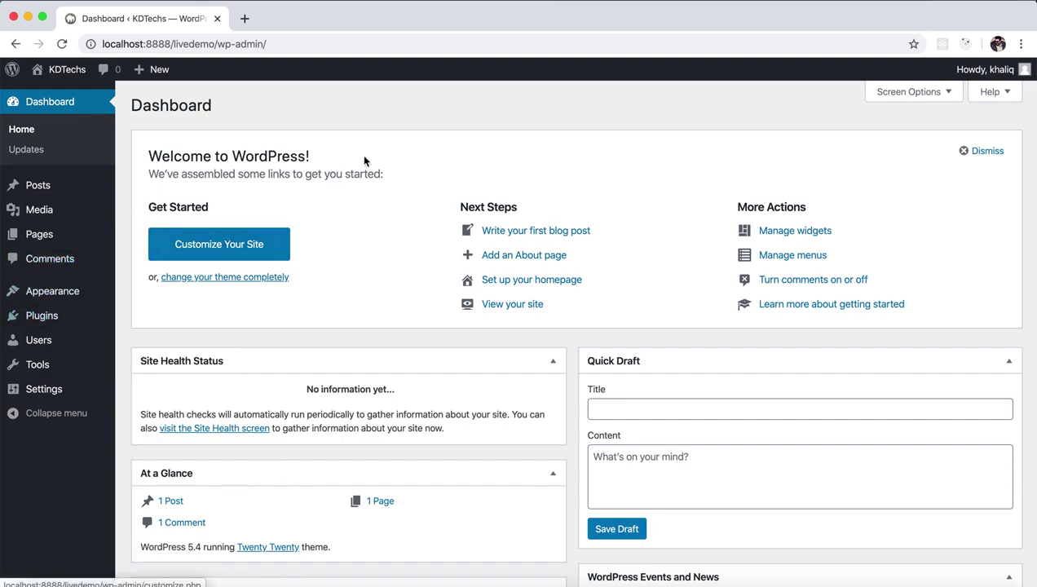
# - Search the plugin directory for 'wpstream', then install and activate the WpStream plugin
pyautogui.click(51, 318)
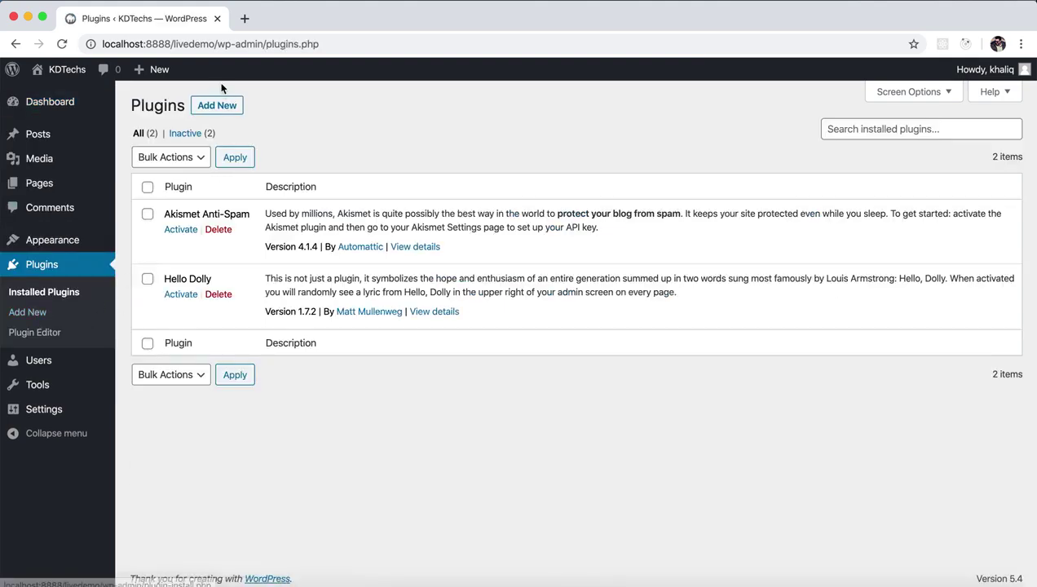
pyautogui.click(217, 108)
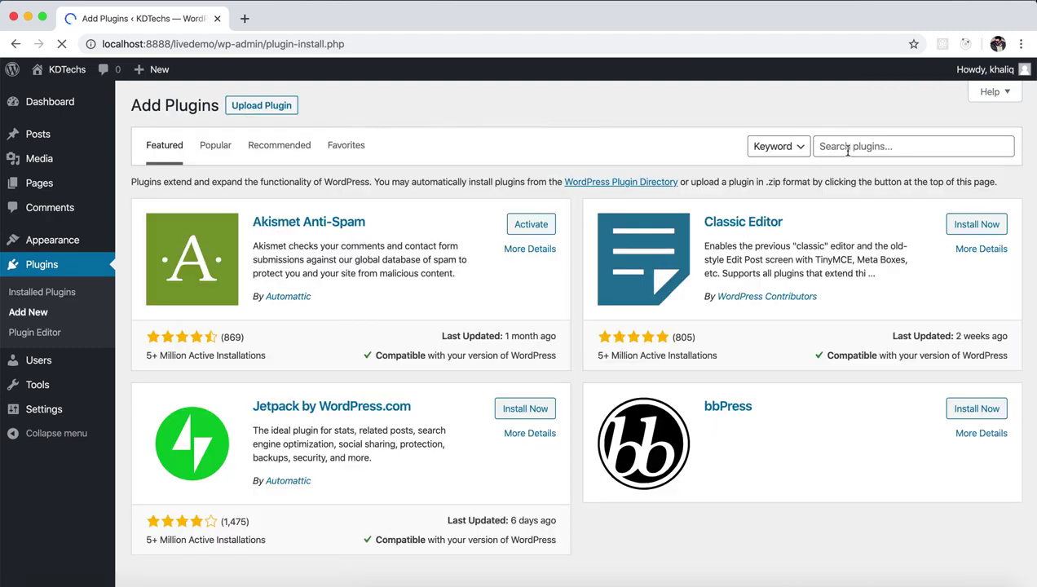
pyautogui.click(847, 148)
pyautogui.write('wpstream')
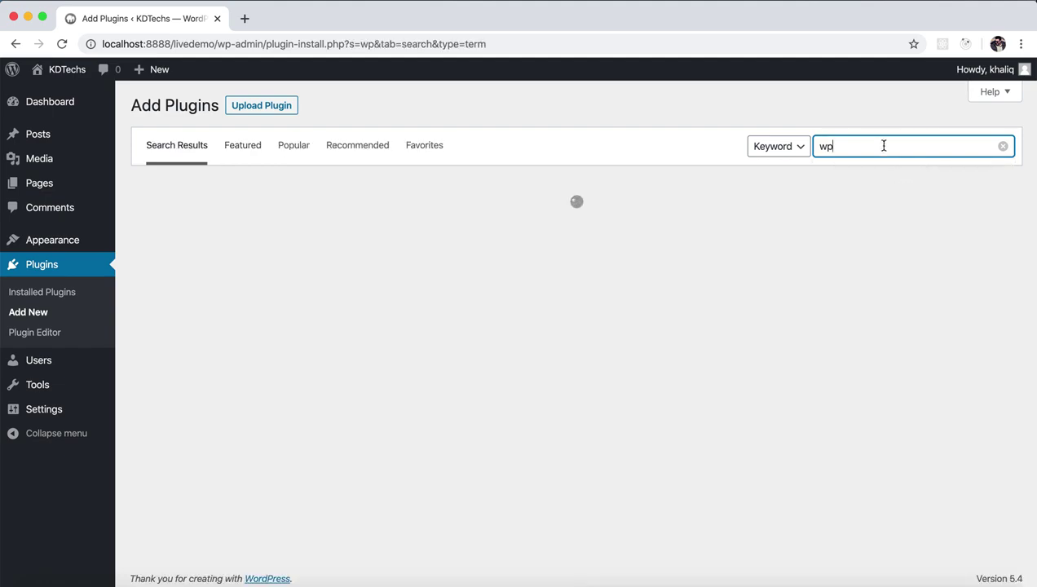
pyautogui.click(867, 187)
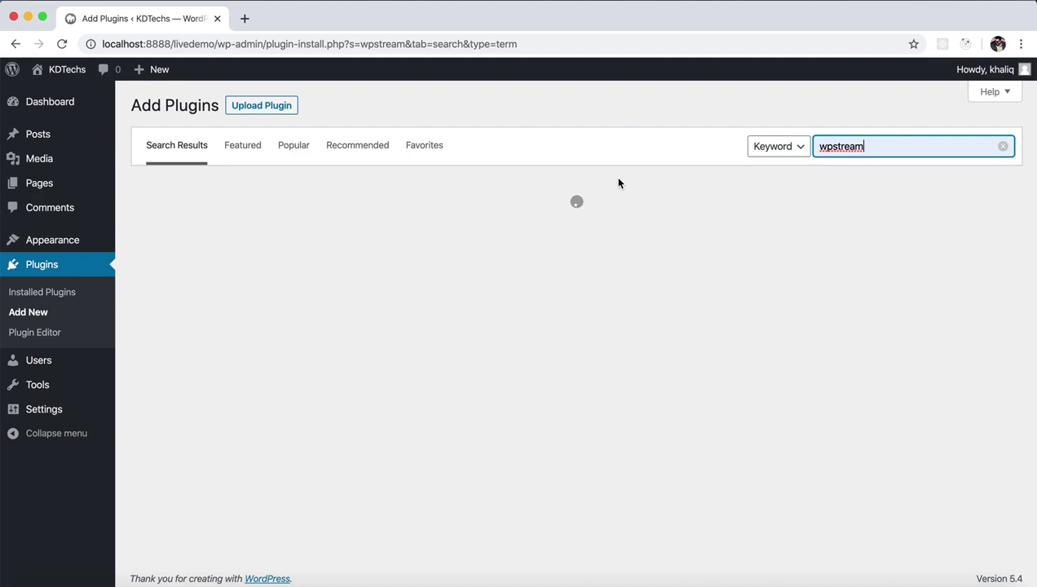
pyautogui.click(516, 228)
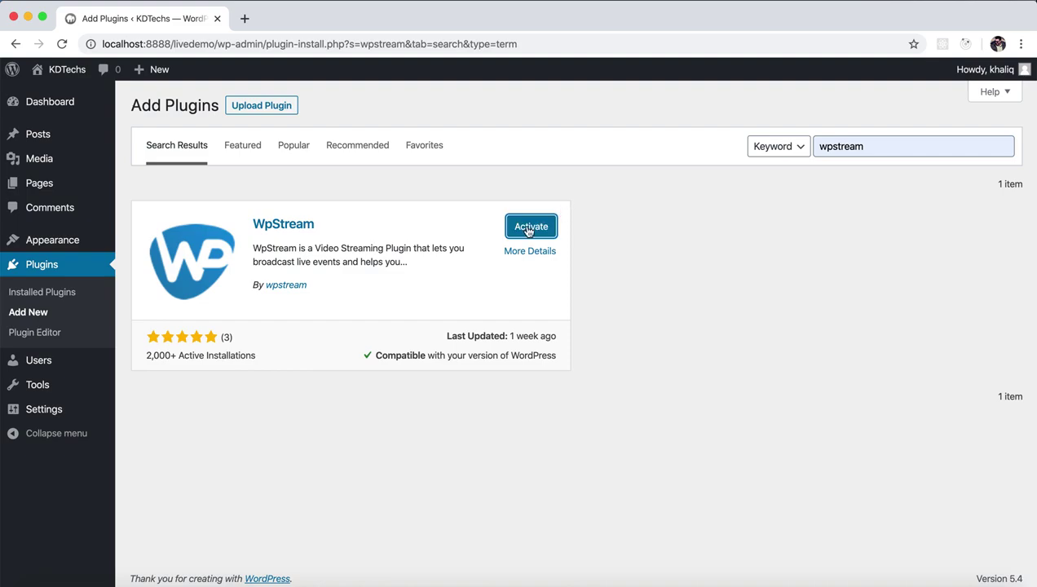
pyautogui.click(531, 227)
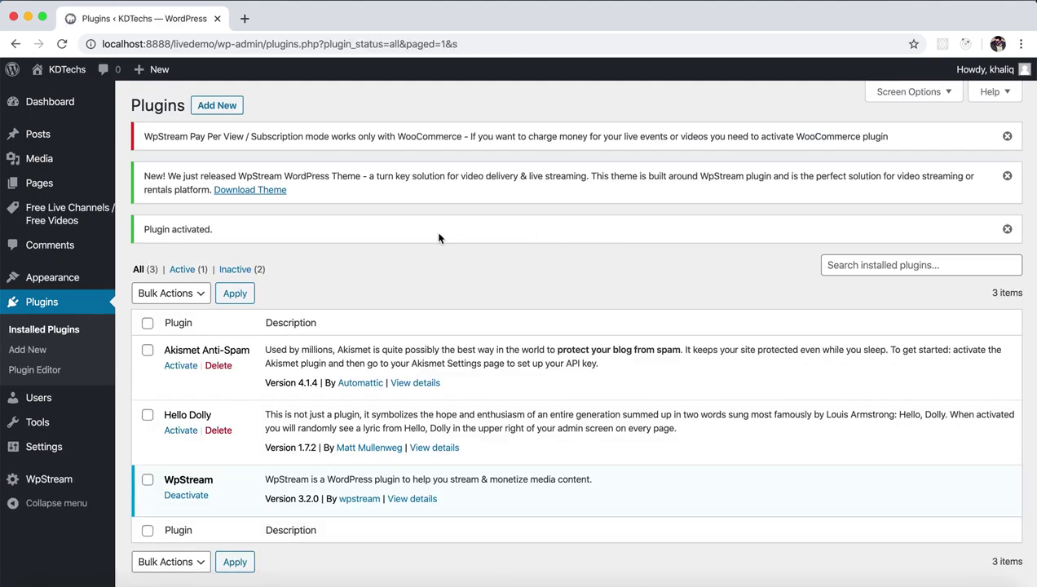
# - Open WpStream Options and follow the credentials banner's 'here' link to the WpStream.net account page
pyautogui.scroll(-1, 405, 257)
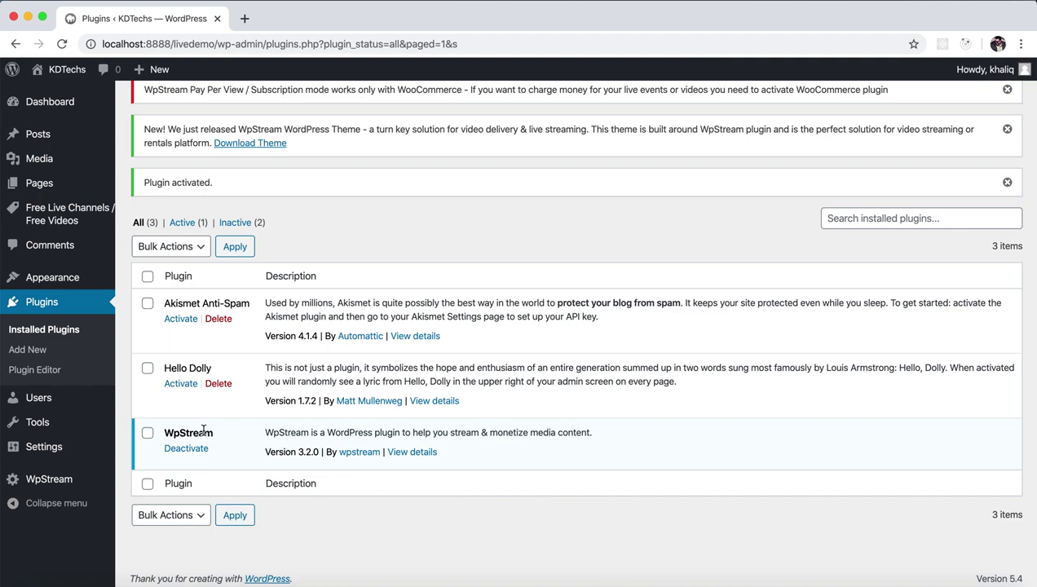
pyautogui.moveTo(72, 482)
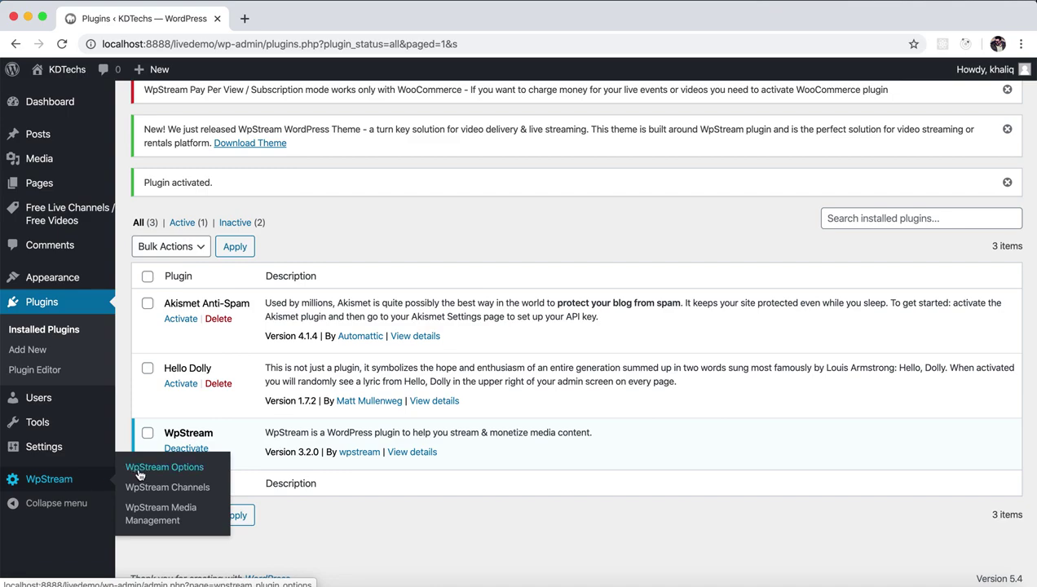
pyautogui.click(45, 482)
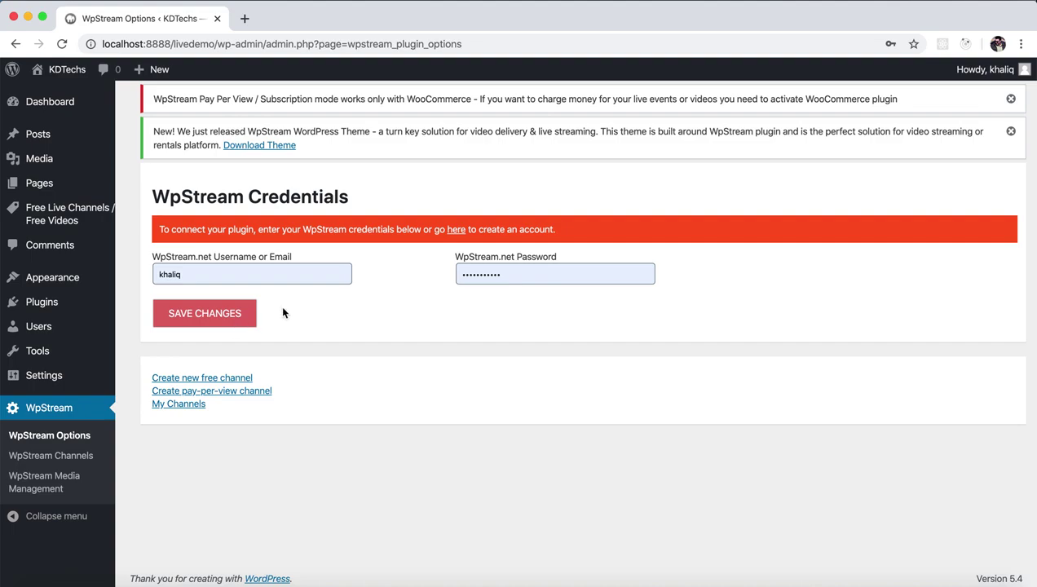
pyautogui.click(457, 232)
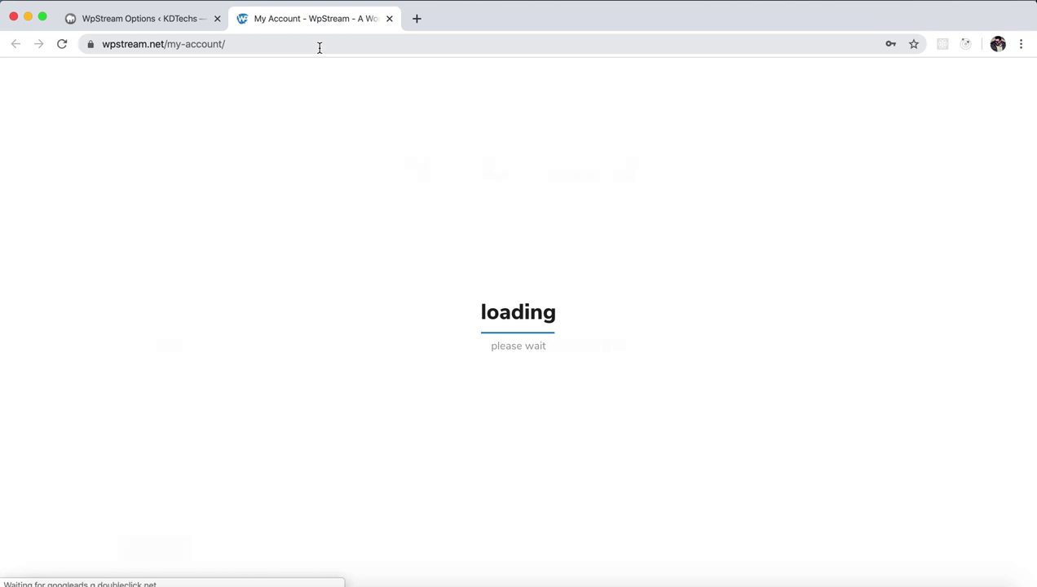
# - Fill the WpStream registration form with first name, last name, e-mail address and account password
pyautogui.scroll(-3, 425, 146)
pyautogui.click(573, 329)
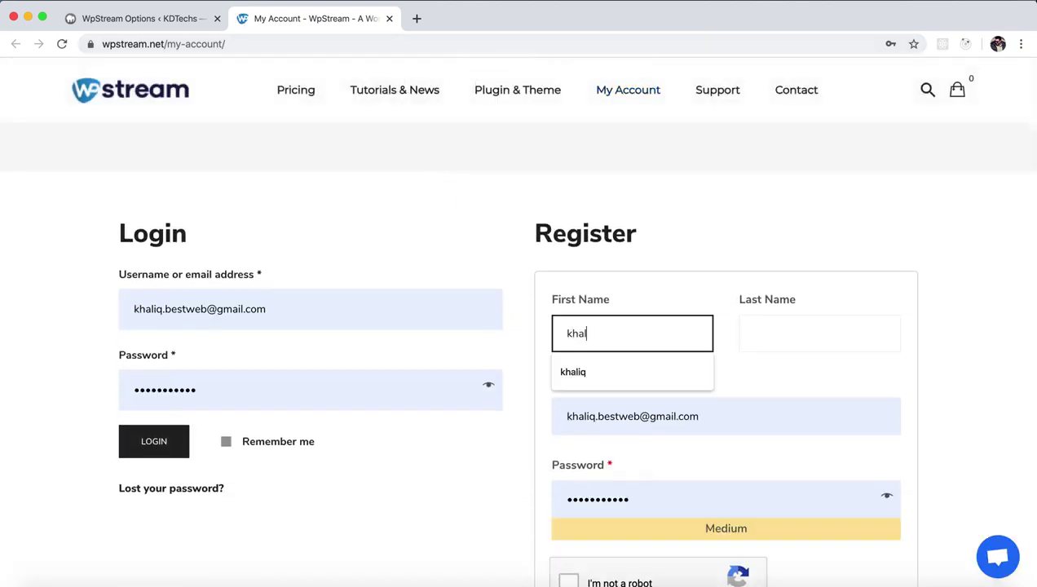
pyautogui.press('Tab')
pyautogui.moveTo(724, 418); pyautogui.dragTo(548, 422)
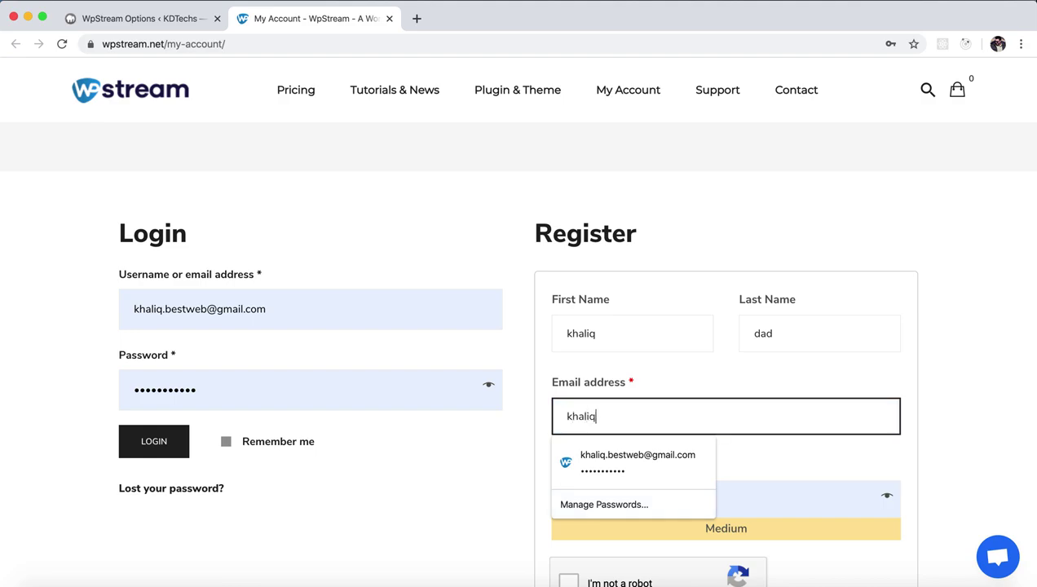
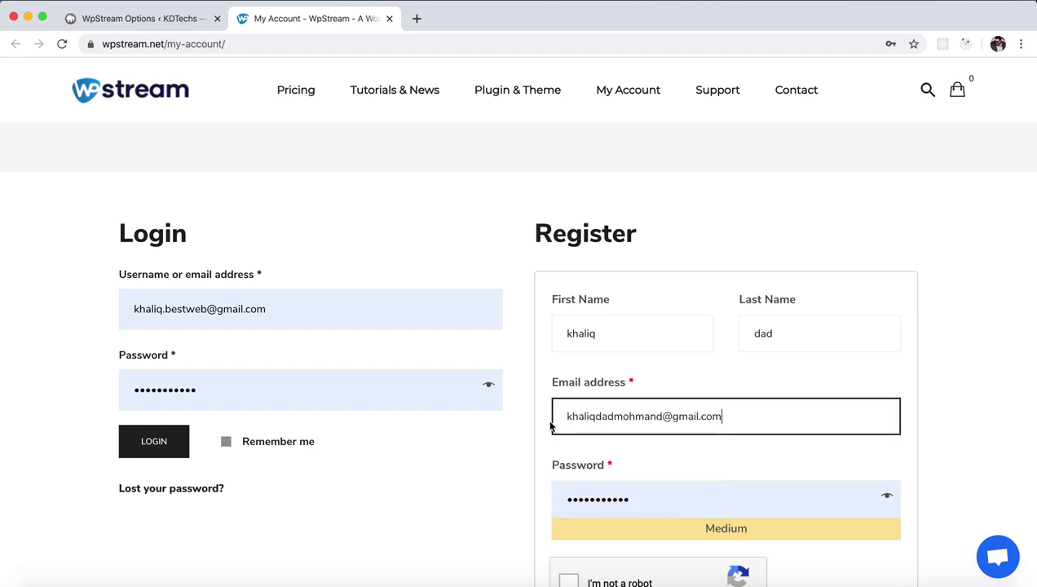
pyautogui.click(654, 502)
pyautogui.press('BackSpace')
pyautogui.press('BackSpace')
pyautogui.press('BackSpace')
pyautogui.press('BackSpace')
pyautogui.press('BackSpace')
pyautogui.press('BackSpace')
pyautogui.press('BackSpace')
pyautogui.press('BackSpace')
pyautogui.press('BackSpace')
pyautogui.press('BackSpace')
pyautogui.press('BackSpace')
pyautogui.press('BackSpace')
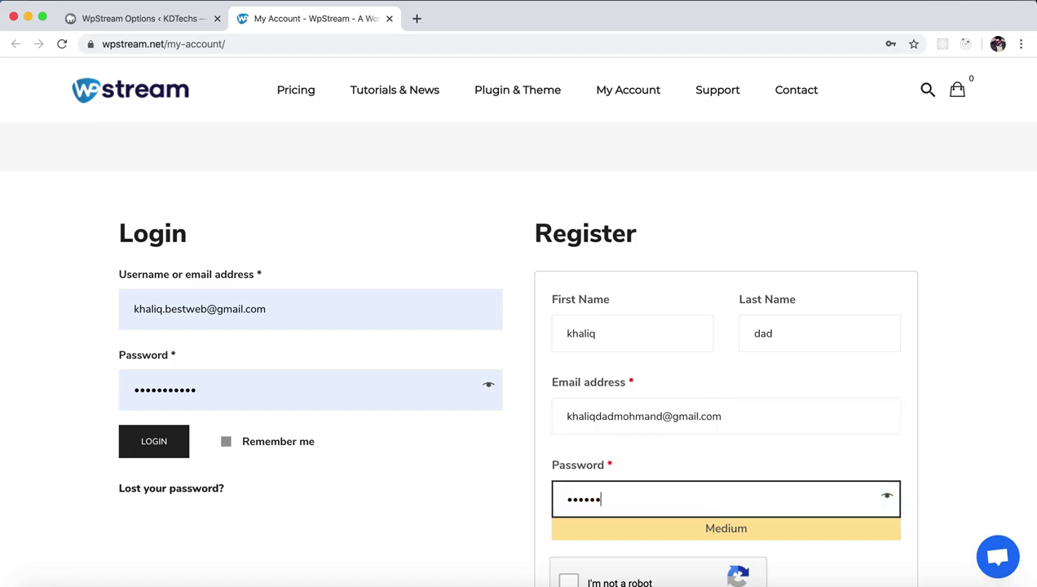
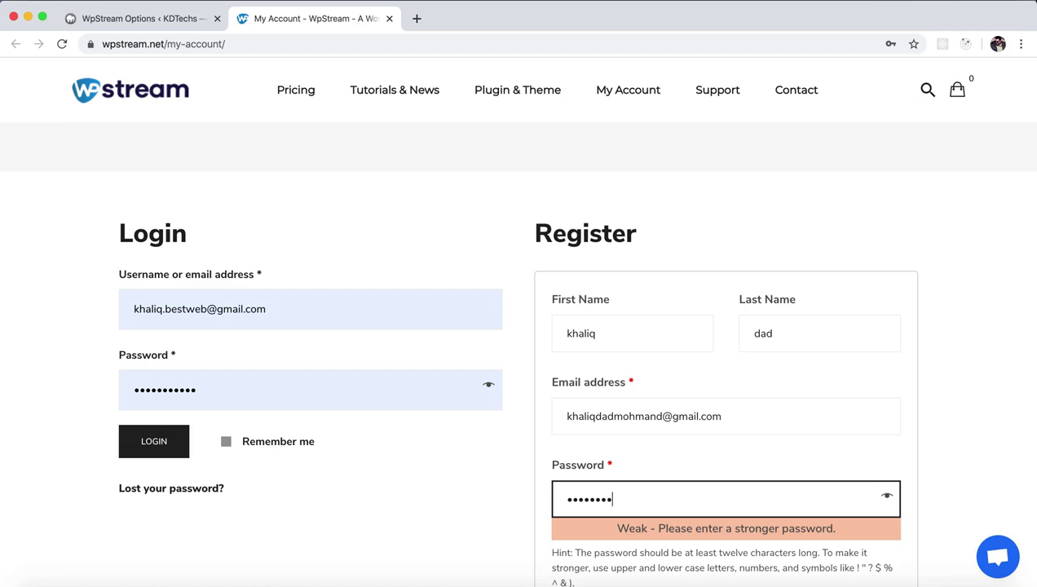
# - Pass the reCAPTCHA check, submit the registration, and go back to the WordPress settings tab
pyautogui.scroll(-2, 783, 490)
pyautogui.click(569, 499)
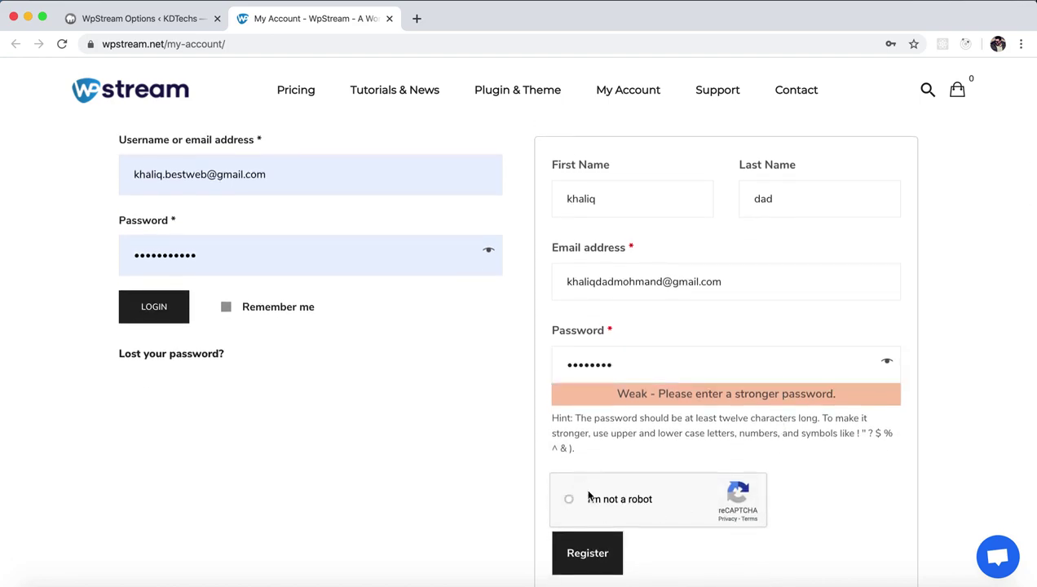
pyautogui.scroll(-3, 687, 455)
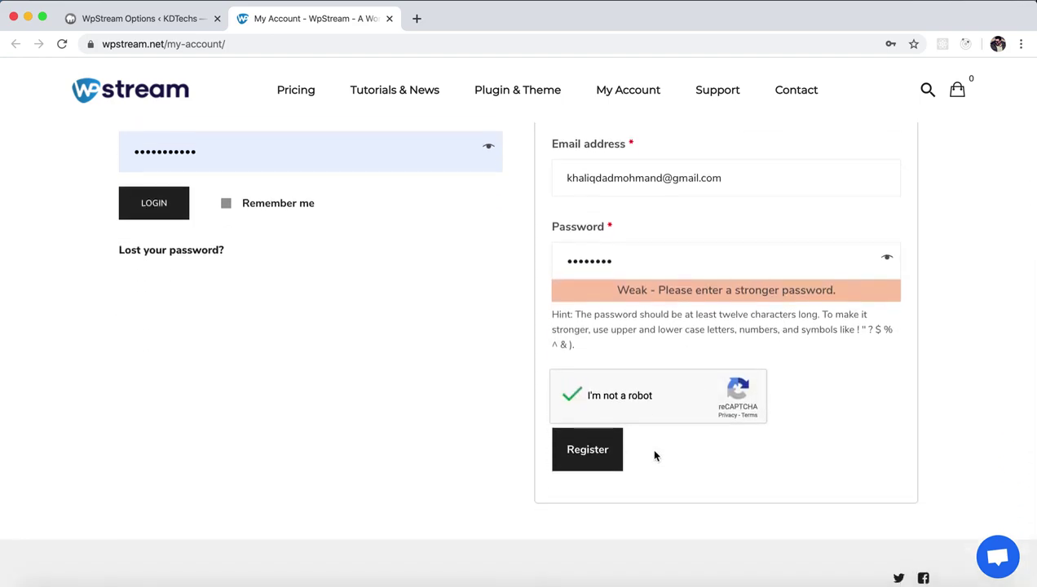
pyautogui.click(594, 453)
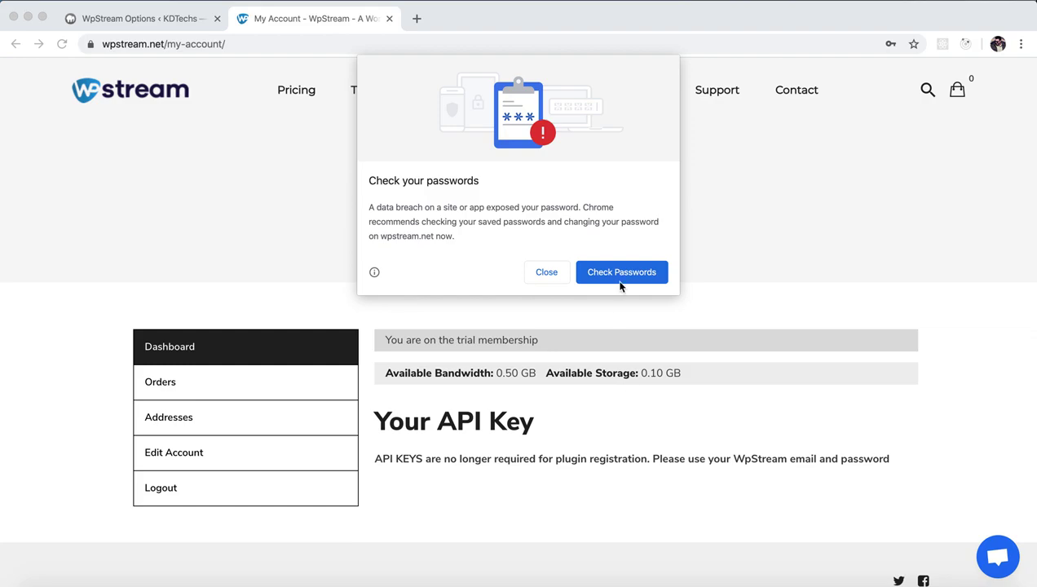
pyautogui.click(545, 272)
pyautogui.scroll(-1, 585, 326)
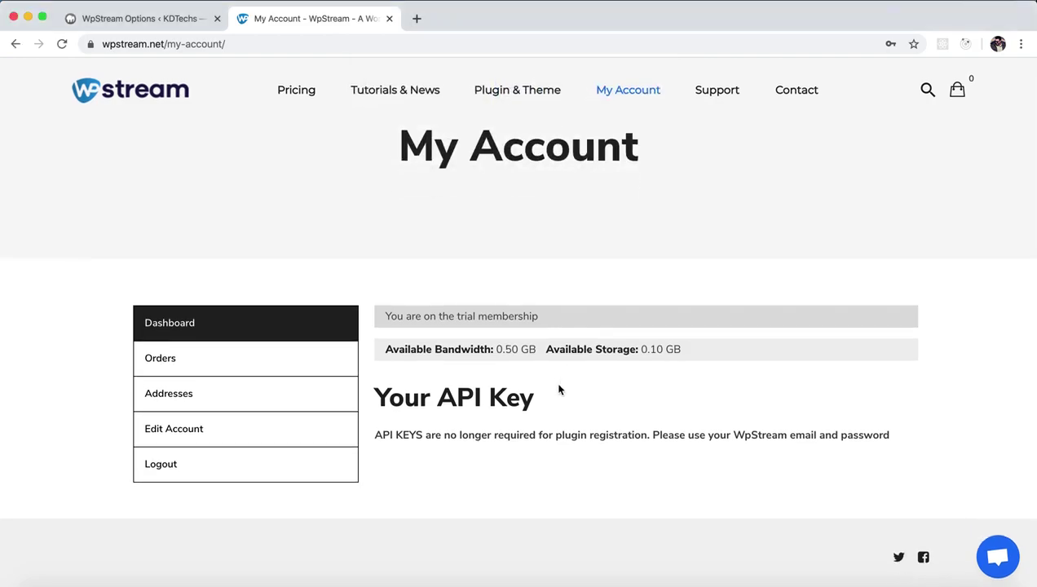
pyautogui.click(155, 23)
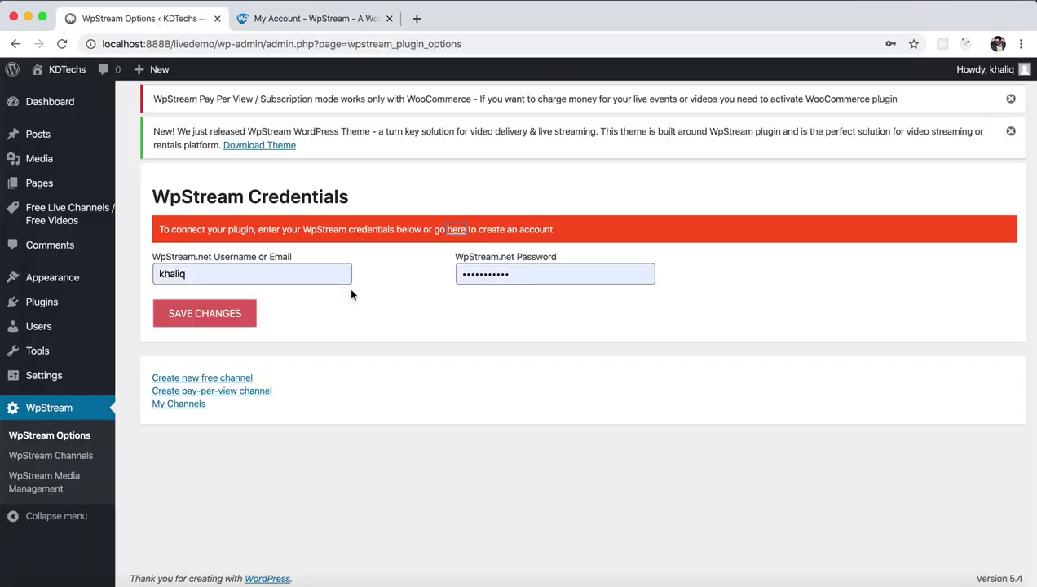
# - Enter the new account's e-mail and password as WpStream credentials and save them
pyautogui.click(250, 277)
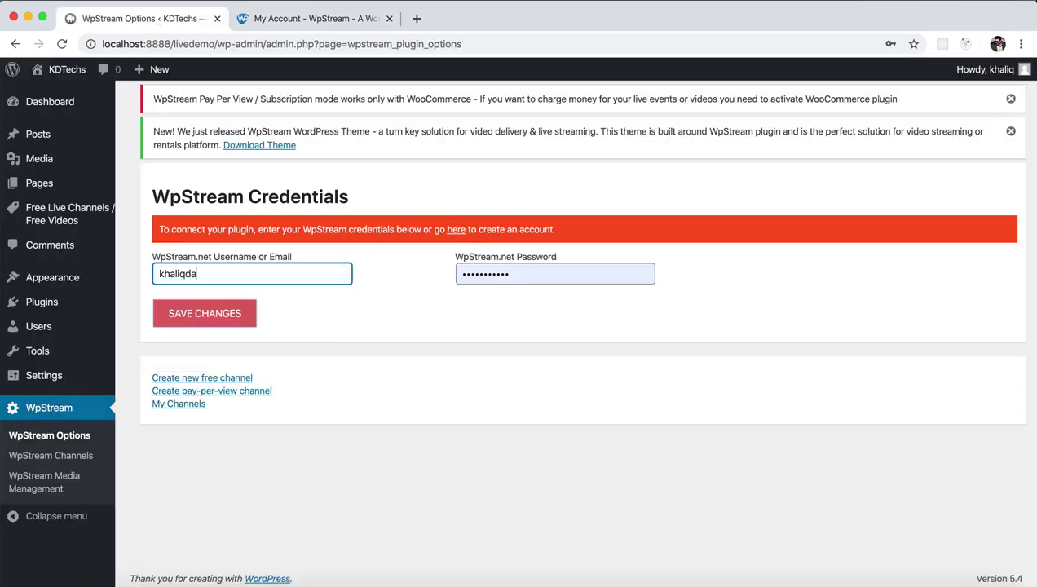
pyautogui.press('Tab')
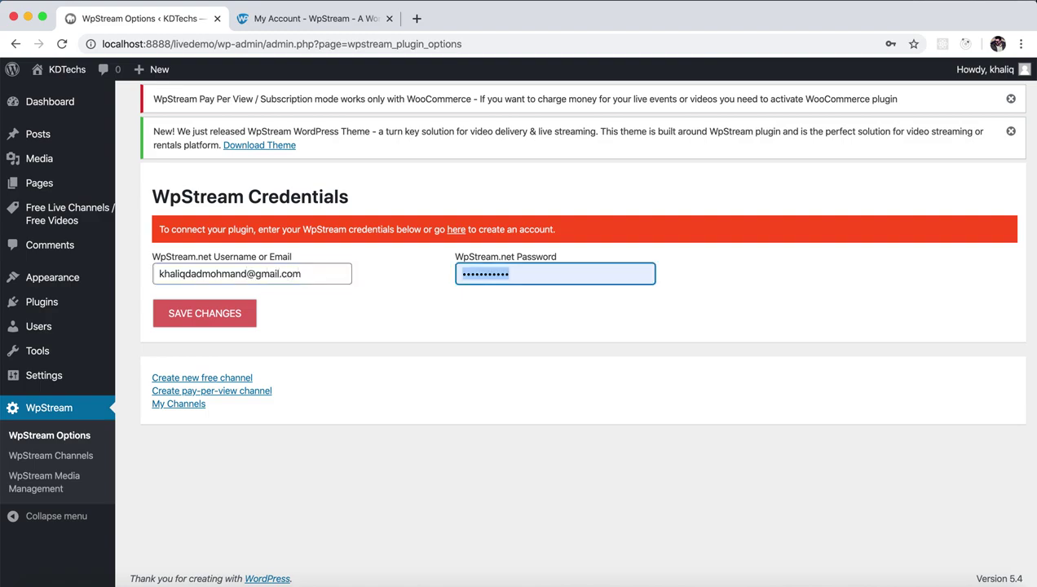
pyautogui.write('•••••')
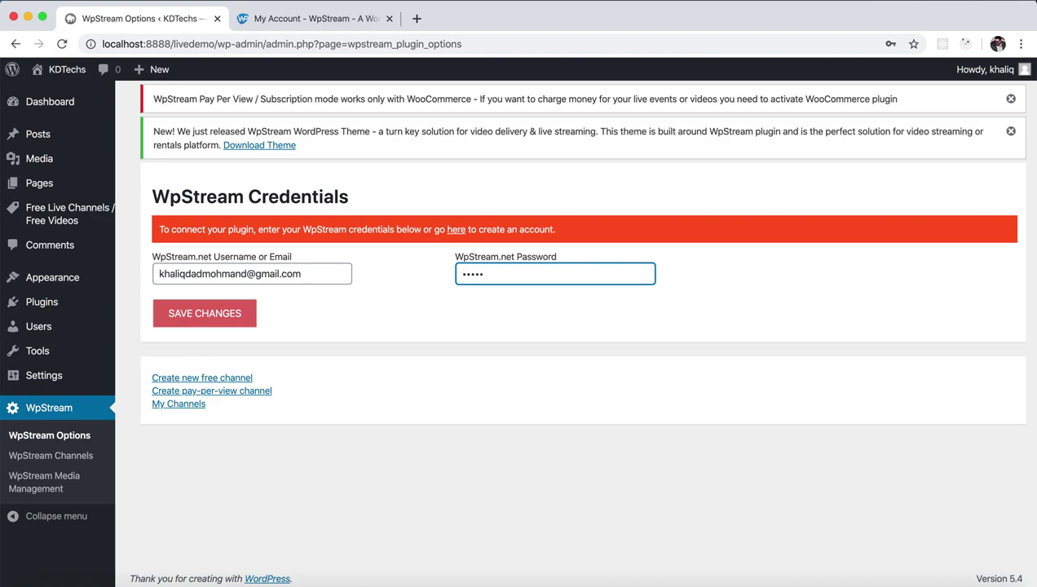
pyautogui.write('•••')
pyautogui.click(213, 321)
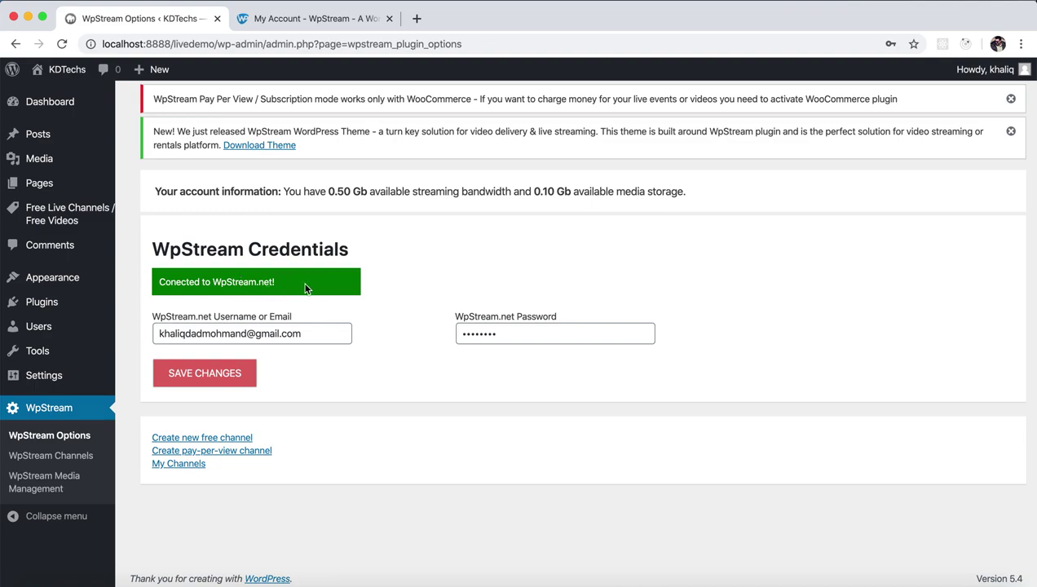
pyautogui.moveTo(44, 222)
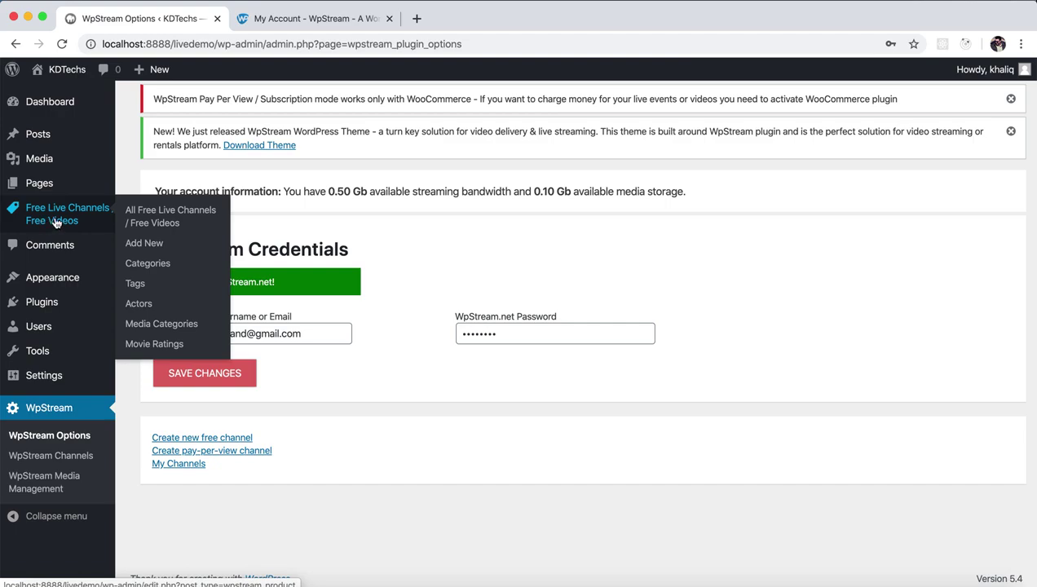
# - Create a free live channel titled 'First Live', publish it, and set Record to Yes
pyautogui.click(54, 222)
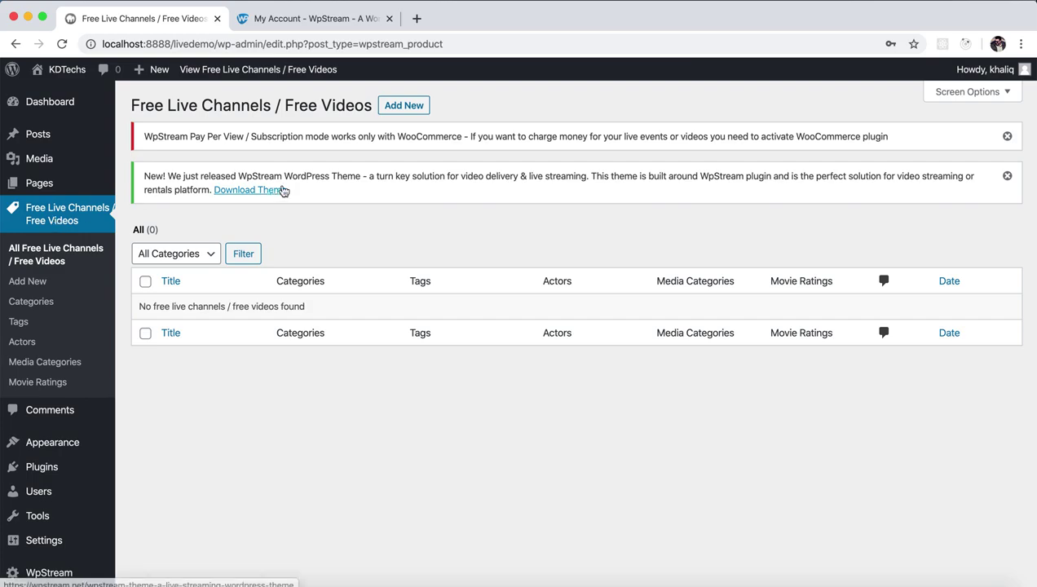
pyautogui.click(404, 108)
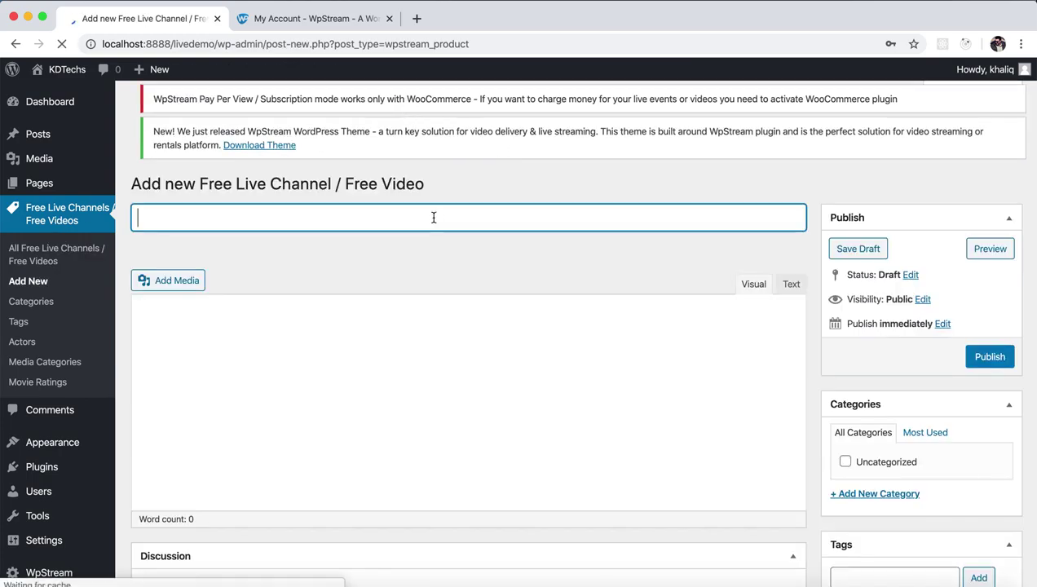
pyautogui.write('Fir')
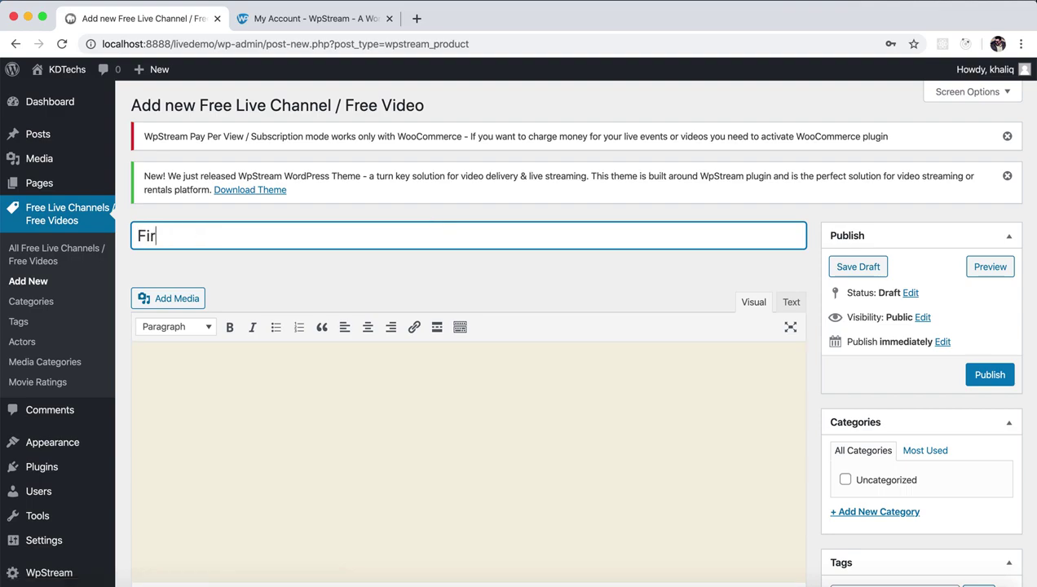
pyautogui.write('st Live')
pyautogui.scroll(-2, 569, 268)
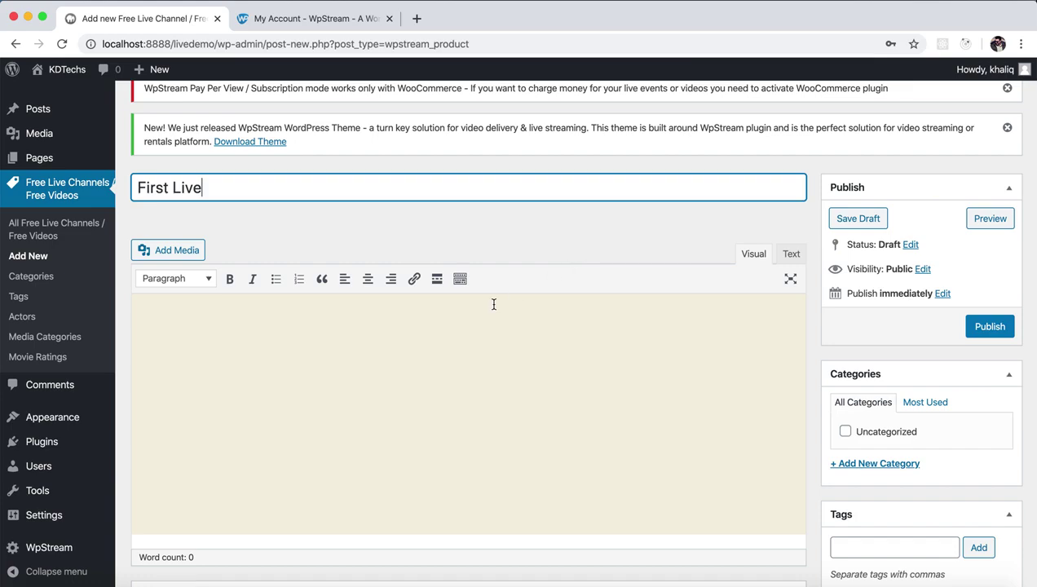
pyautogui.scroll(-4, 481, 378)
pyautogui.scroll(3, 481, 378)
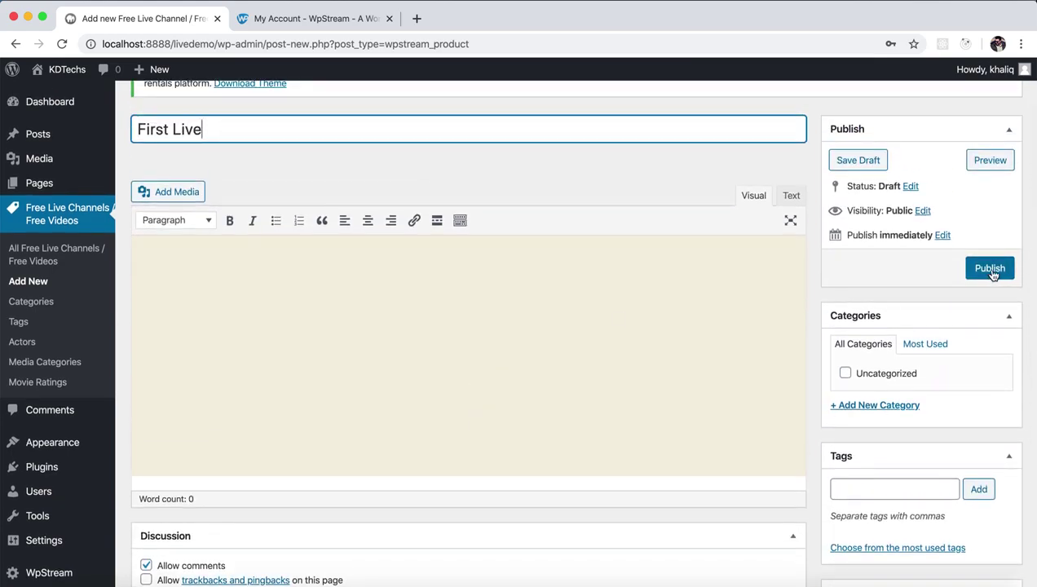
pyautogui.click(994, 267)
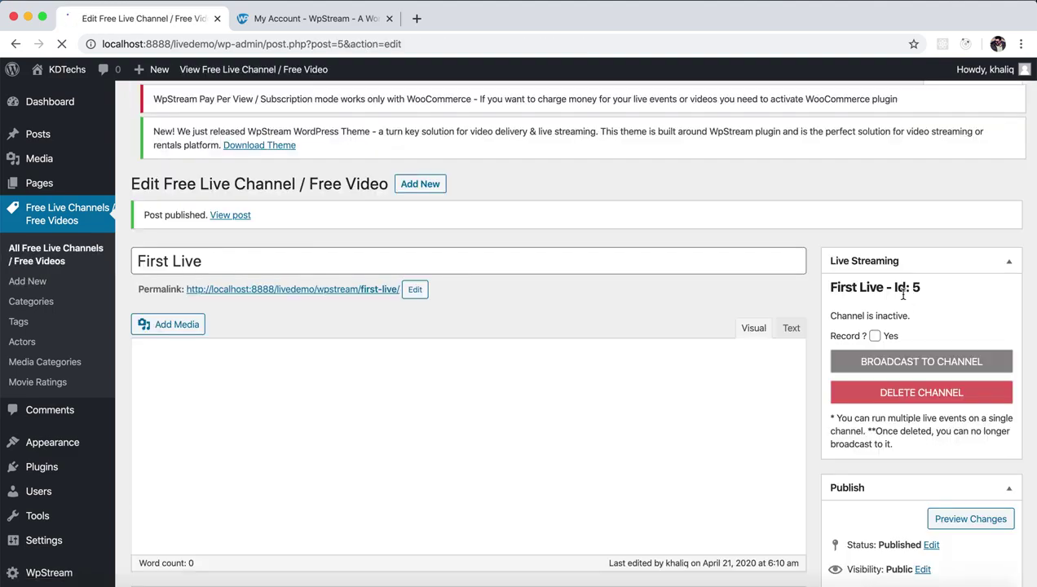
pyautogui.scroll(-2, 909, 301)
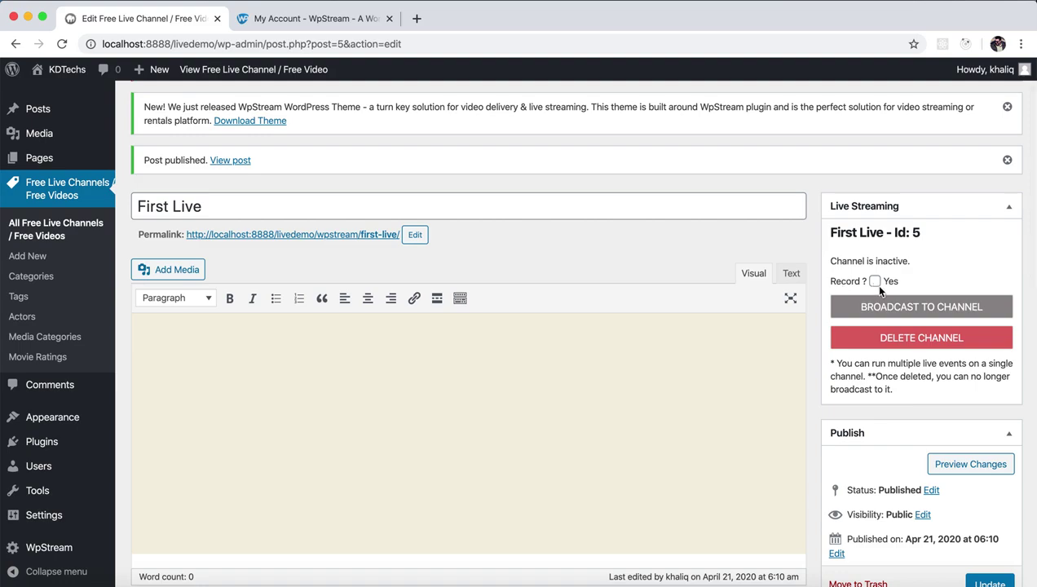
pyautogui.click(874, 282)
# - Use Broadcast to Channel on First Live and wait while it gets ready to stream
pyautogui.click(913, 308)
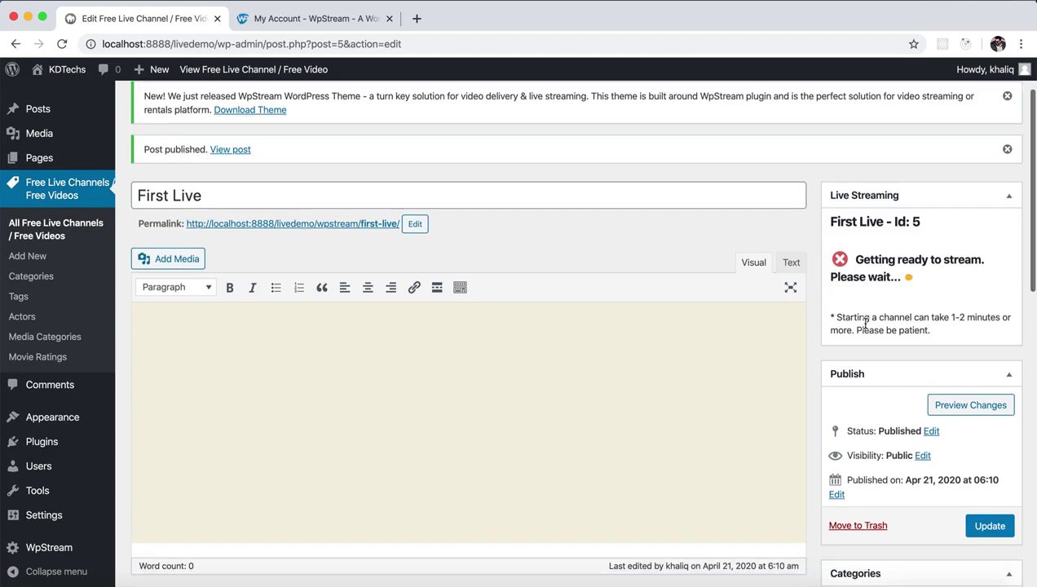
pyautogui.scroll(-1, 876, 309)
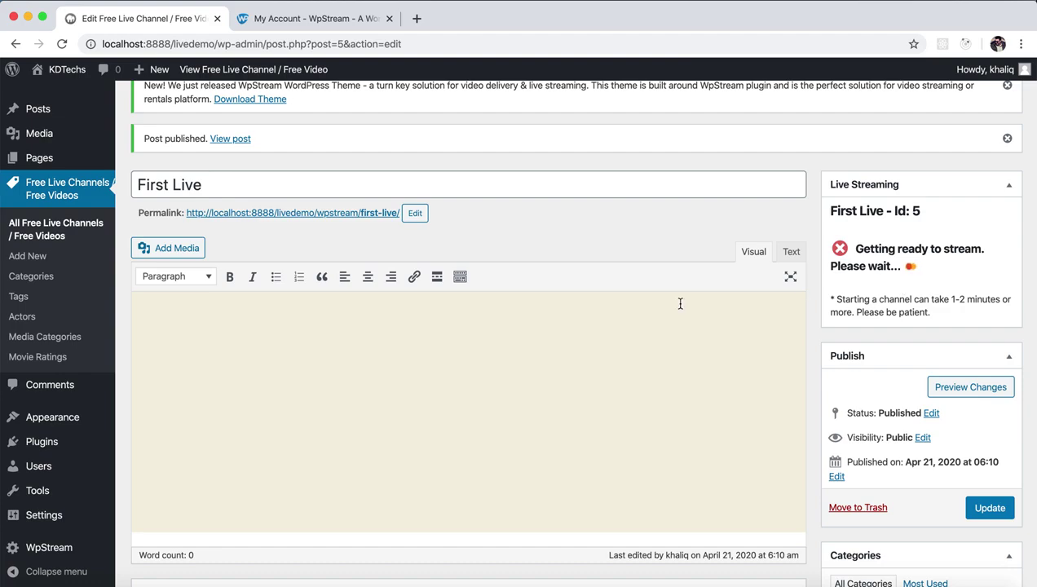
# - Launch OBS Studio from Launchpad to check the webcam Video Capture preview, then quit it
pyautogui.click(118, 580)
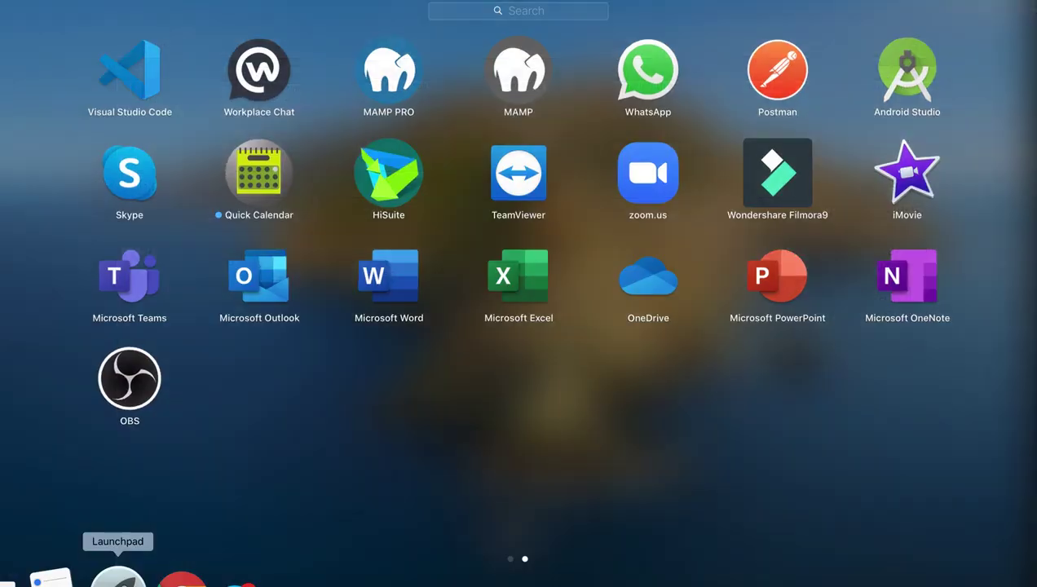
pyautogui.click(143, 378)
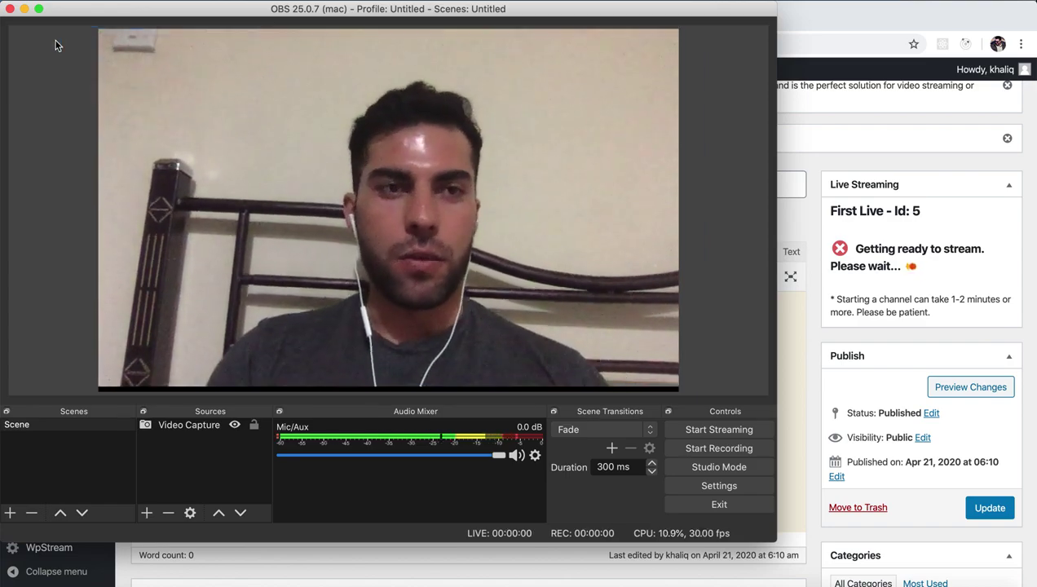
pyautogui.click(9, 9)
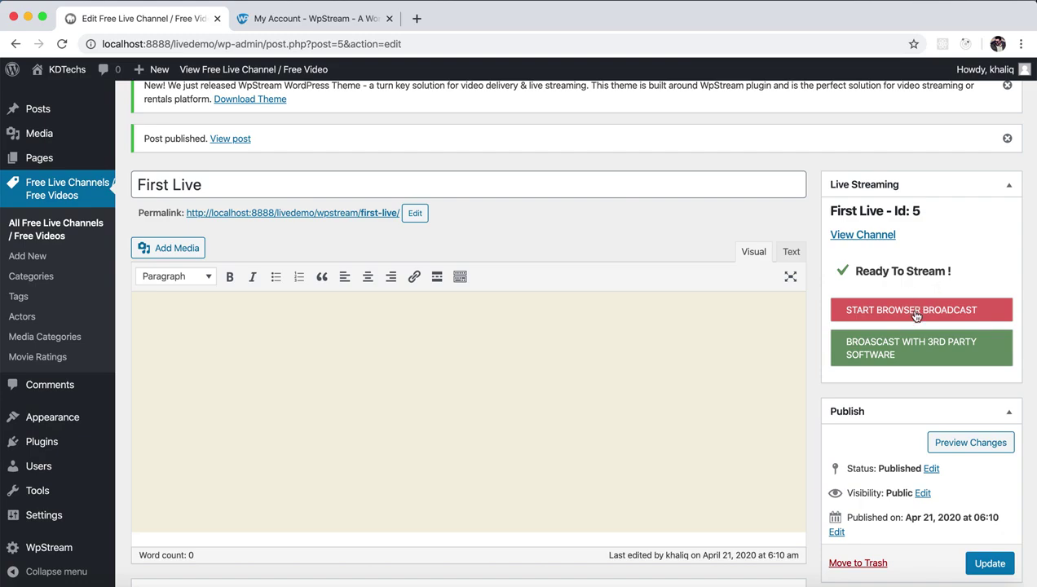
# - Start a browser webcam broadcast with camera and microphone allowed, then open the channel permalink in a new tab
pyautogui.click(914, 311)
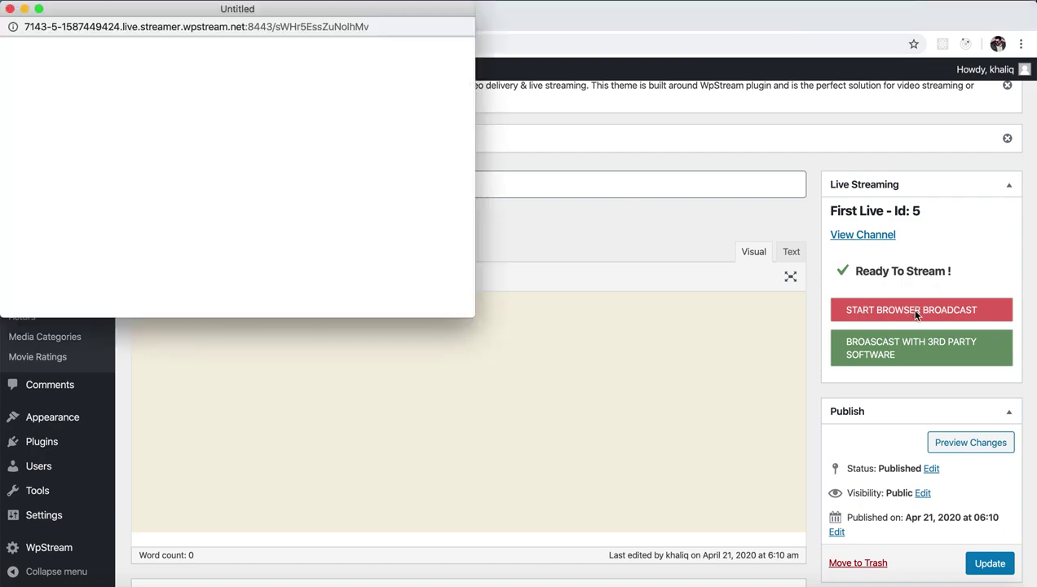
pyautogui.moveTo(296, 24); pyautogui.dragTo(337, 110)
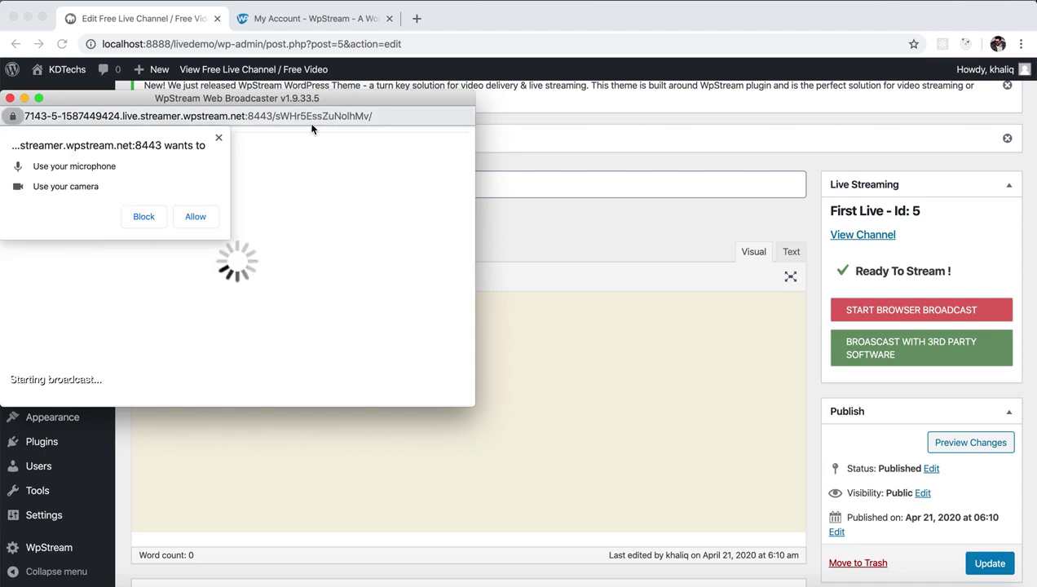
pyautogui.click(194, 217)
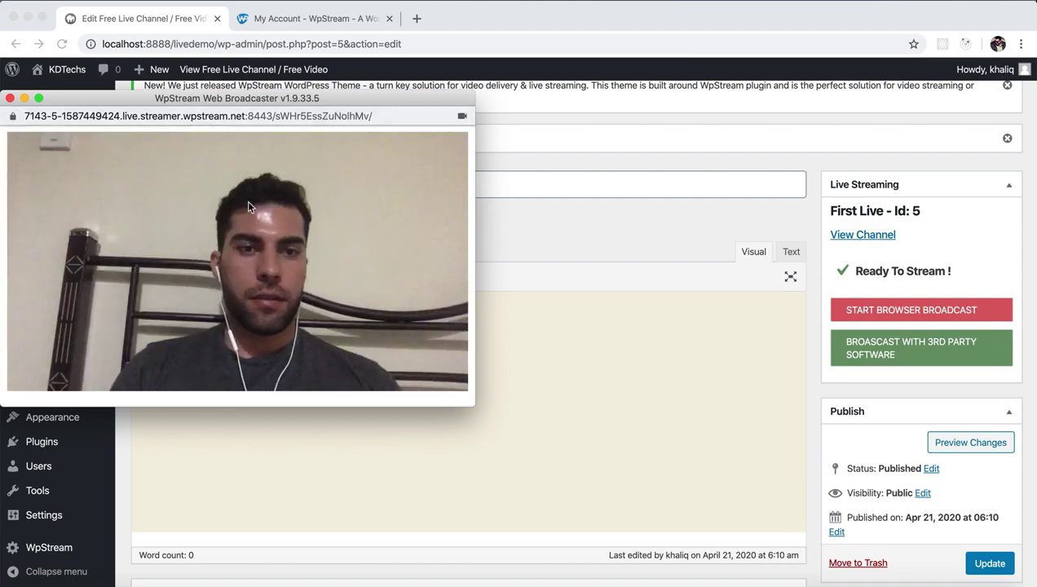
pyautogui.moveTo(303, 102); pyautogui.dragTo(432, 188)
pyautogui.click(656, 220)
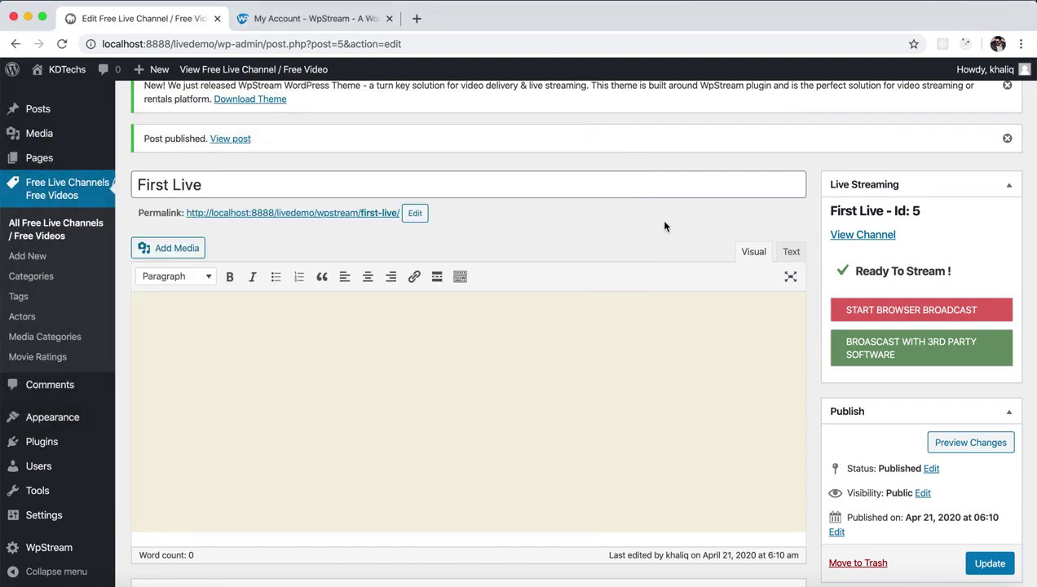
pyautogui.keyDown('super'); pyautogui.click(383, 217); pyautogui.keyUp('super')
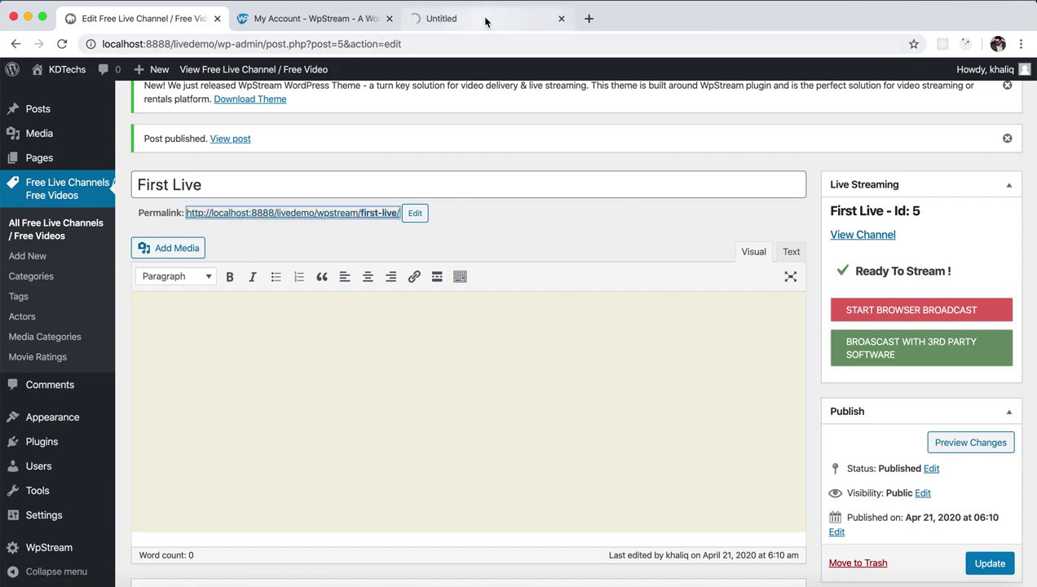
# - View the First Live public page and bring the WpStream Web Broadcaster window forward
pyautogui.click(485, 20)
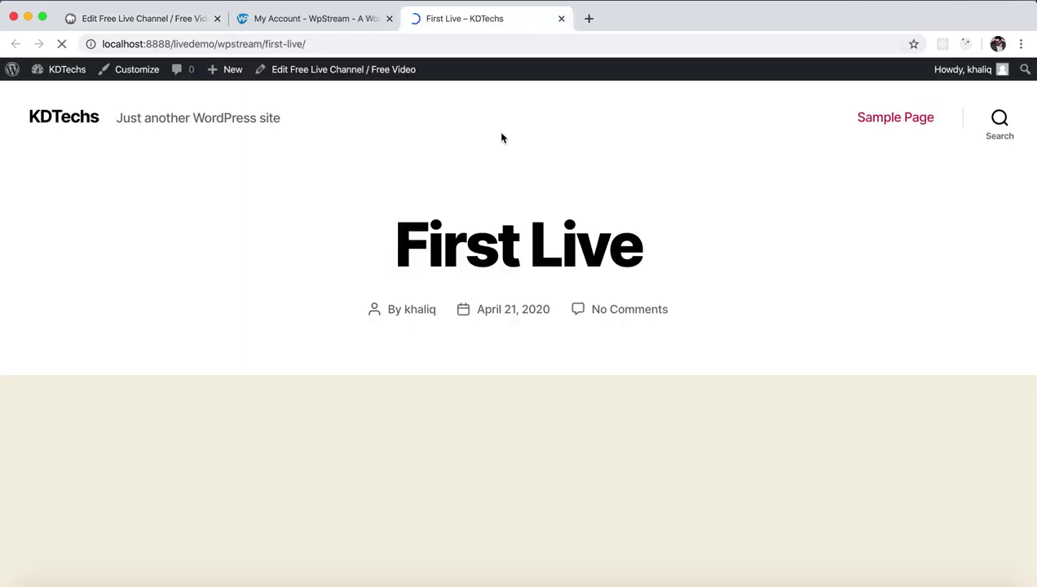
pyautogui.scroll(-4, 549, 244)
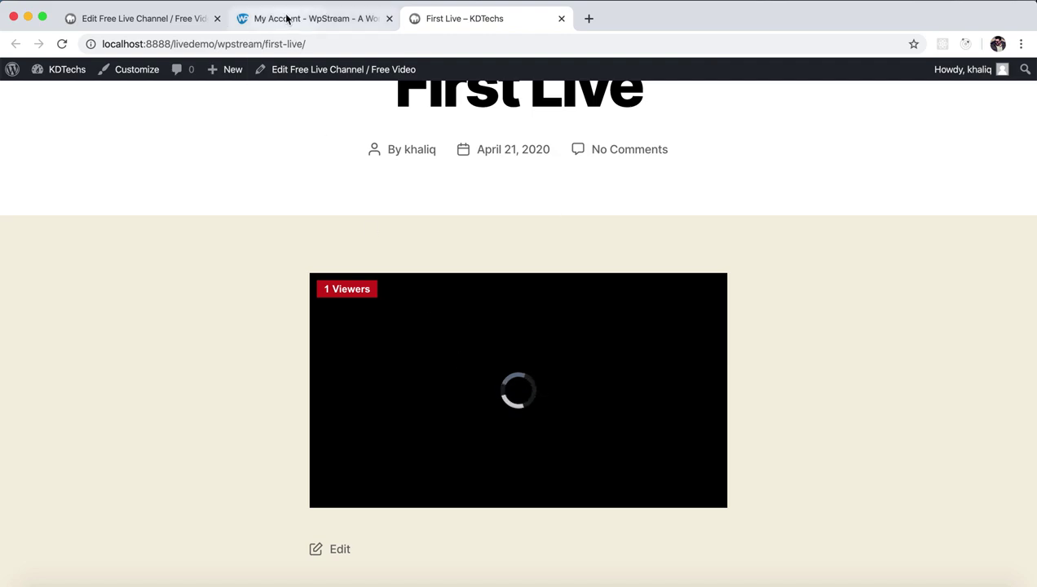
pyautogui.moveTo(190, 575)
pyautogui.rightClick(144, 574)
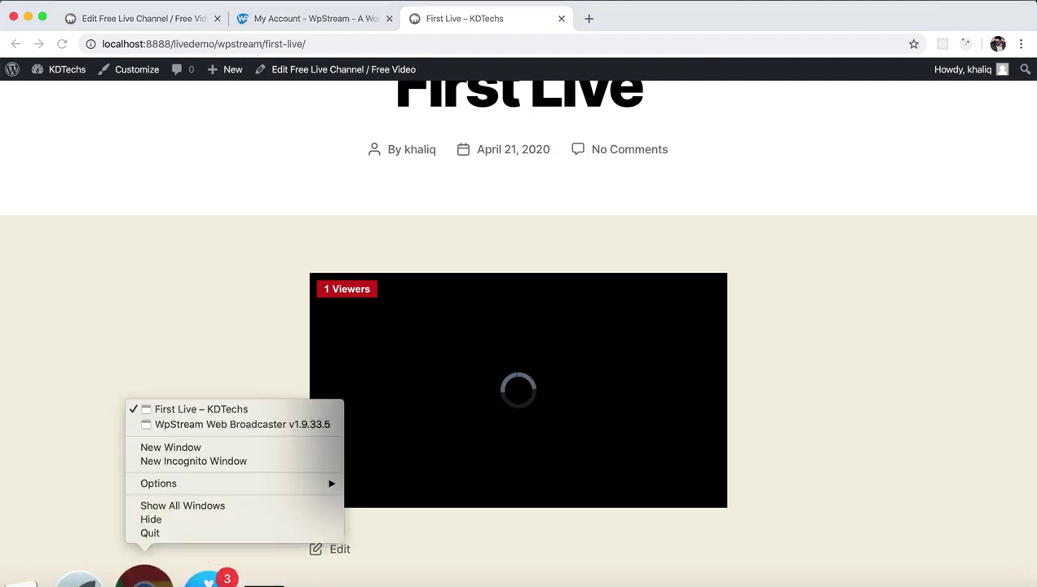
pyautogui.click(191, 425)
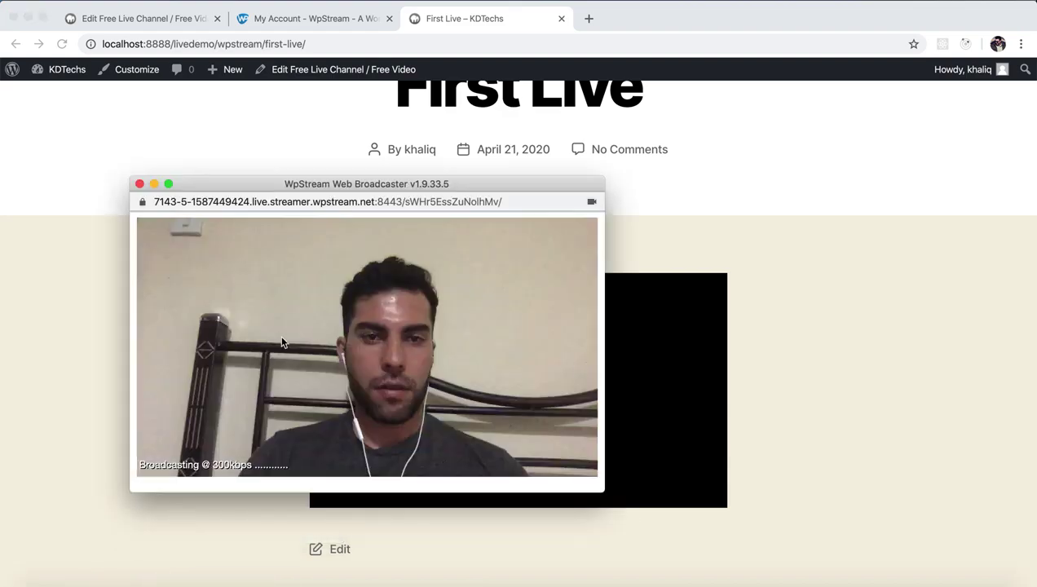
# - Arrange the broadcaster window at the top-left beside the live player, then return to the channel editor
pyautogui.moveTo(385, 185); pyautogui.dragTo(203, 3)
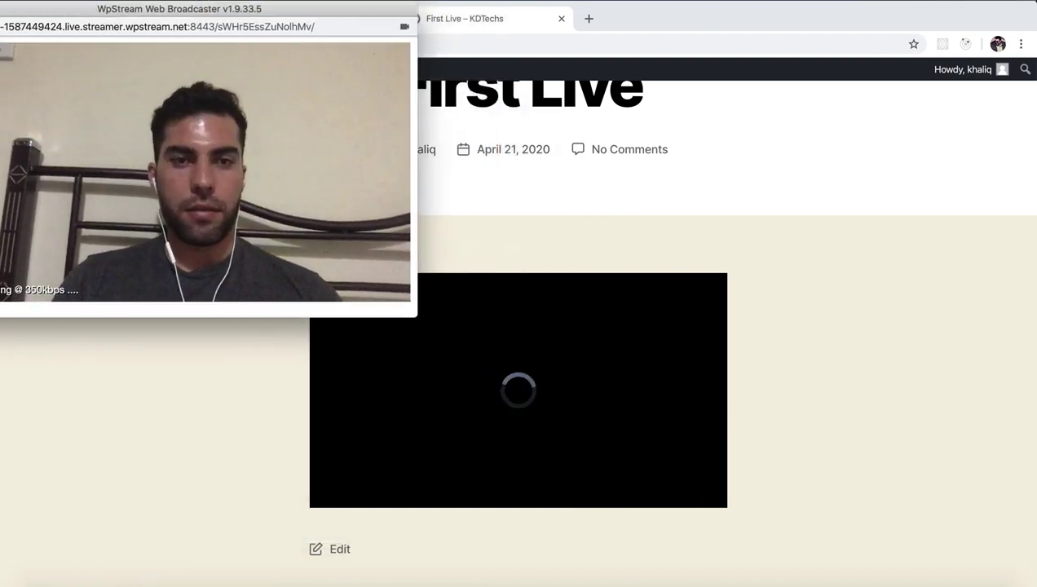
pyautogui.moveTo(416, 112); pyautogui.dragTo(283, 115)
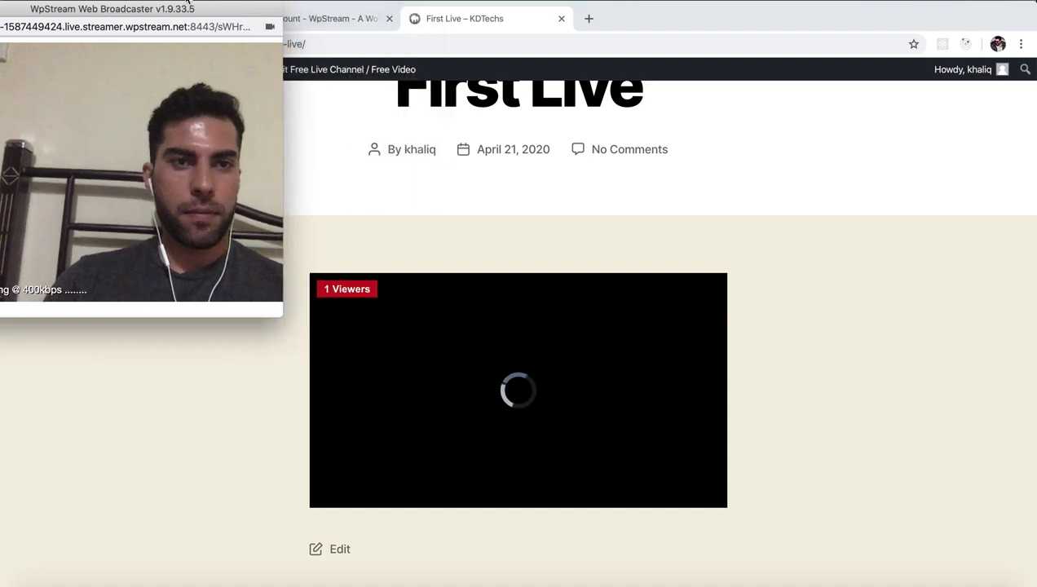
pyautogui.moveTo(160, 9); pyautogui.dragTo(234, 9)
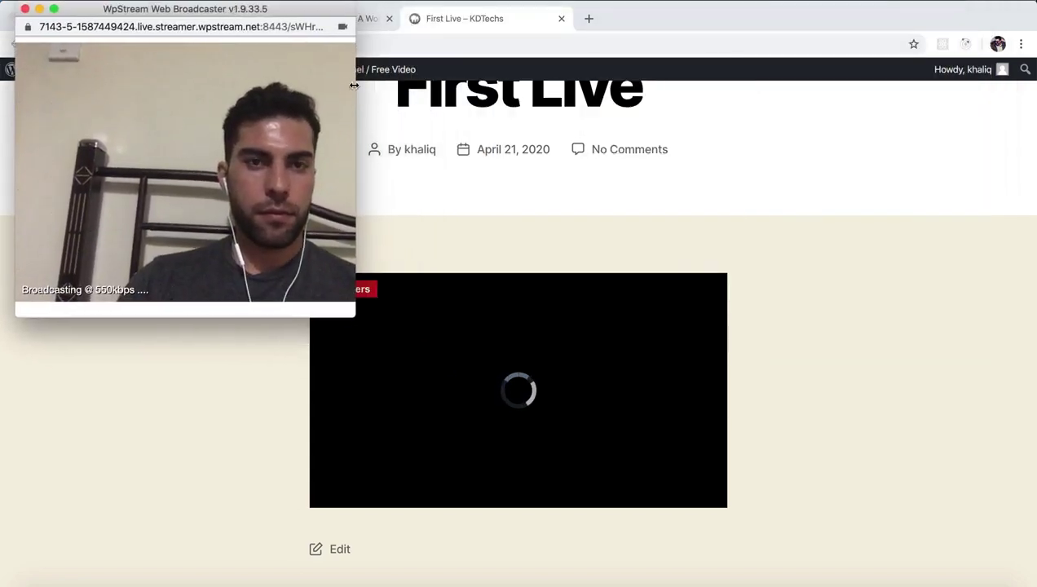
pyautogui.moveTo(354, 85); pyautogui.dragTo(480, 99)
pyautogui.moveTo(371, 14); pyautogui.dragTo(334, 17)
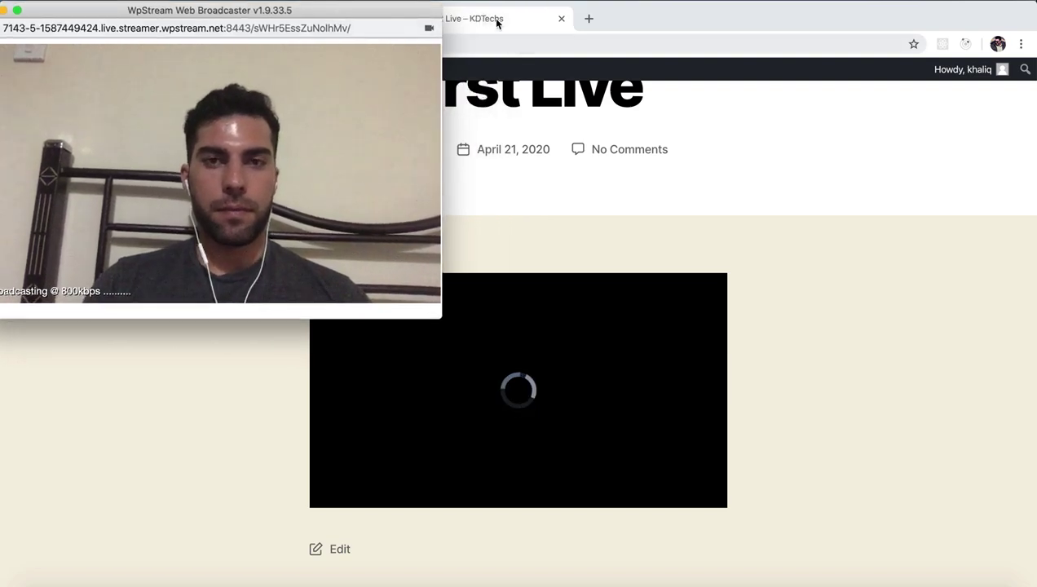
pyautogui.click(496, 23)
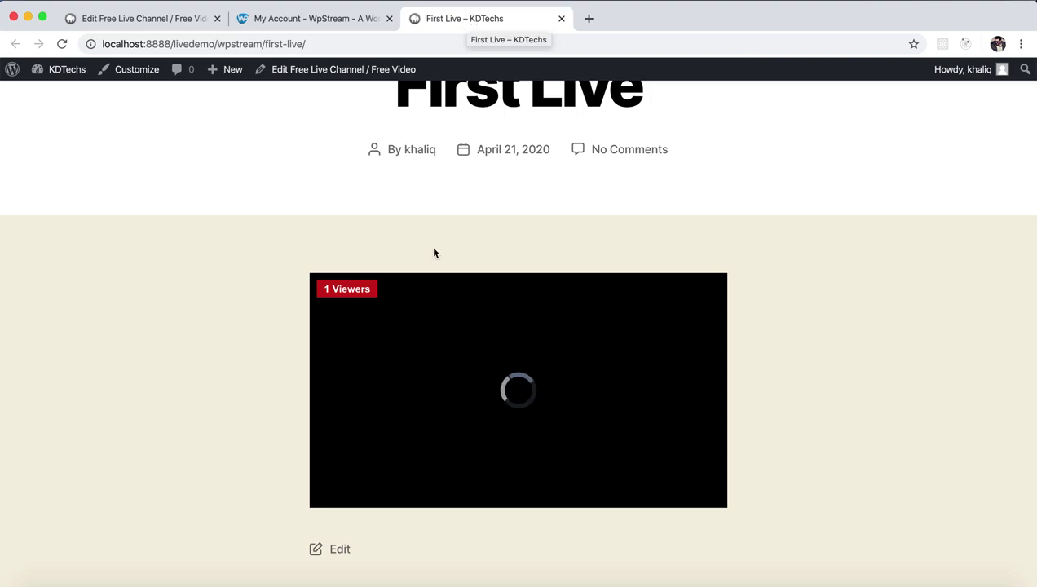
pyautogui.moveTo(142, 581)
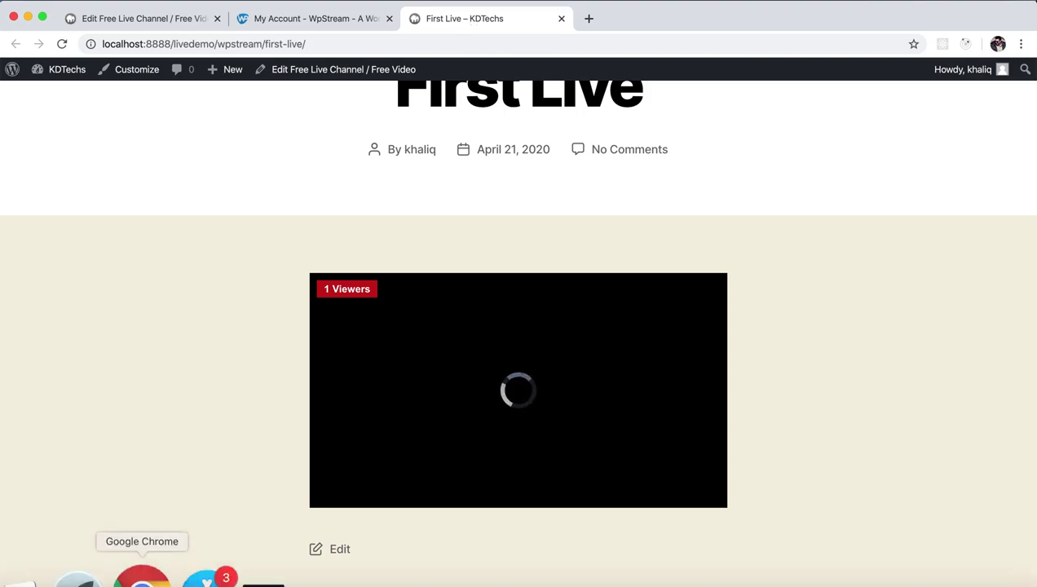
pyautogui.click(137, 18)
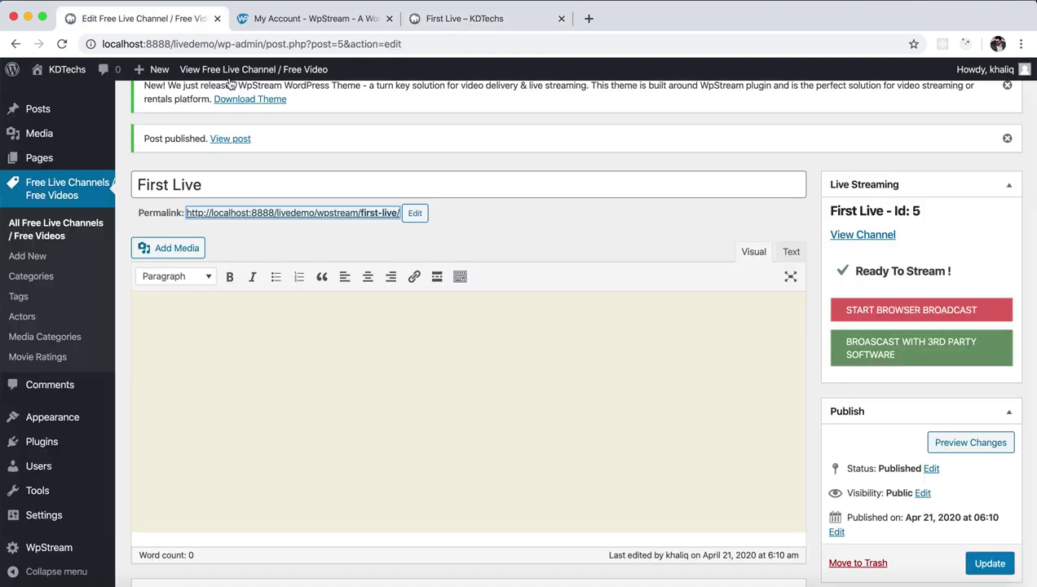
# - Close the First Live public page tab and go back to the channel editor
pyautogui.click(484, 22)
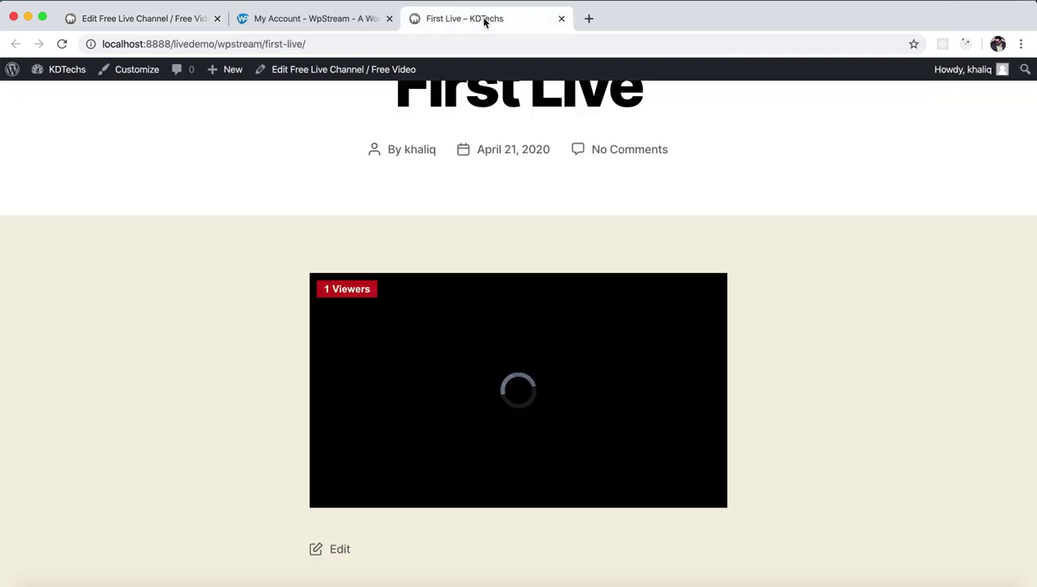
pyautogui.click(561, 19)
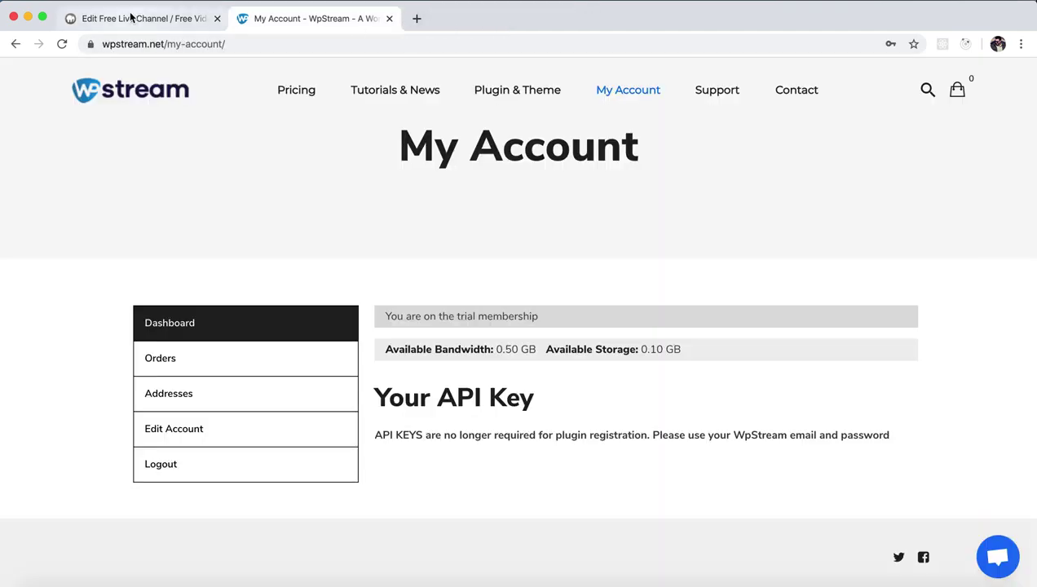
pyautogui.click(129, 21)
# - Reopen the channel permalink in a new tab, bring the broadcaster forward, and switch to that page
pyautogui.keyDown('super'); pyautogui.click(373, 216); pyautogui.keyUp('super')
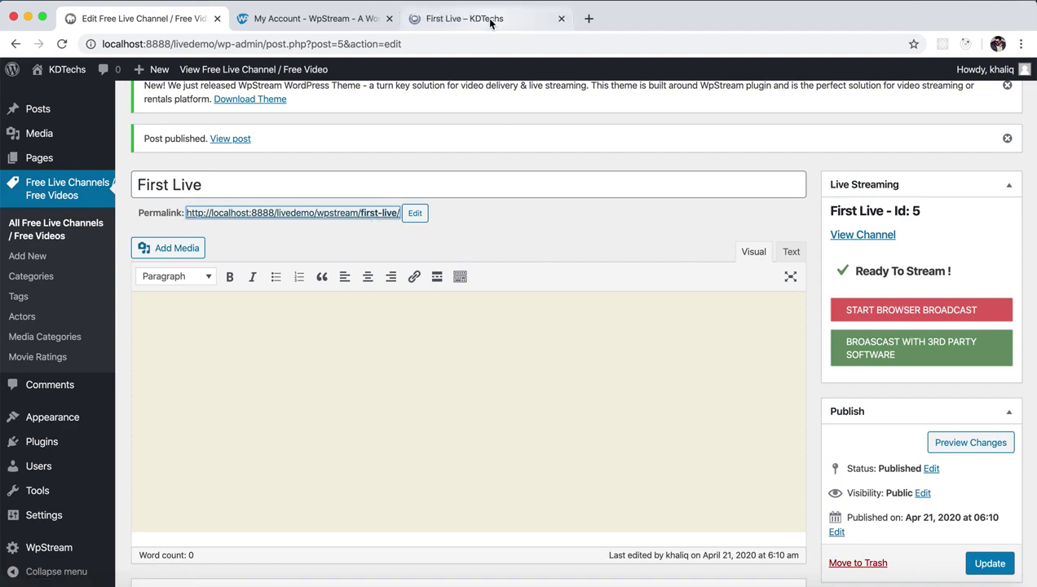
pyautogui.moveTo(131, 580)
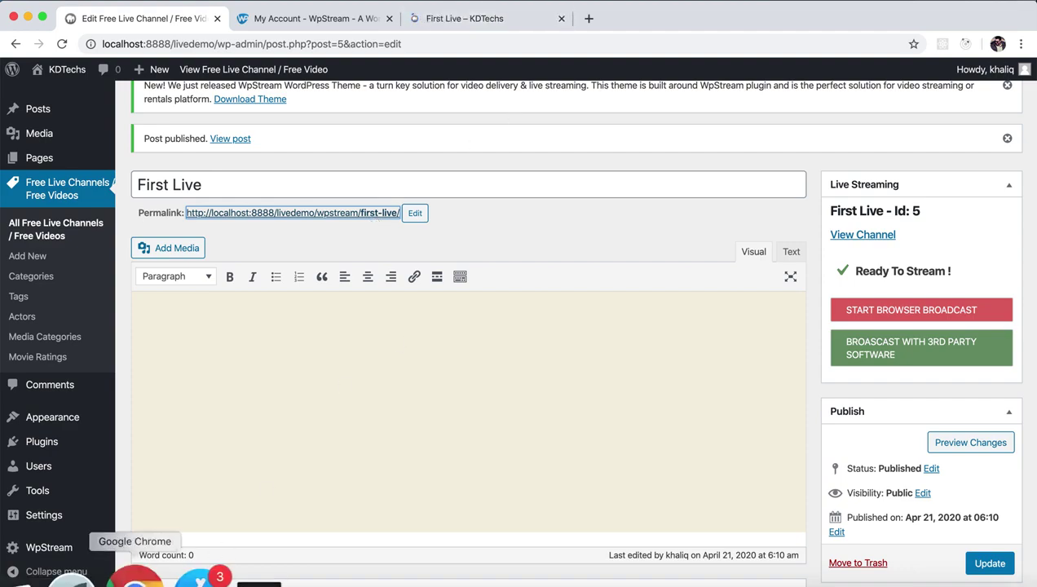
pyautogui.rightClick(135, 580)
pyautogui.click(207, 423)
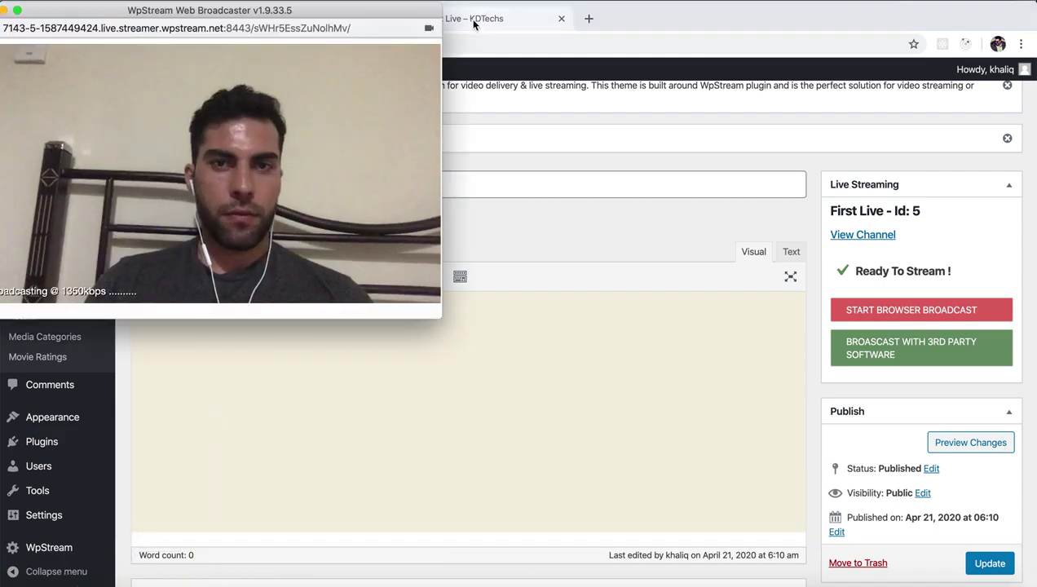
pyautogui.click(471, 19)
# - Scroll the First Live page's player and move the webcam broadcaster window aside
pyautogui.scroll(-10, 503, 290)
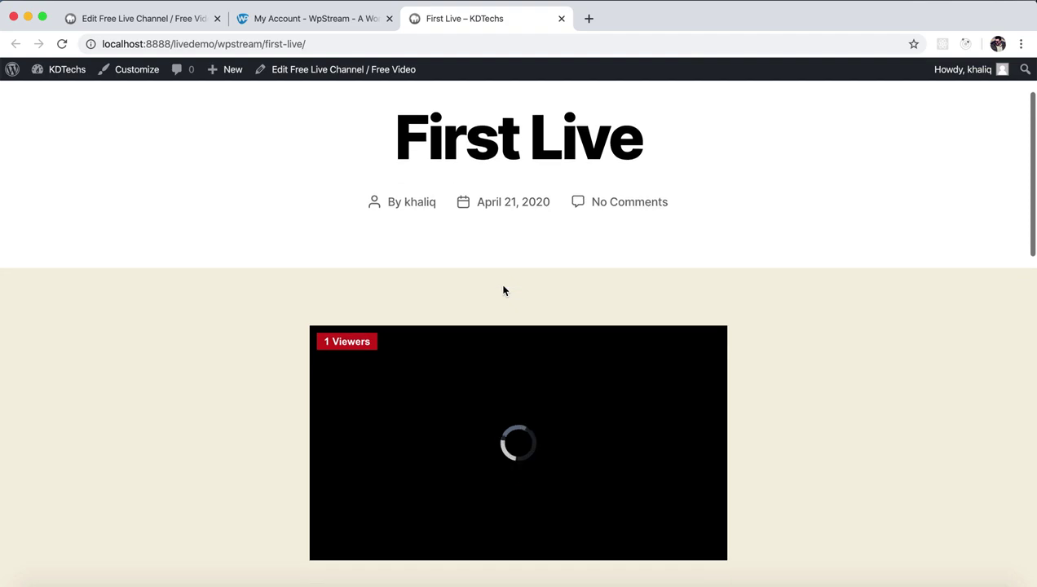
pyautogui.scroll(10, 503, 290)
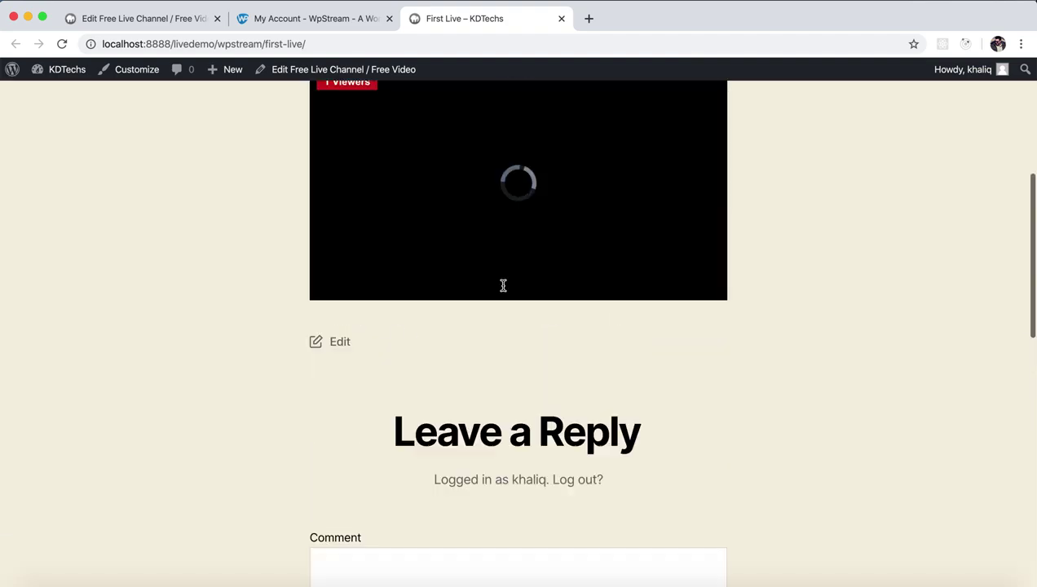
pyautogui.scroll(-3, 503, 290)
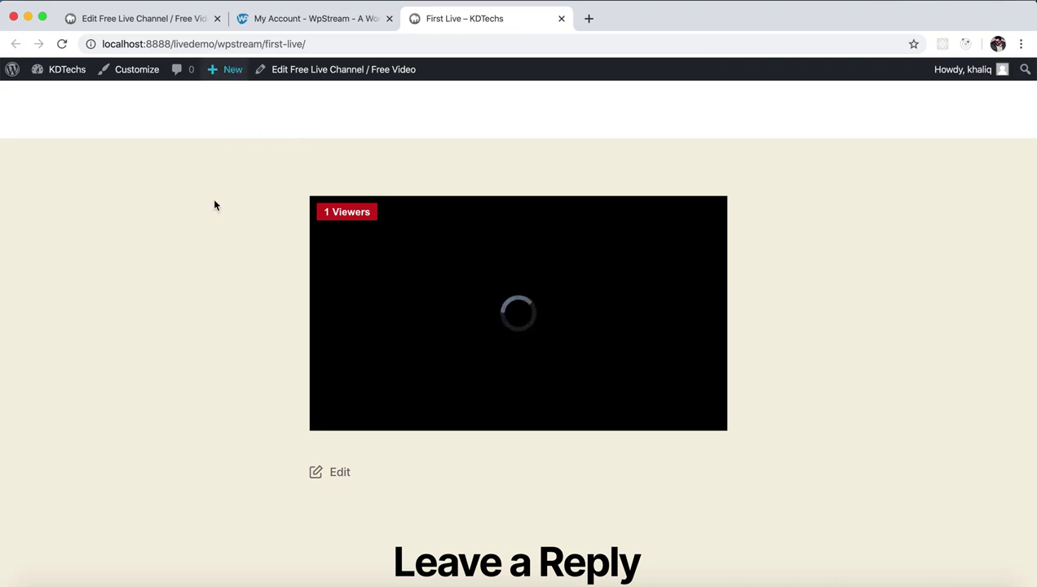
pyautogui.rightClick(131, 578)
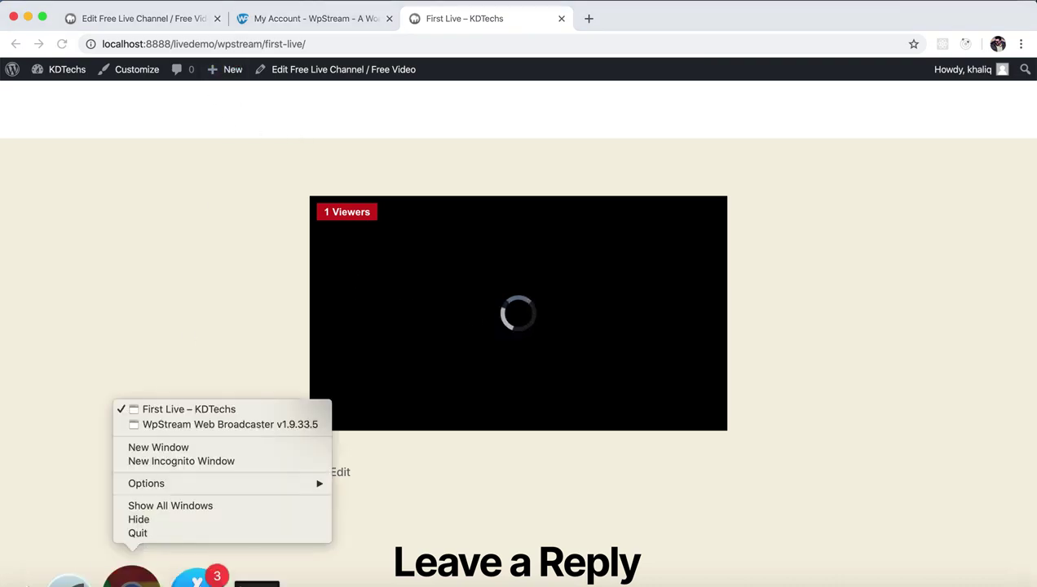
pyautogui.click(199, 424)
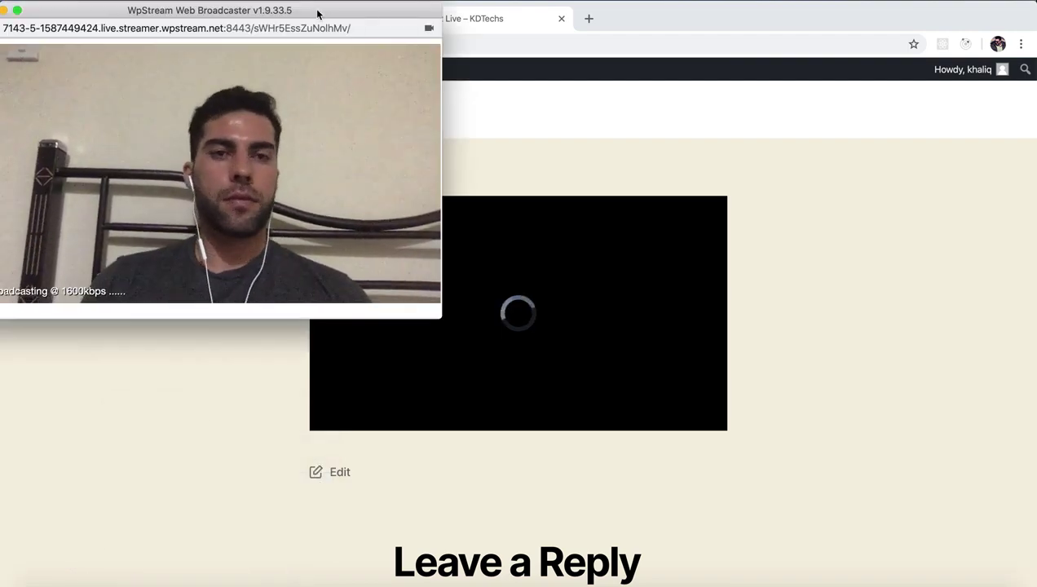
pyautogui.moveTo(317, 11); pyautogui.dragTo(286, 51)
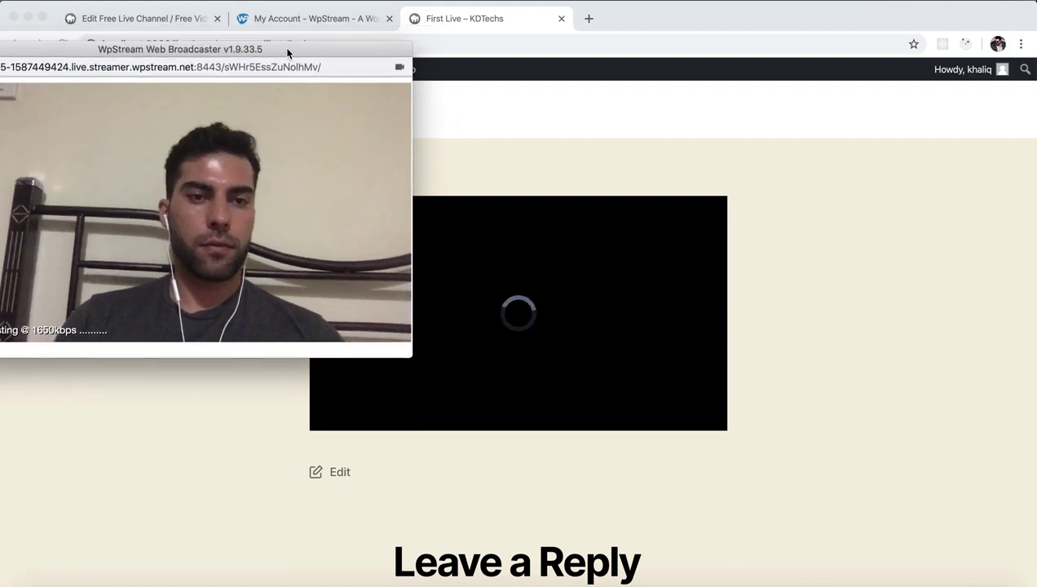
# - Return to the First Live channel page and select its full web address
pyautogui.click(534, 143)
pyautogui.click(324, 19)
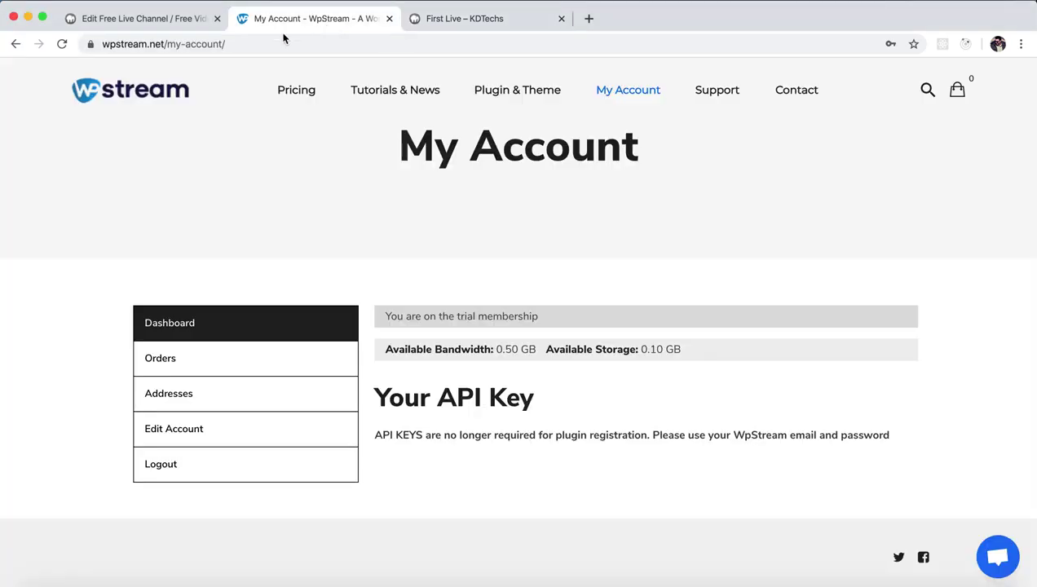
pyautogui.click(448, 22)
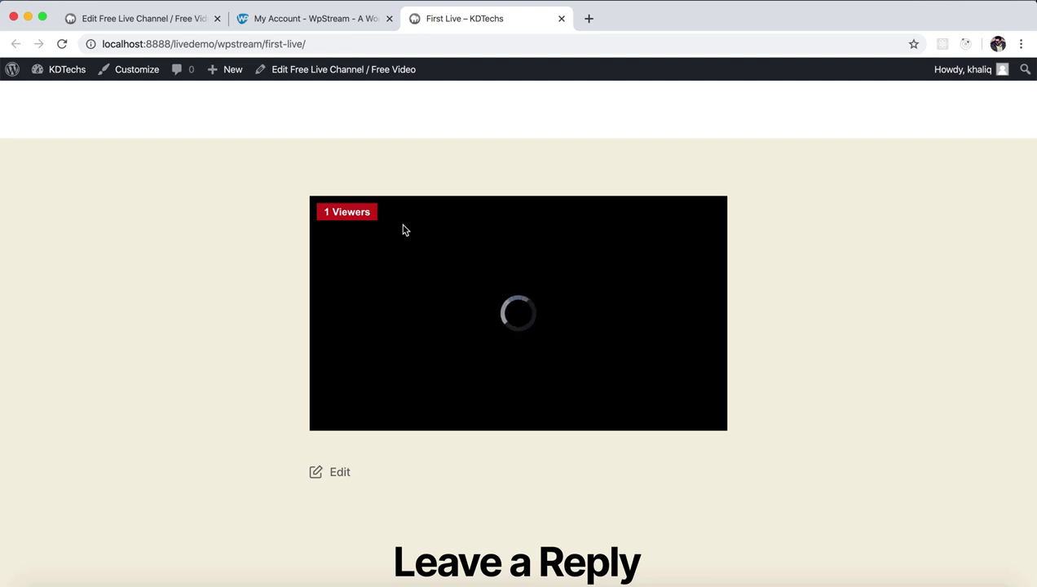
pyautogui.moveTo(328, 49); pyautogui.dragTo(117, 46)
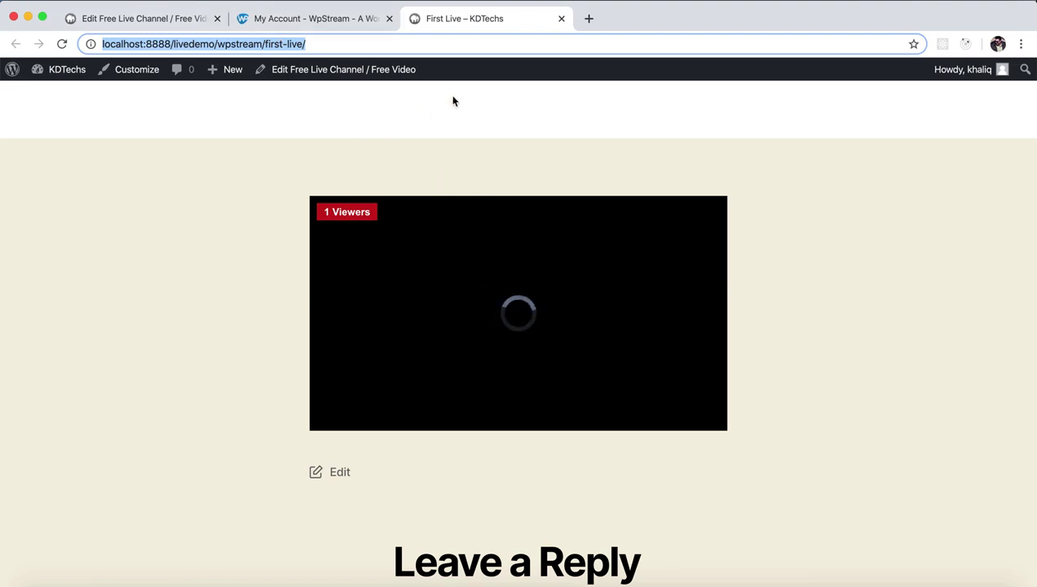
pyautogui.click(328, 44)
pyautogui.moveTo(348, 42); pyautogui.dragTo(506, 83)
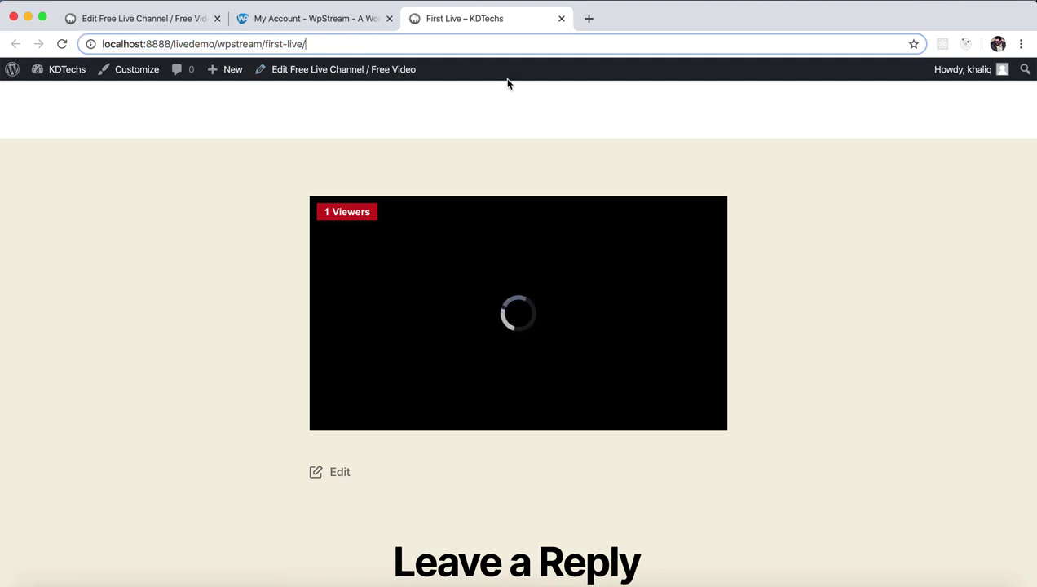
# - Discard the extra new tab and switch through the tabs to the First Live channel editor
pyautogui.click(588, 18)
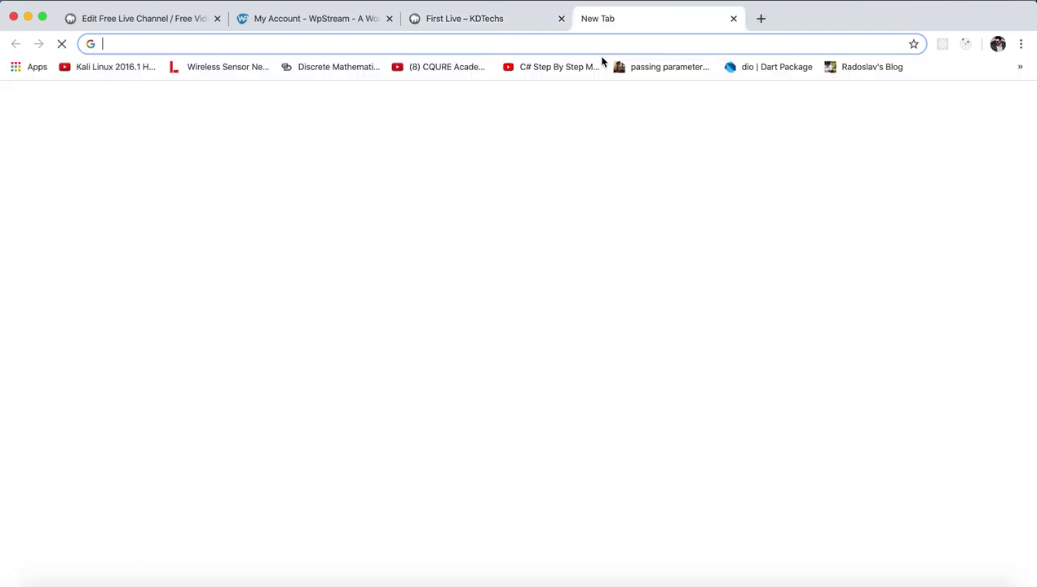
pyautogui.write('mai')
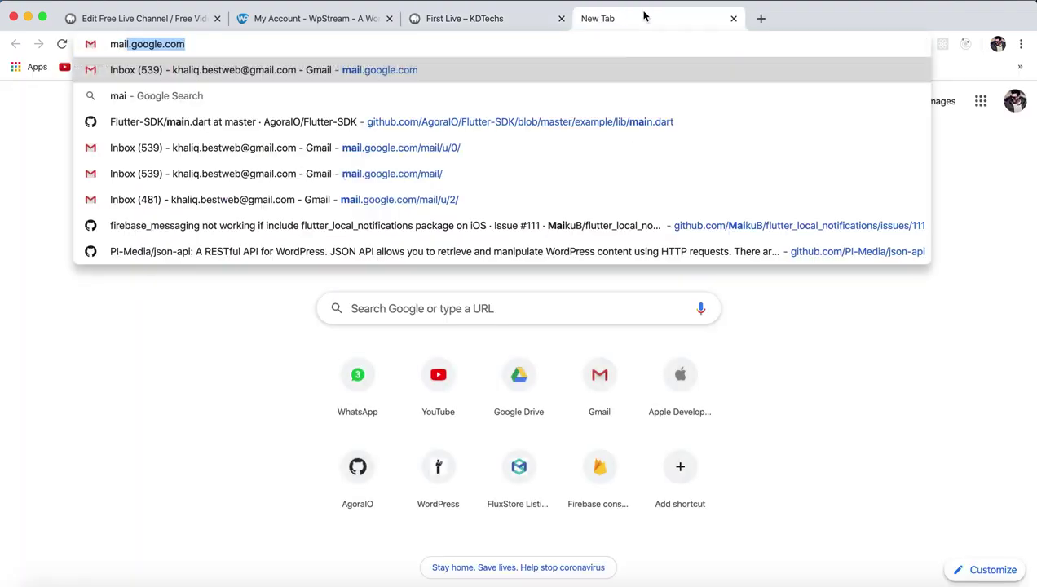
pyautogui.click(733, 18)
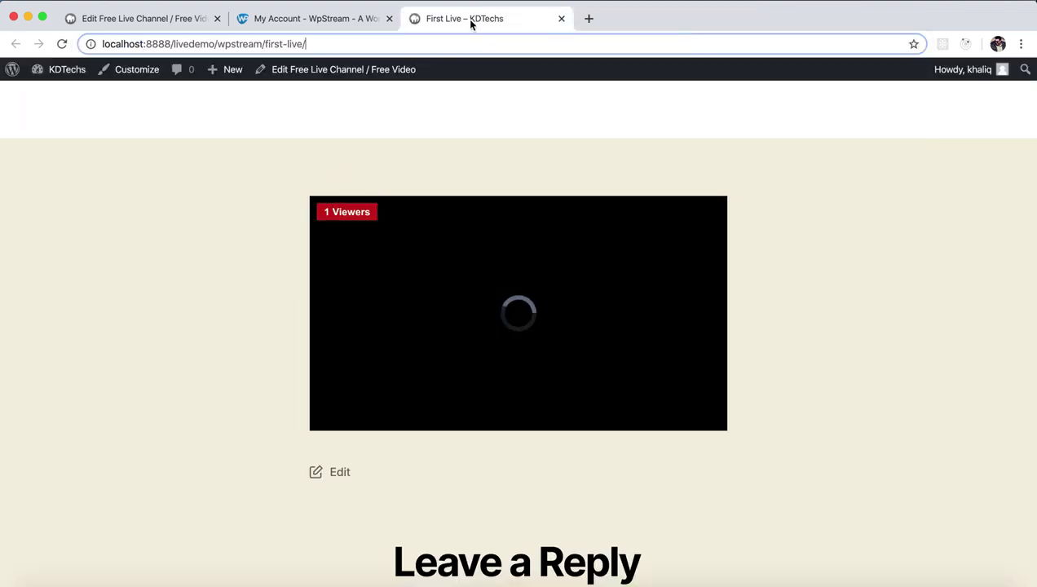
pyautogui.click(352, 213)
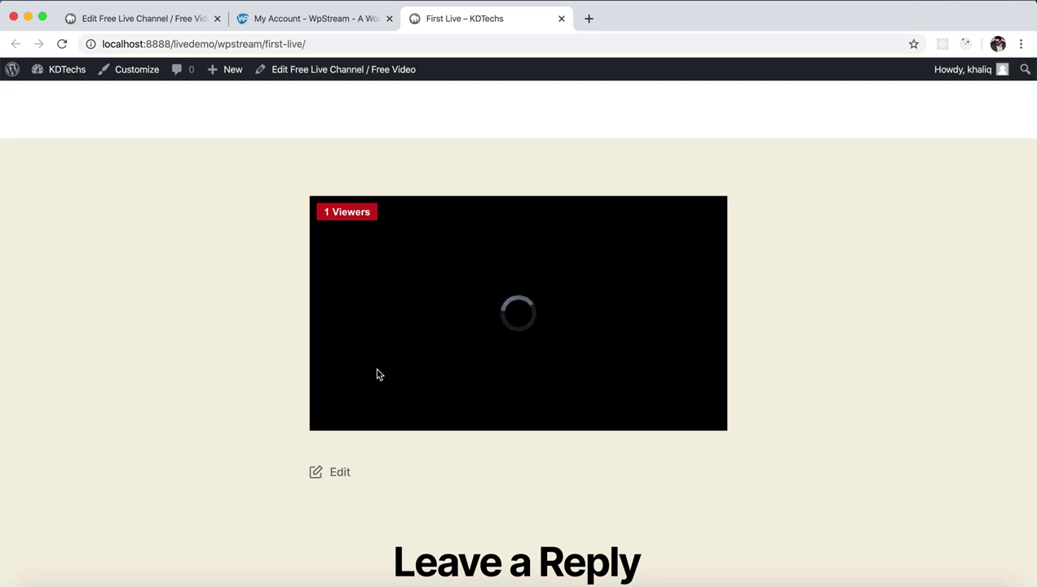
pyautogui.click(275, 19)
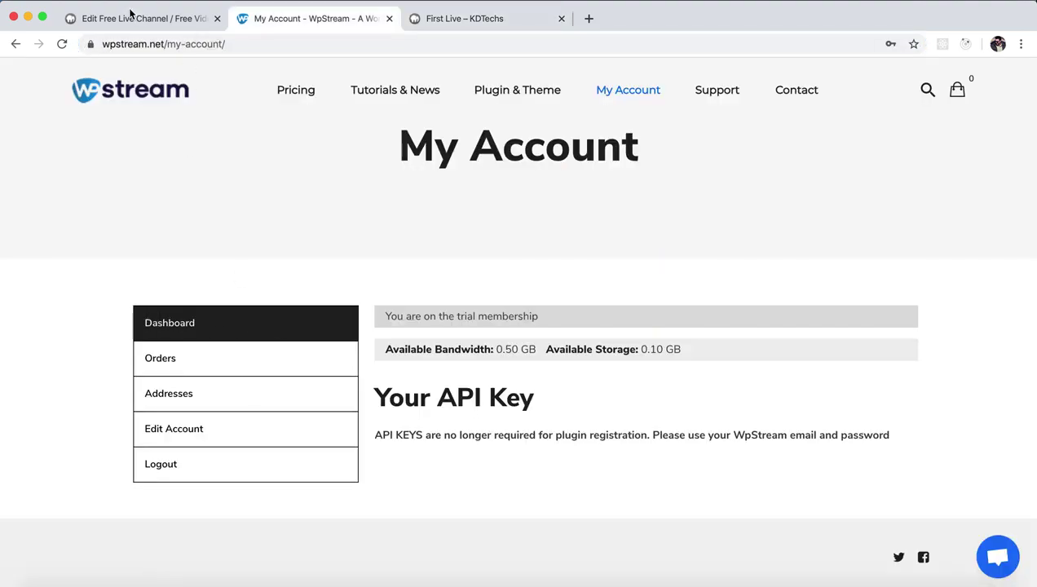
pyautogui.click(130, 18)
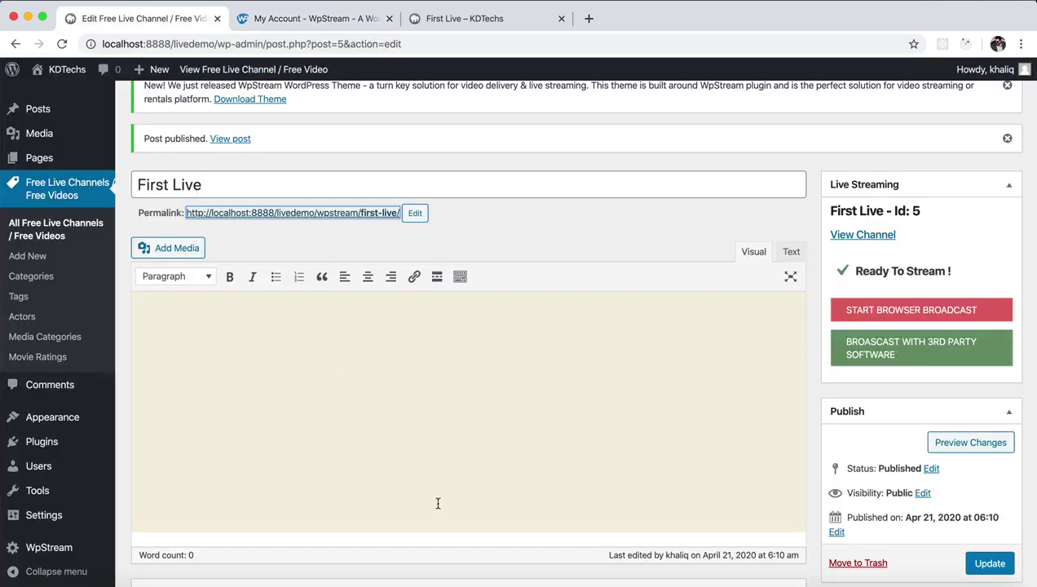
# - Bring up the webcam broadcaster window, close it, and return to the First Live page
pyautogui.moveTo(110, 580)
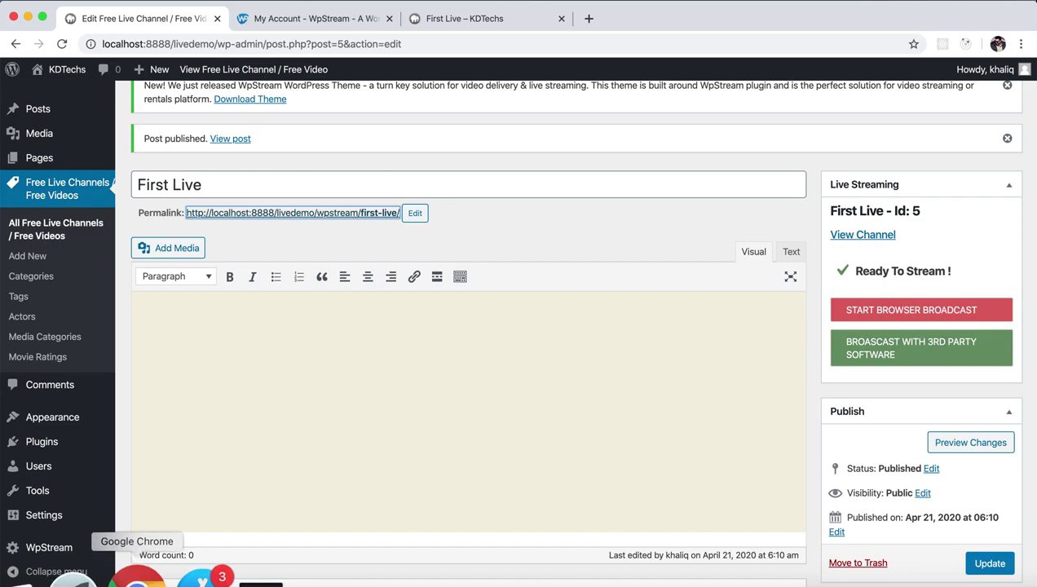
pyautogui.rightClick(137, 580)
pyautogui.click(230, 424)
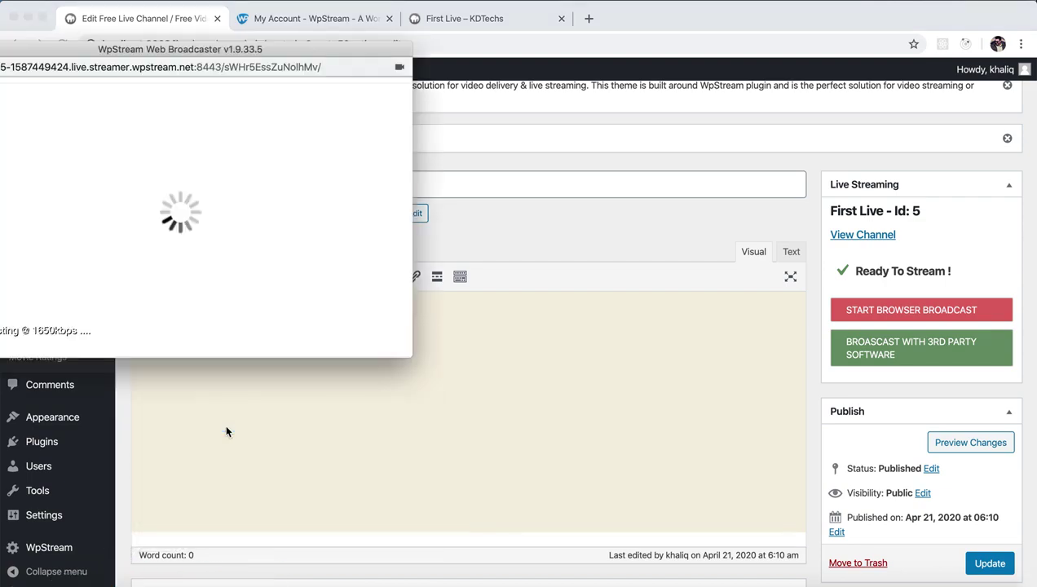
pyautogui.moveTo(164, 50); pyautogui.dragTo(421, 46)
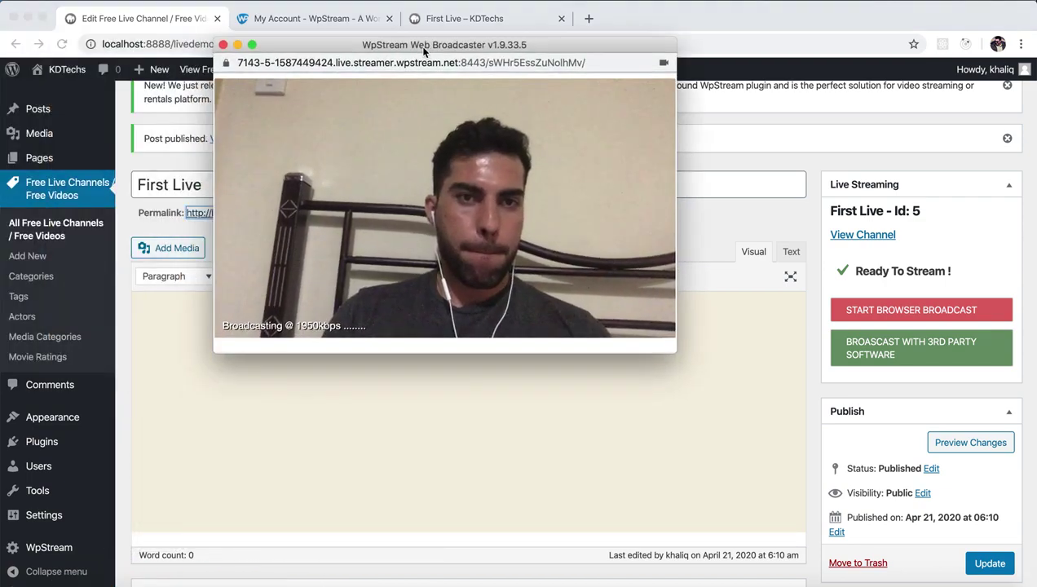
pyautogui.click(223, 47)
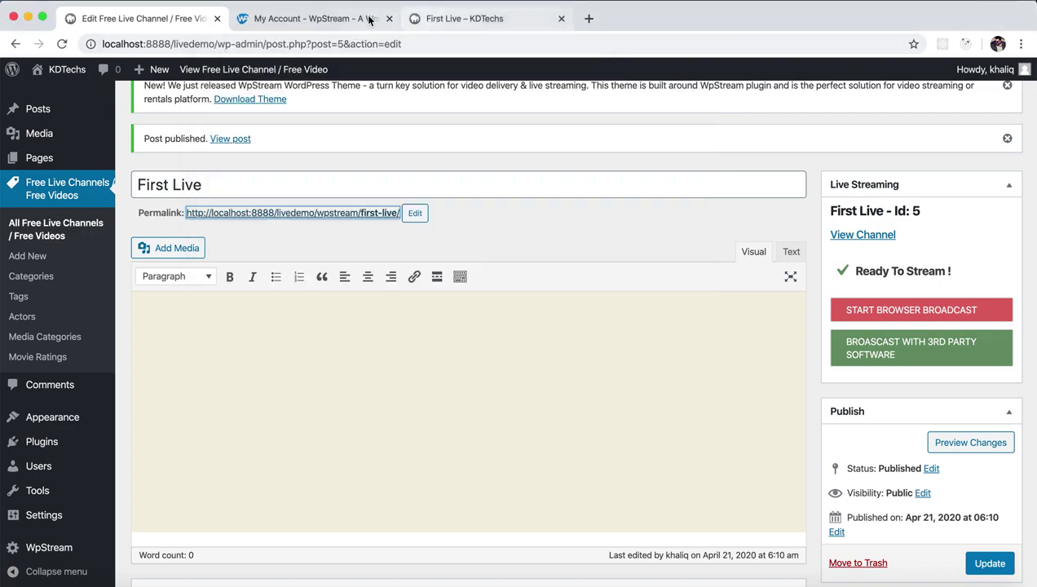
pyautogui.click(446, 21)
# - Reload the First Live page, start its player, then close that tab for the editor
pyautogui.click(505, 42)
pyautogui.press('Return')
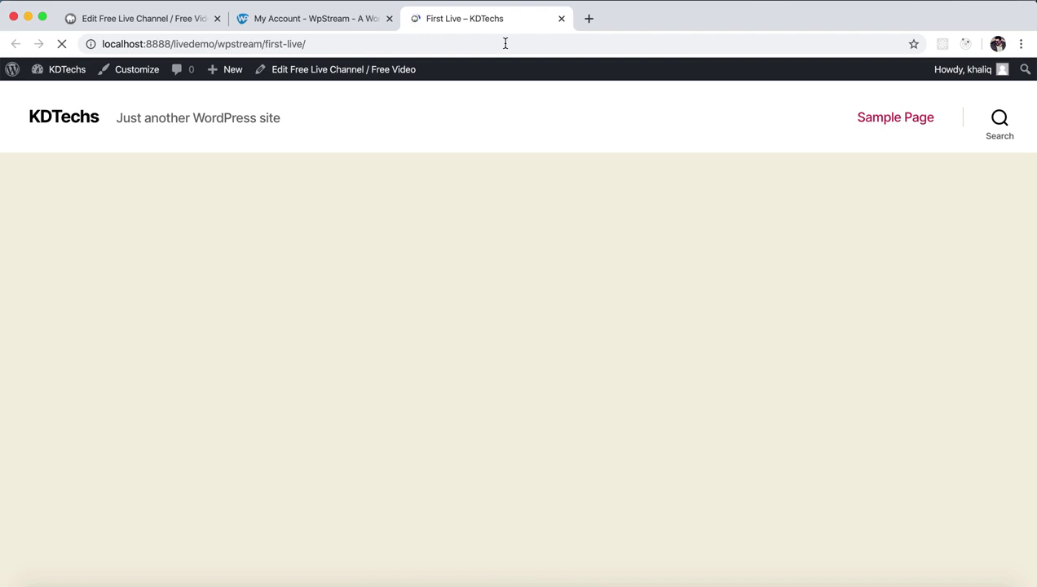
pyautogui.click(521, 312)
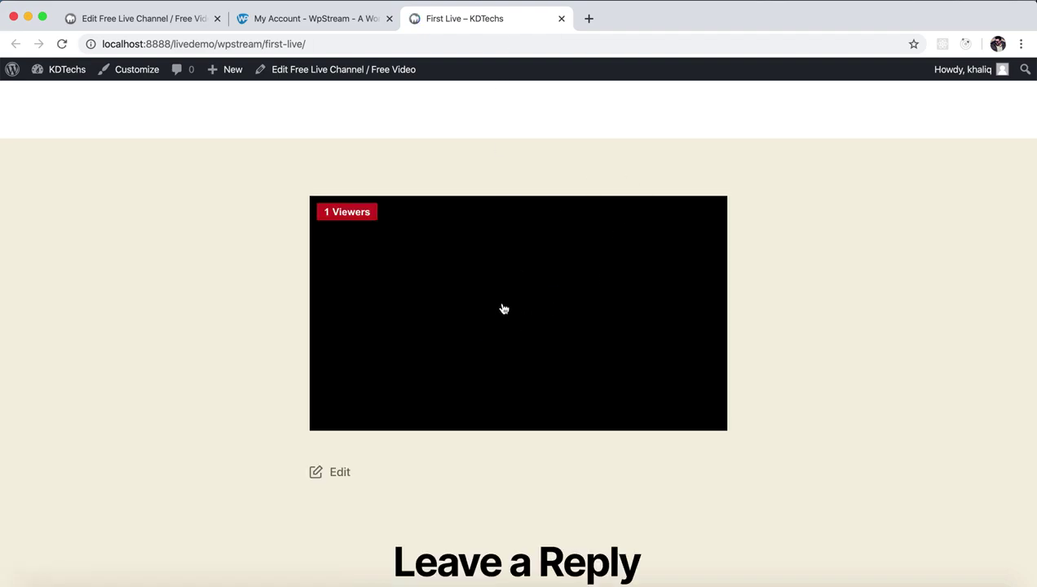
pyautogui.click(561, 18)
pyautogui.click(151, 18)
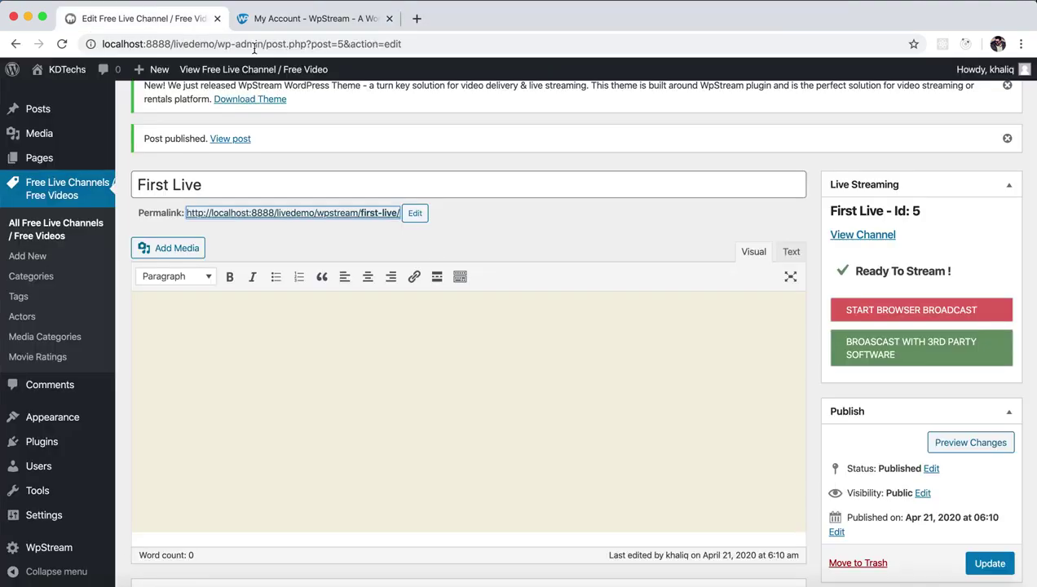
# - Show the channel's RTMP URL and stream key for third-party software, then launch OBS
pyautogui.click(891, 350)
pyautogui.scroll(-2, 891, 349)
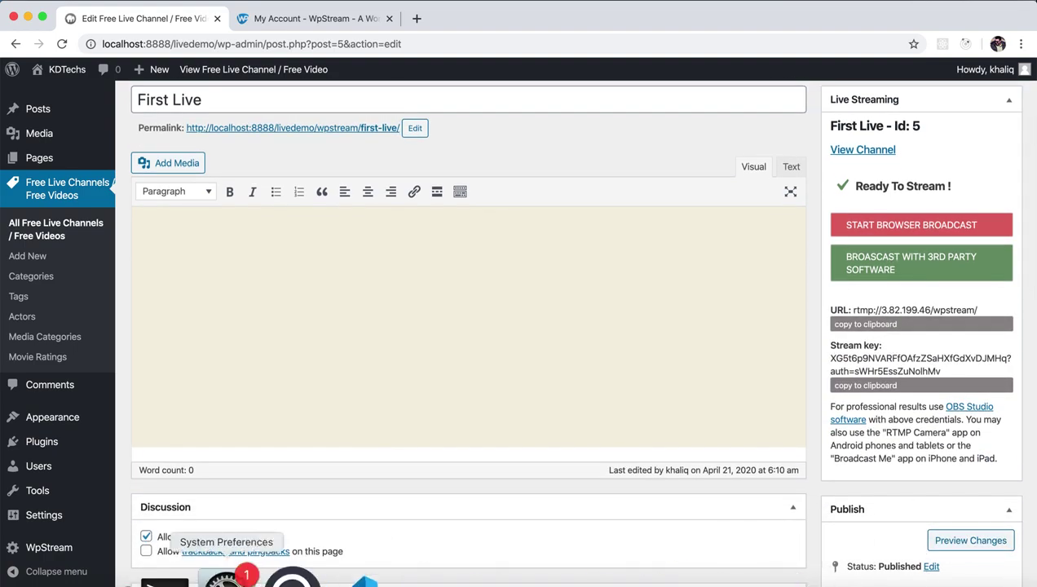
pyautogui.click(111, 580)
pyautogui.click(117, 384)
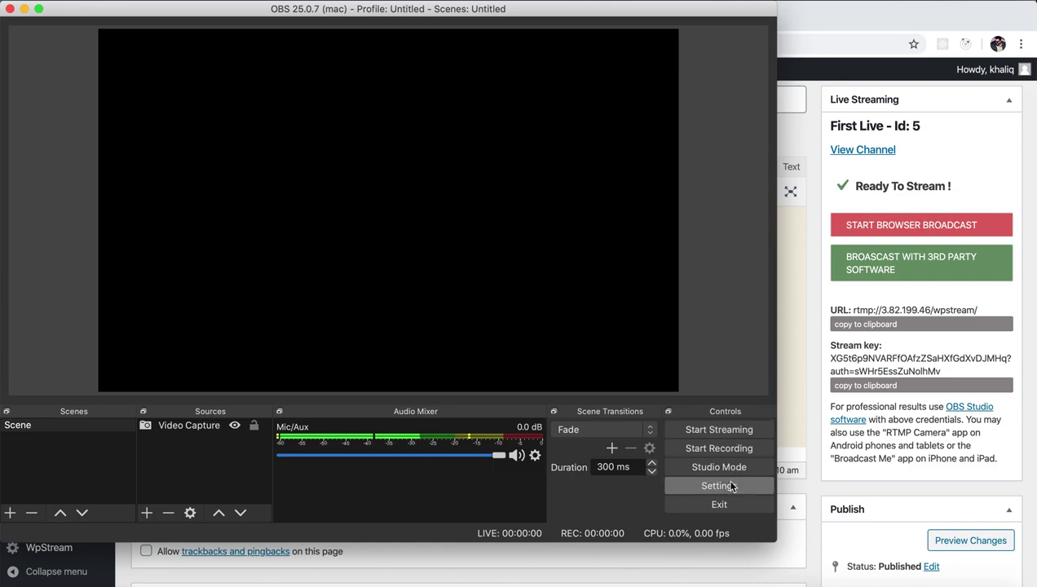
# - Set the OBS stream server to rtmp://3.82.199.46/wpstream/, copied from the channel editor
pyautogui.click(727, 485)
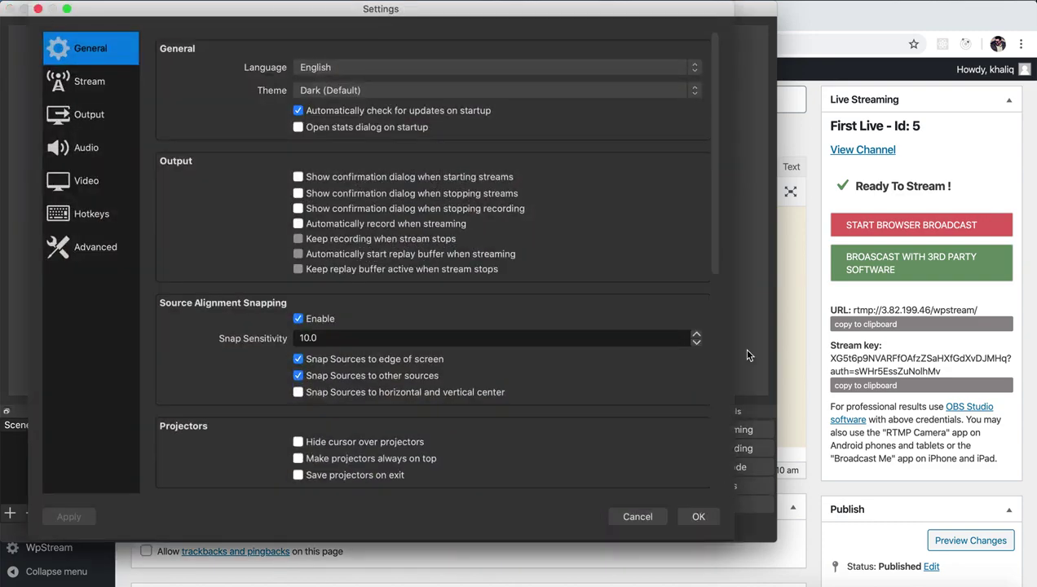
pyautogui.click(95, 89)
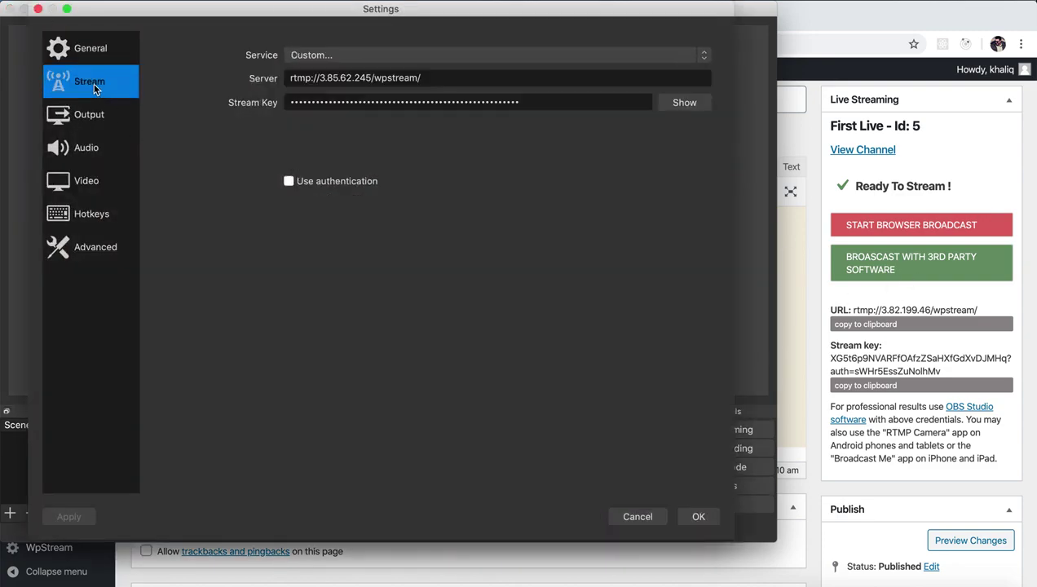
pyautogui.click(880, 324)
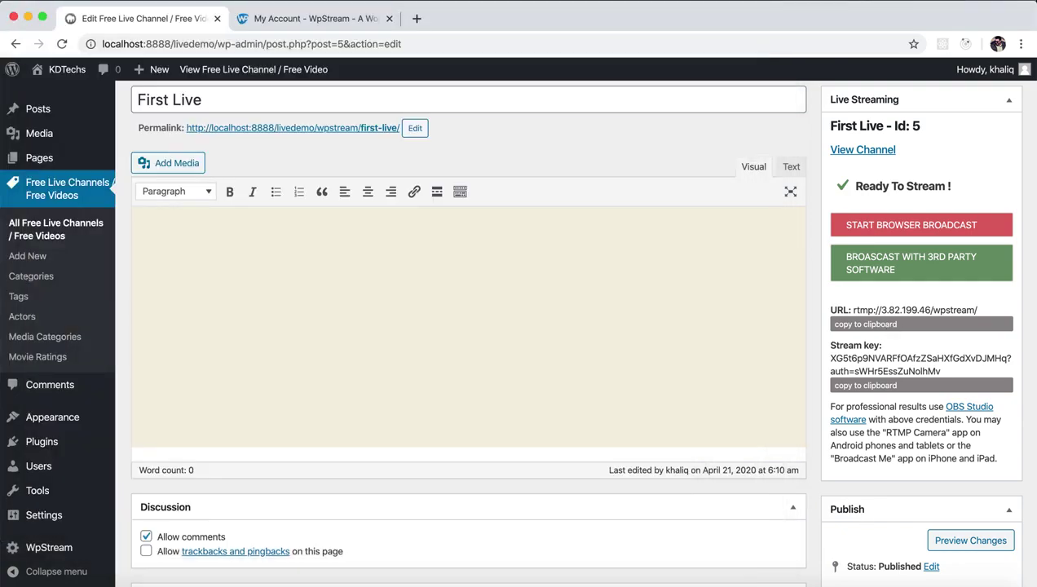
pyautogui.click(874, 562)
pyautogui.moveTo(426, 78); pyautogui.dragTo(272, 75)
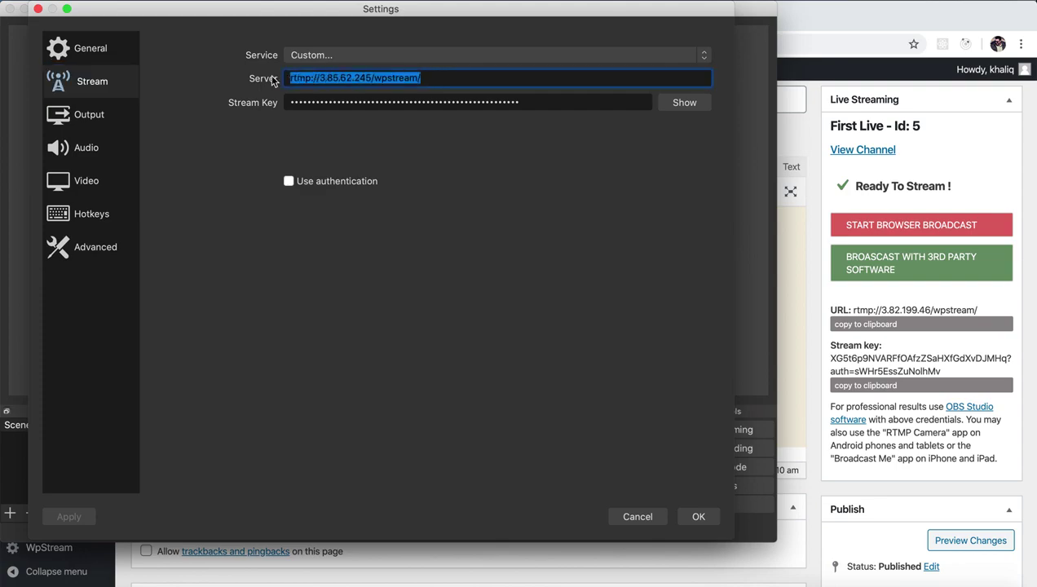
pyautogui.write('rtmp://3.82.199.46/wpstream/')
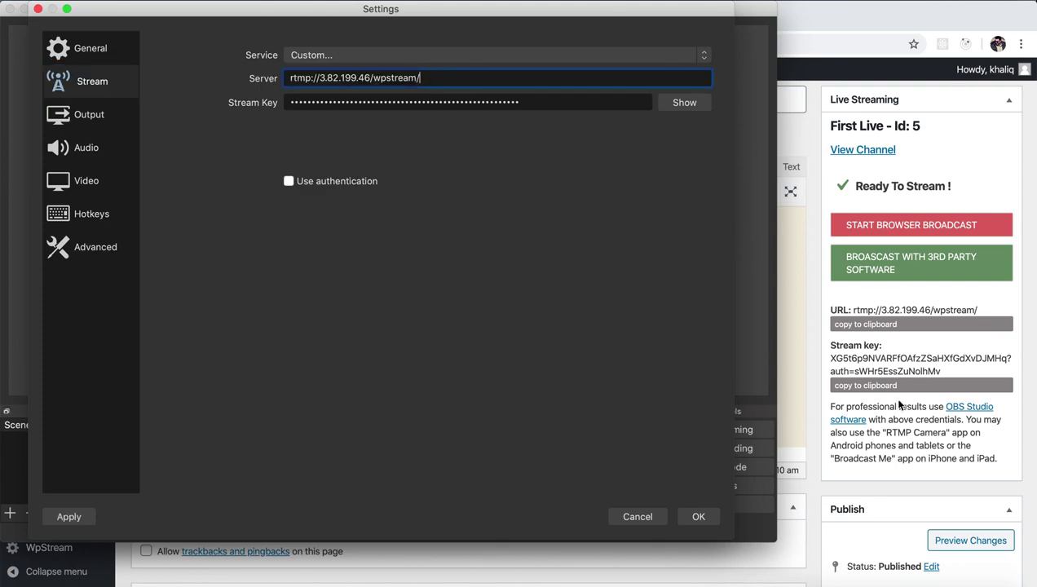
# - Paste the channel's stream key into the OBS Stream Key field and save the settings
pyautogui.click(874, 382)
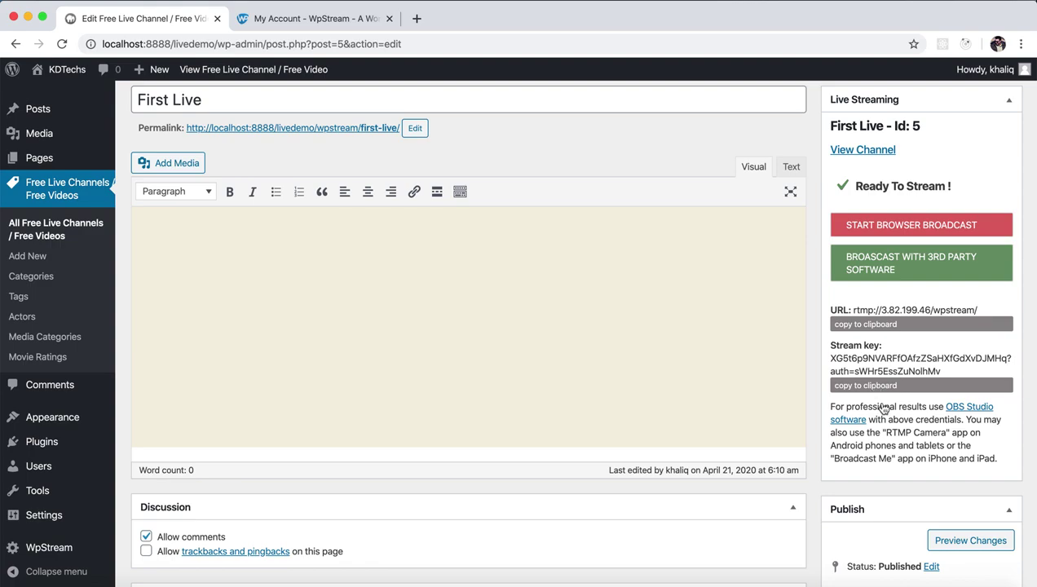
pyautogui.click(937, 572)
pyautogui.press('Tab')
pyautogui.press('super+v')
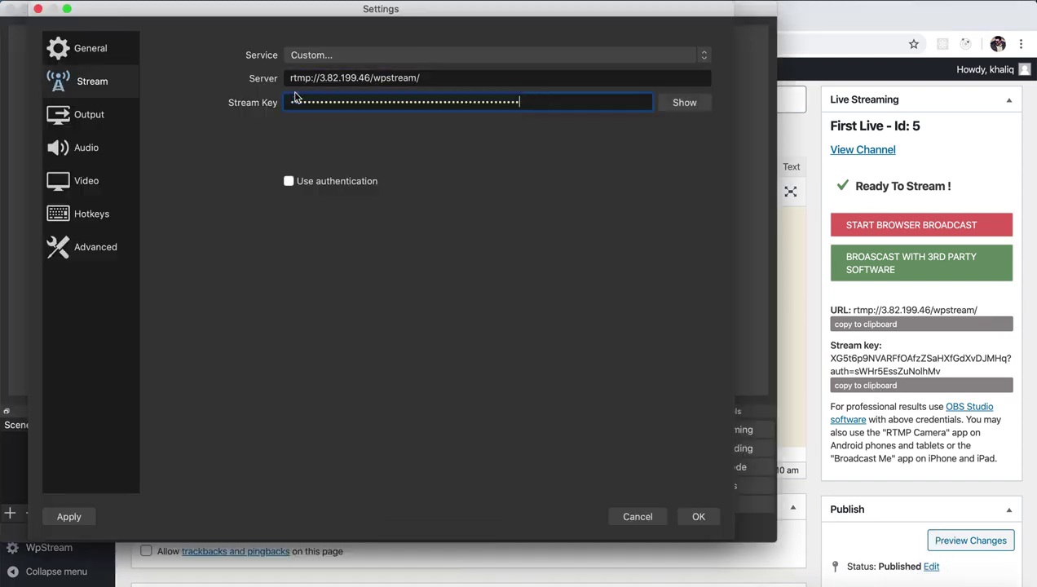
pyautogui.click(696, 516)
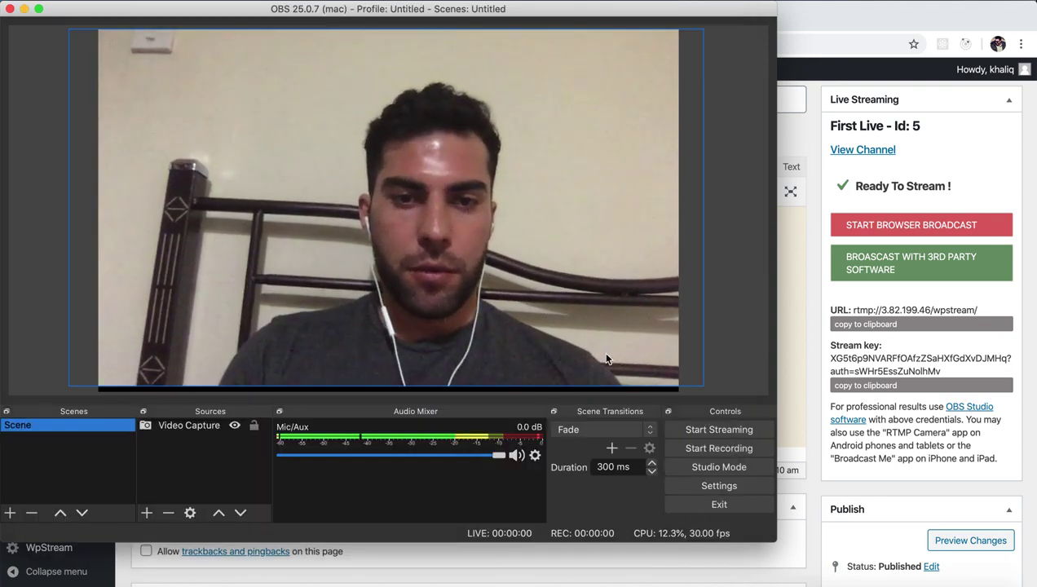
# - Select the Video Capture source, start streaming to First Live, then return to the WordPress editor
pyautogui.click(185, 430)
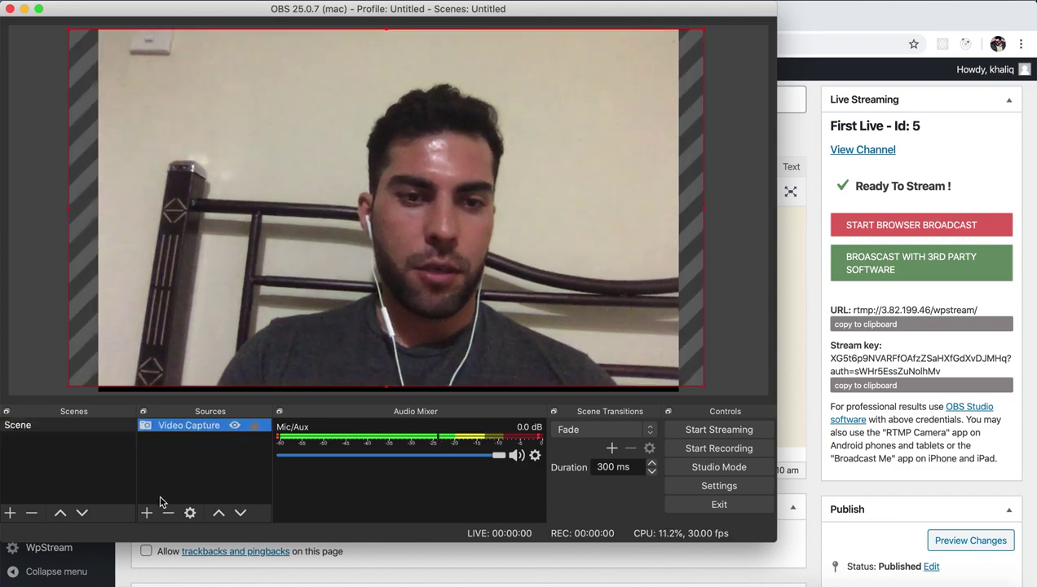
pyautogui.click(730, 433)
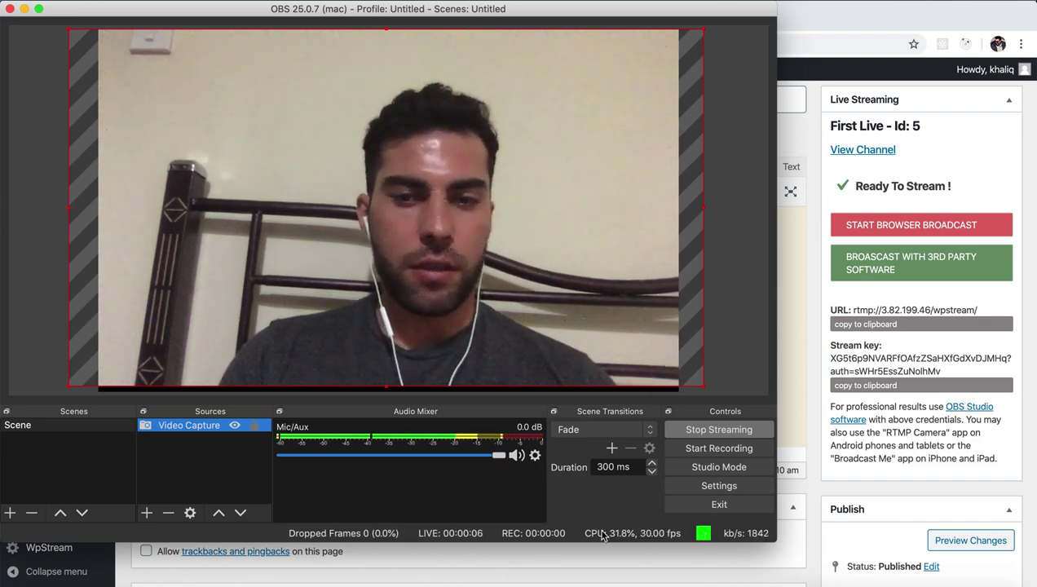
pyautogui.click(414, 568)
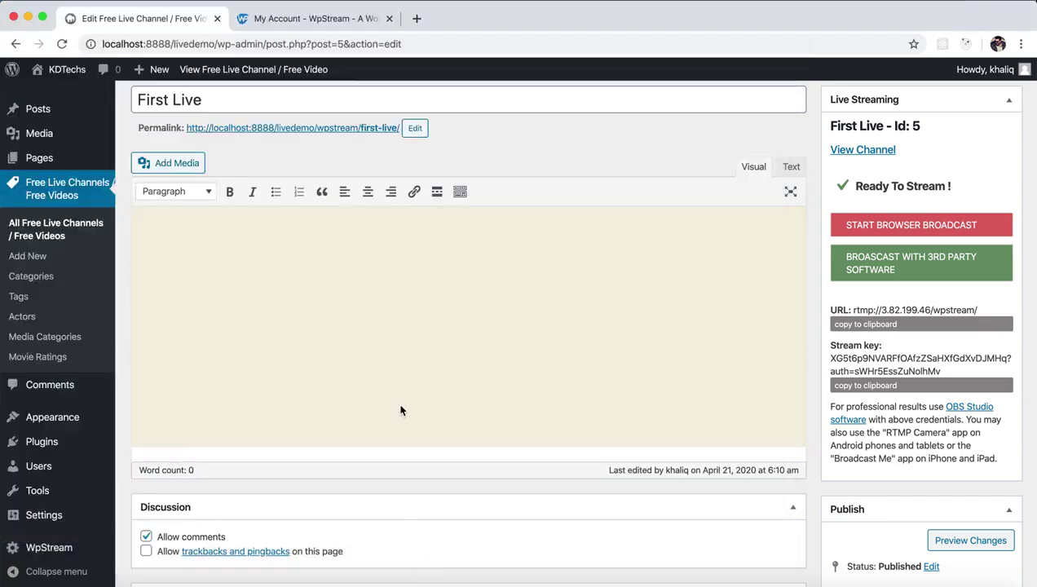
# - Open the First Live permalink in a new tab, scroll it, and mark localhost:8888 in the address
pyautogui.keyDown('super'); pyautogui.click(357, 132); pyautogui.keyUp('super')
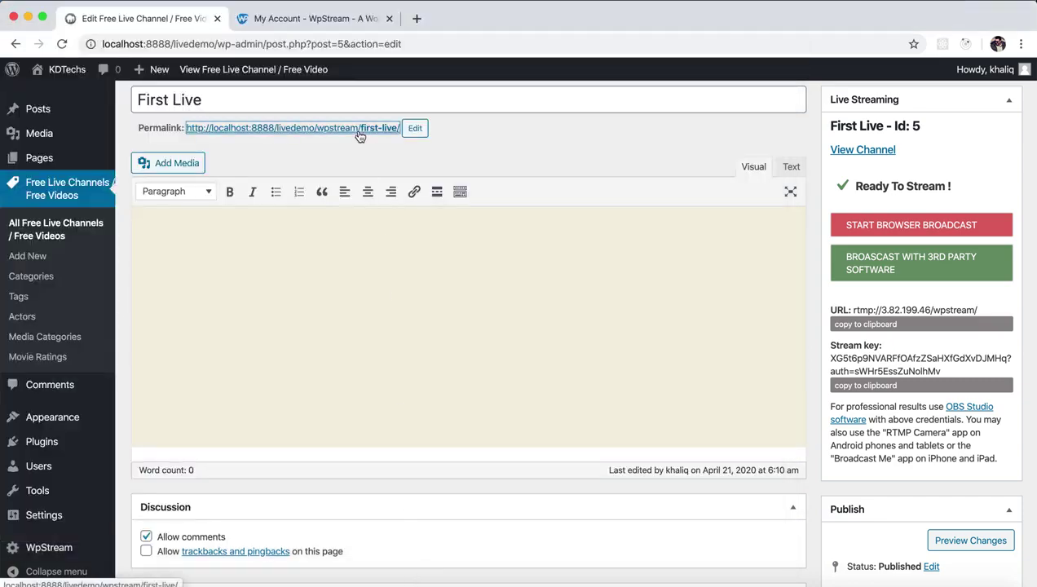
pyautogui.click(288, 23)
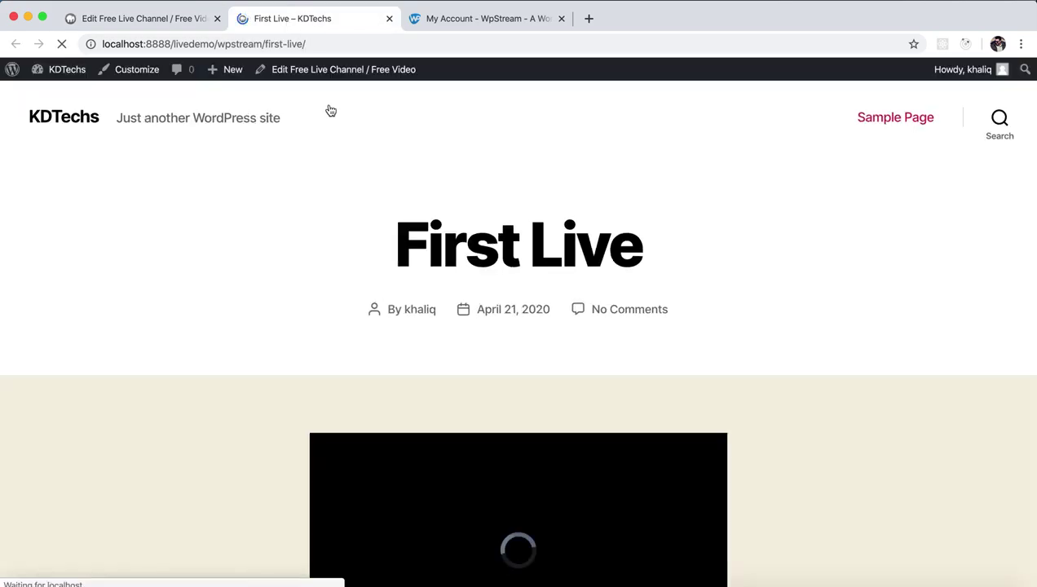
pyautogui.scroll(-5, 348, 164)
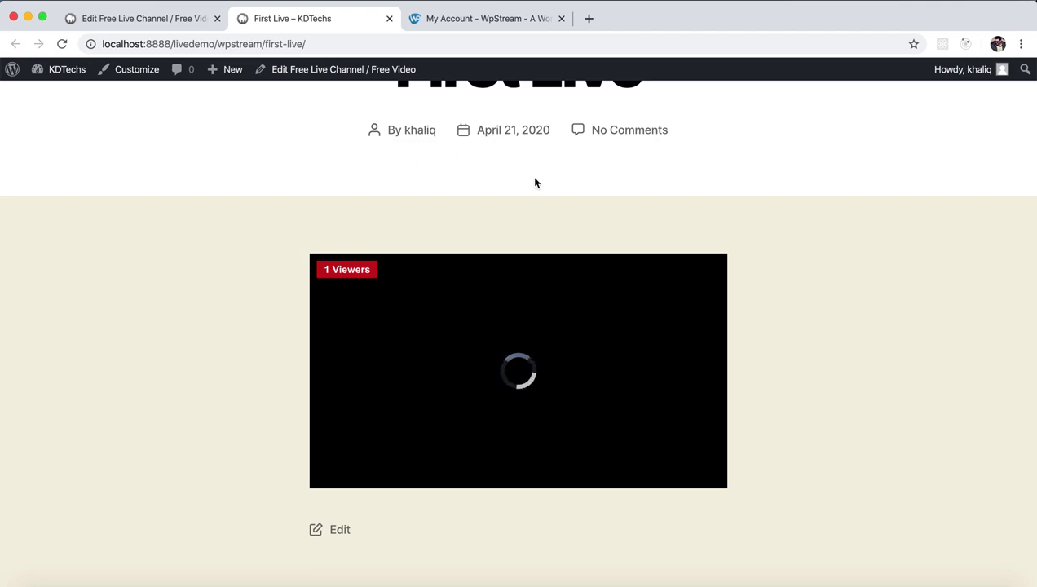
pyautogui.scroll(-1, 535, 182)
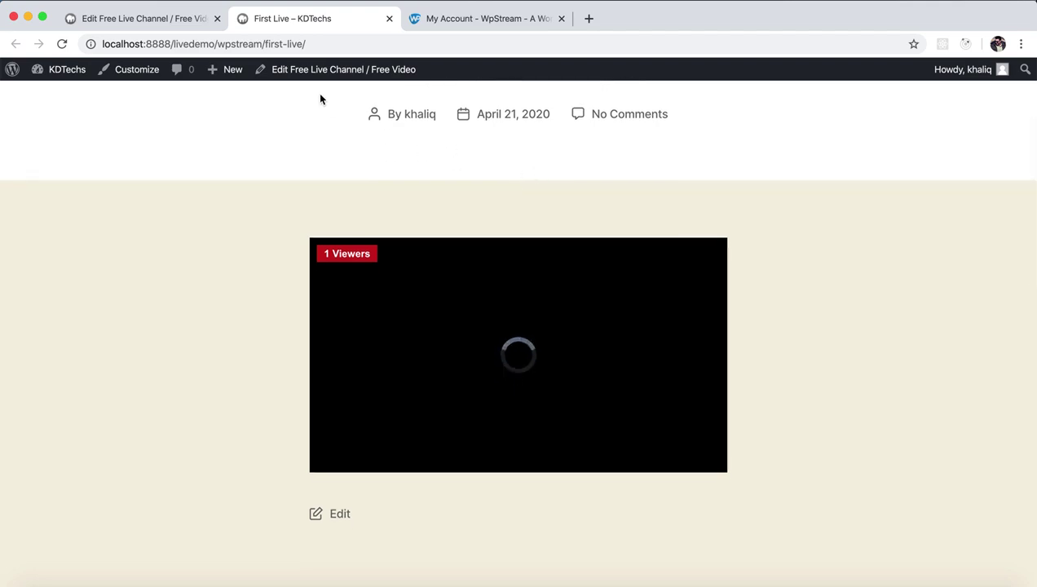
pyautogui.click(157, 47)
pyautogui.click(171, 44)
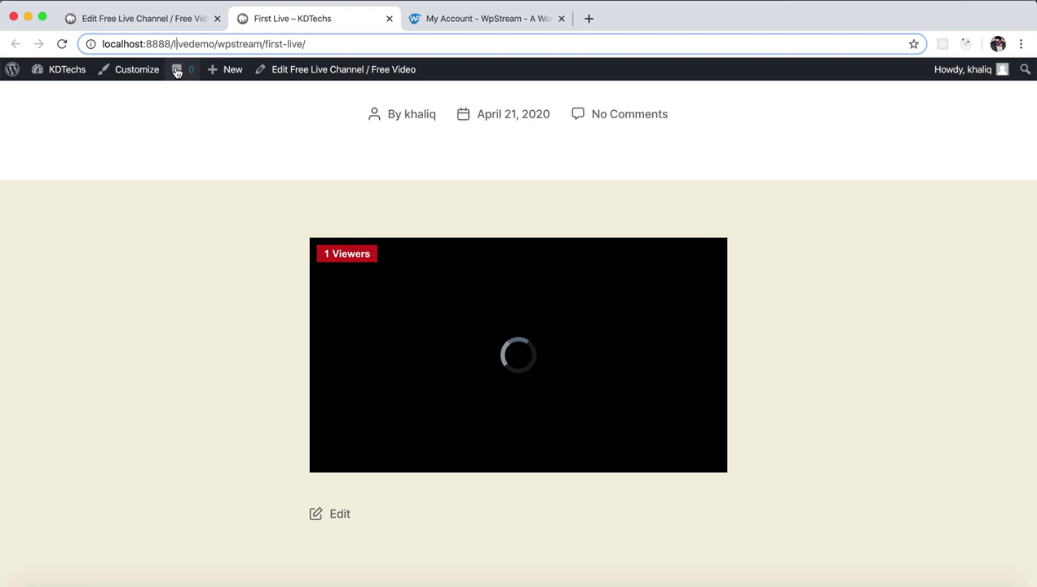
pyautogui.moveTo(172, 44); pyautogui.dragTo(88, 44)
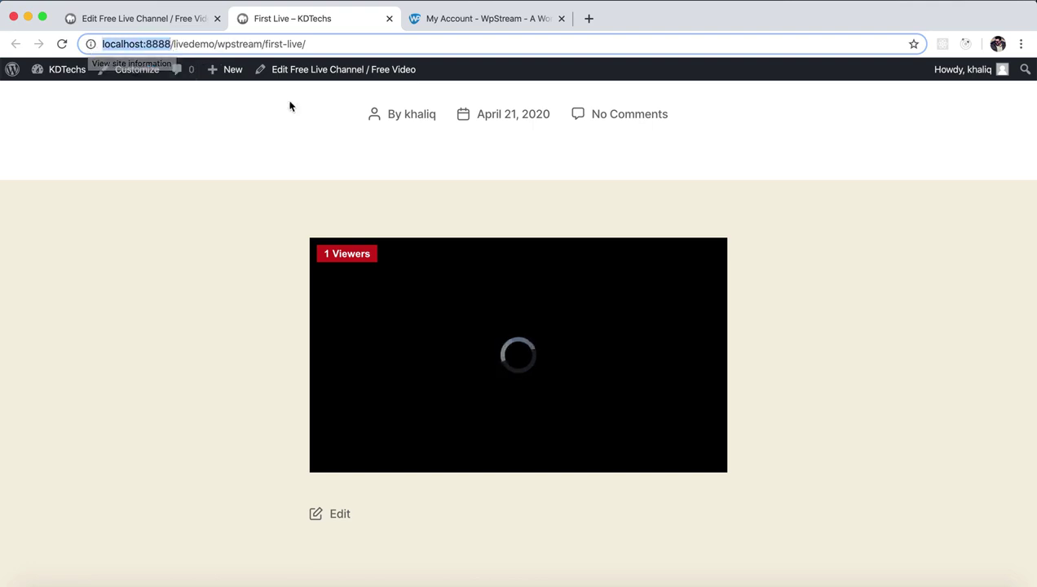
# - Load the Aladdin Mall wp-admin from the 'bes' suggestion in the My Account tab, then close the First Live tab
pyautogui.click(511, 22)
pyautogui.click(509, 42)
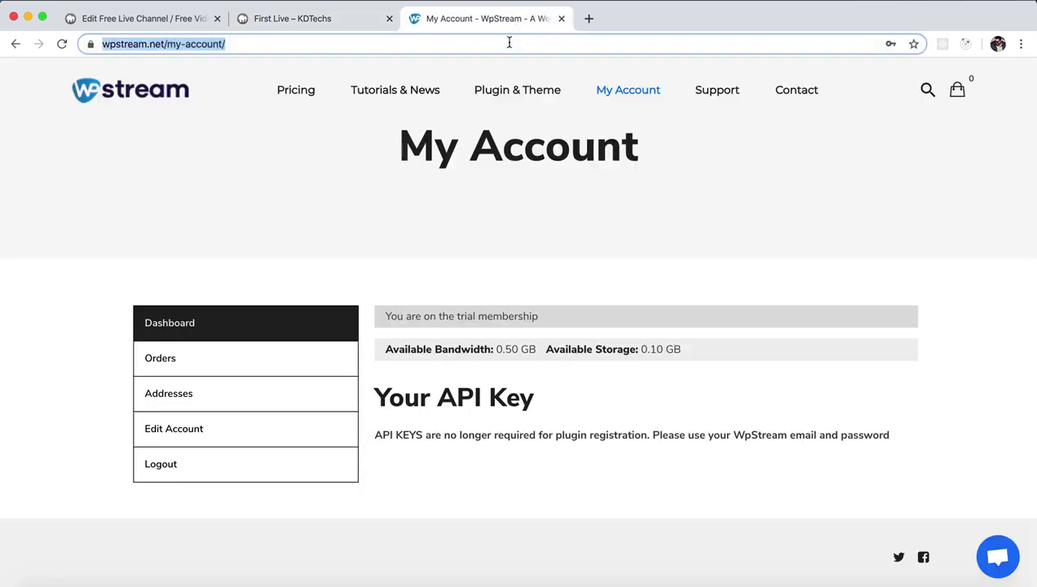
pyautogui.write('w')
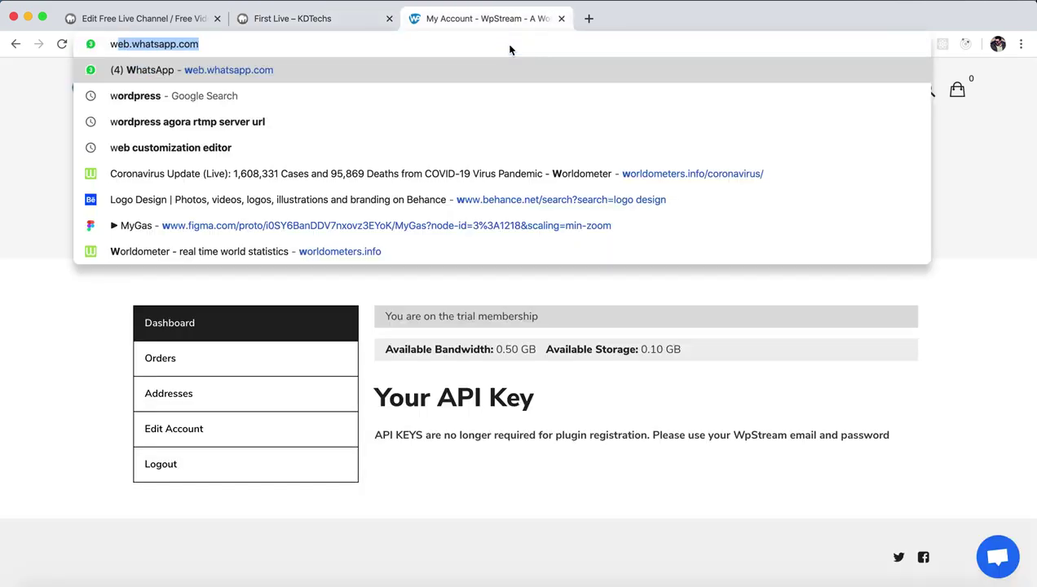
pyautogui.press('BackSpace')
pyautogui.press('BackSpace')
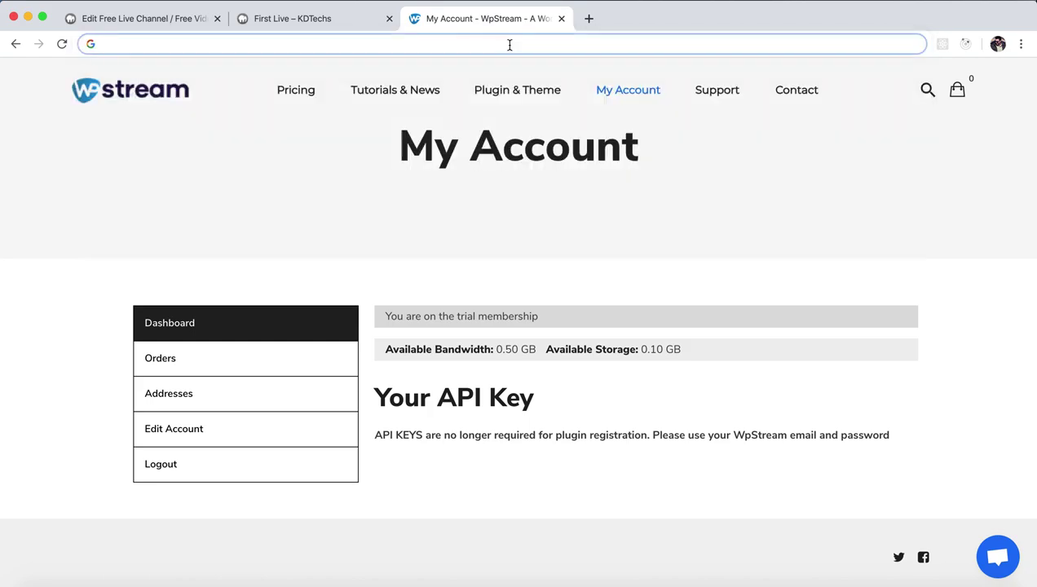
pyautogui.write('bes')
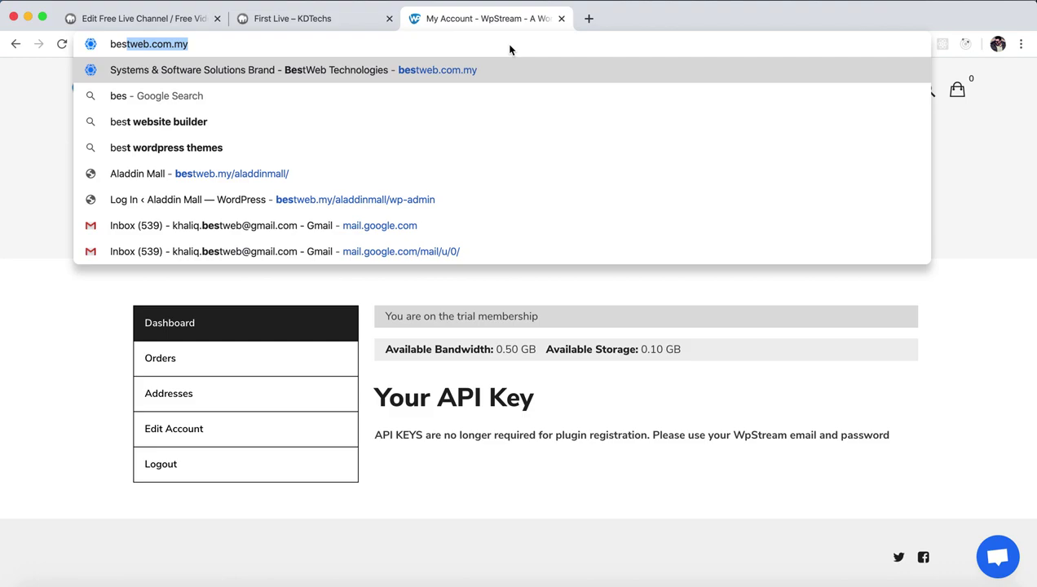
pyautogui.press('Down')
pyautogui.press('Down')
pyautogui.press('Down')
pyautogui.press('Down')
pyautogui.press('Down')
pyautogui.press('Down')
pyautogui.press('Return')
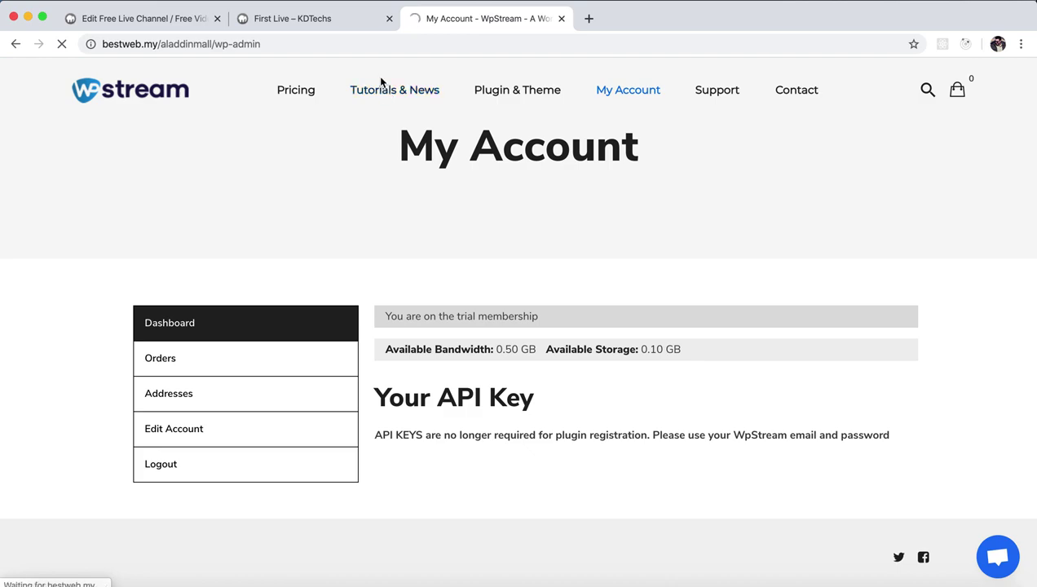
pyautogui.click(310, 24)
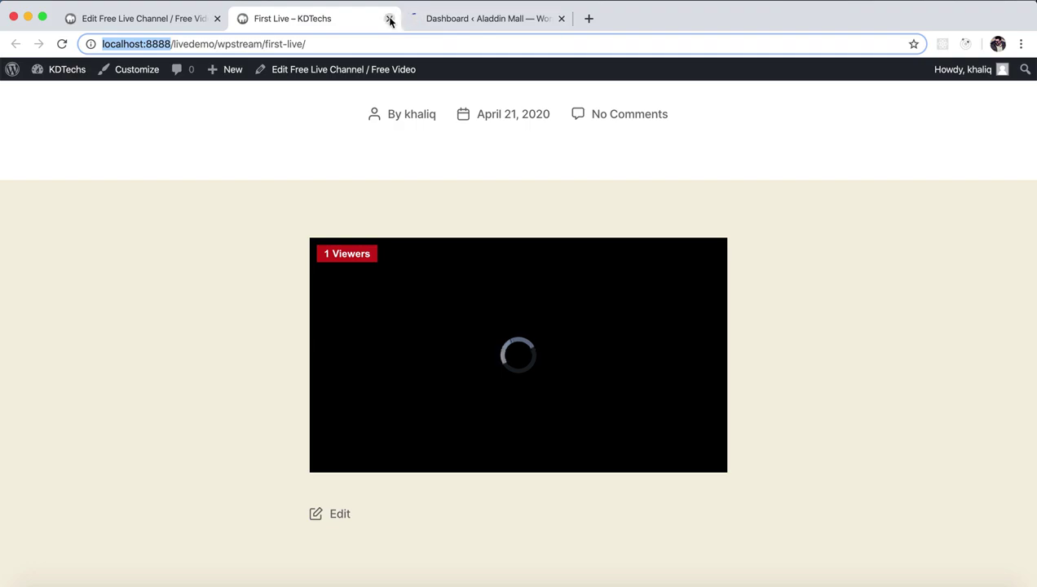
pyautogui.click(390, 19)
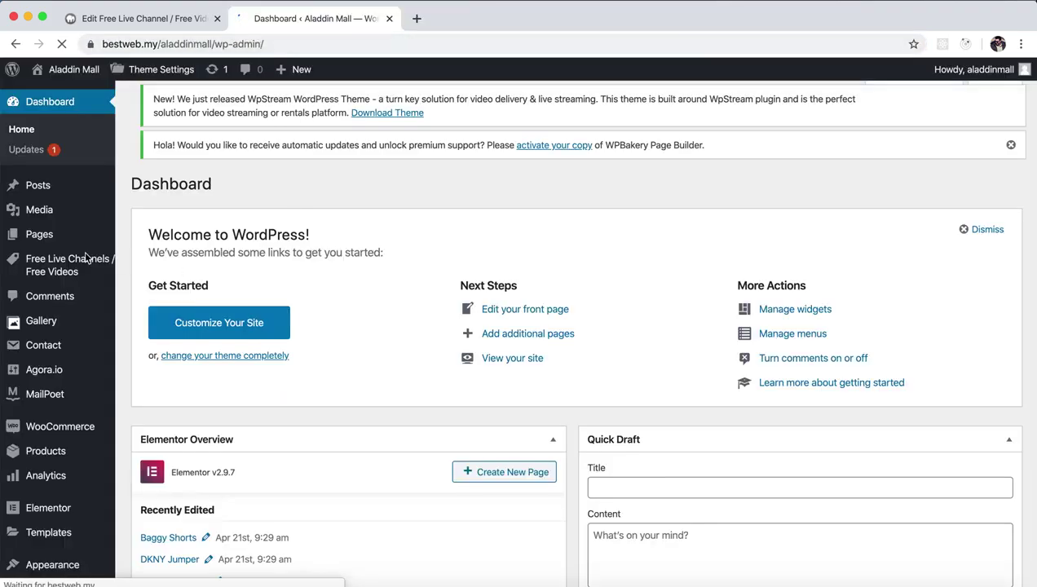
# - Open First Live from the live channels list, turn on recording, and start broadcasting to the channel
pyautogui.moveTo(57, 267)
pyautogui.click(148, 267)
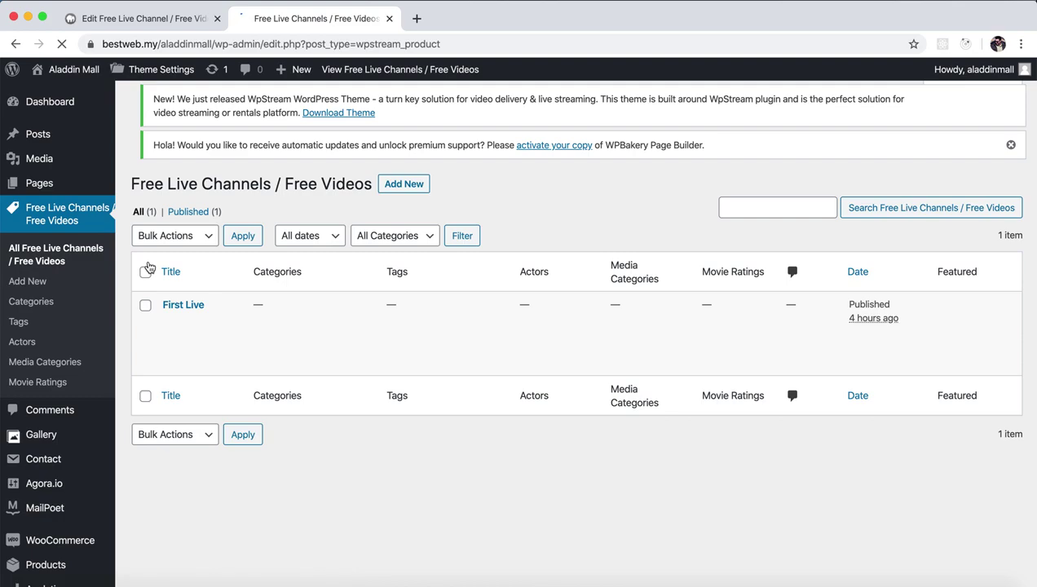
pyautogui.click(170, 342)
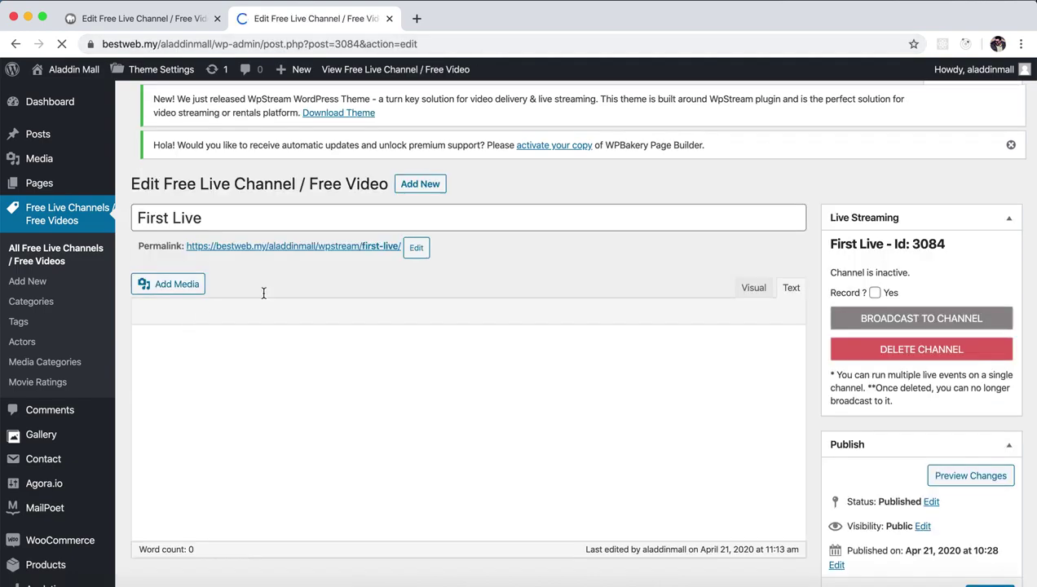
pyautogui.click(874, 293)
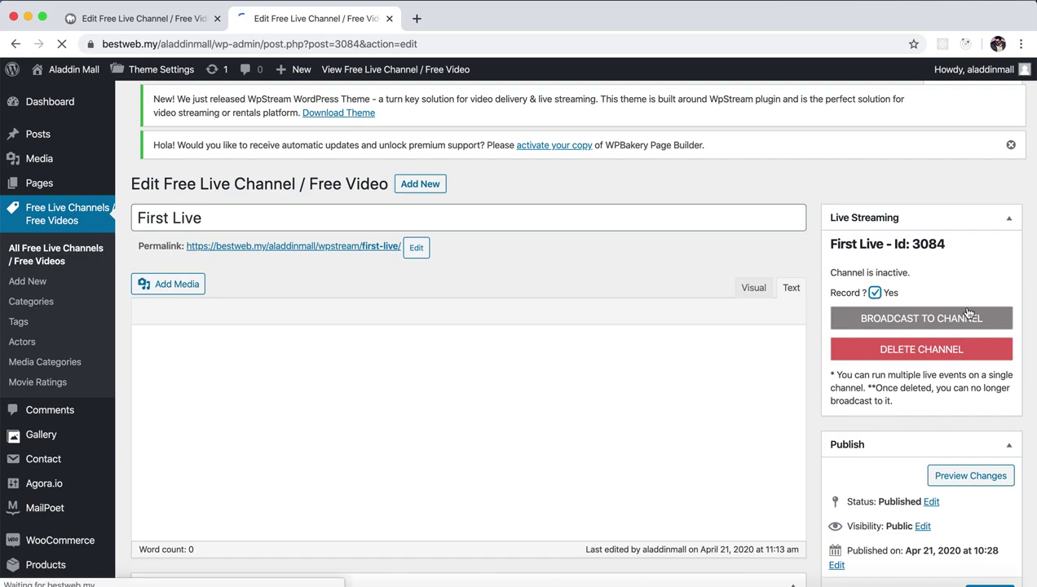
pyautogui.click(928, 323)
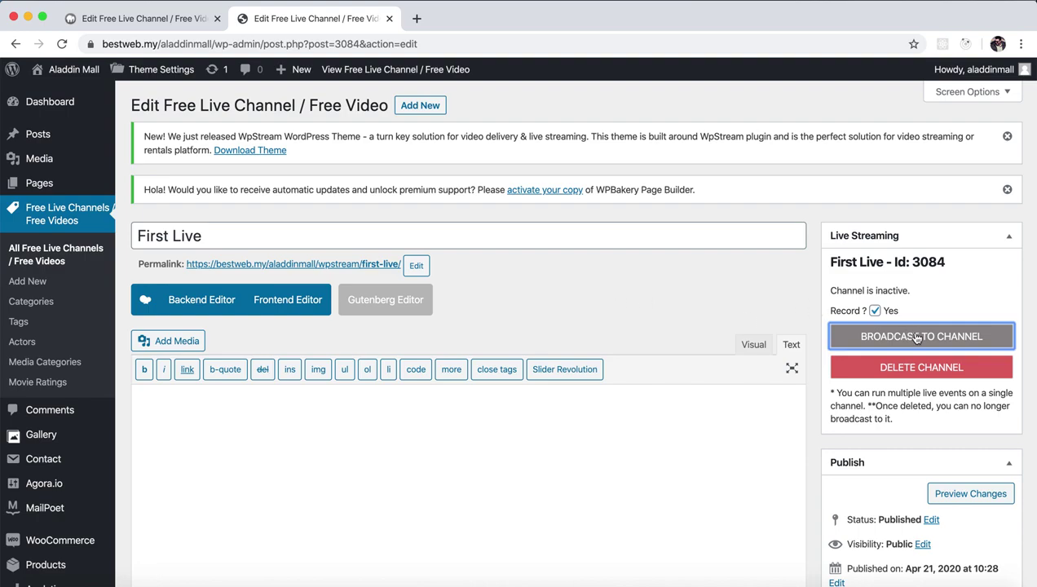
pyautogui.click(923, 337)
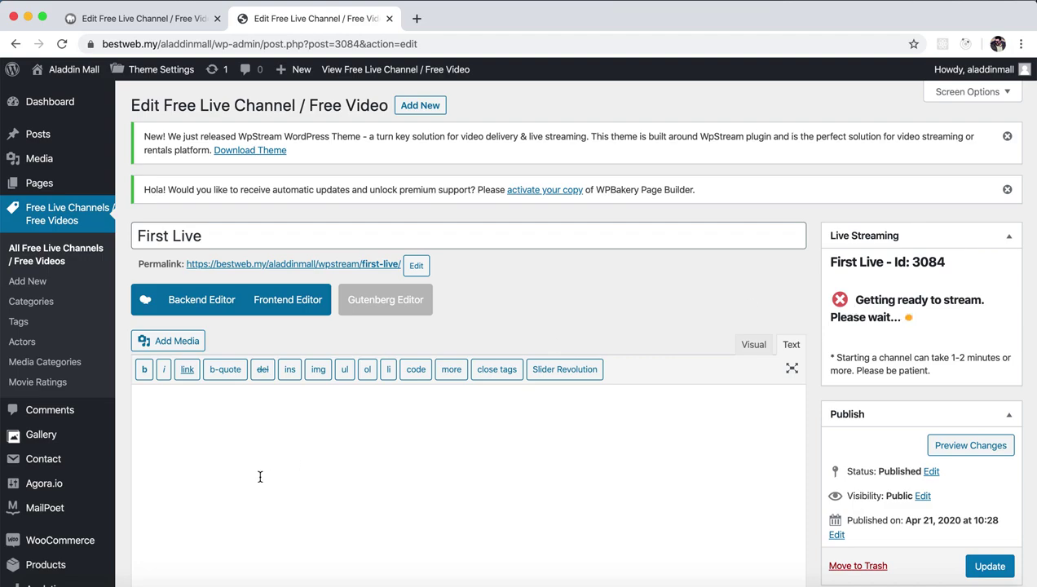
# - Bring OBS forward, stop its live stream, and close the OBS window
pyautogui.click(958, 574)
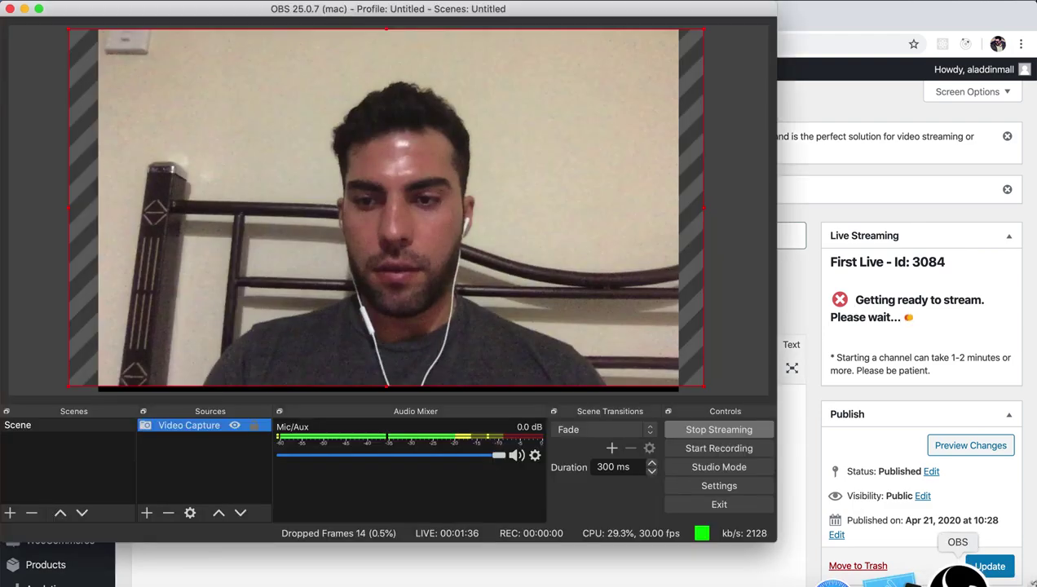
pyautogui.click(714, 432)
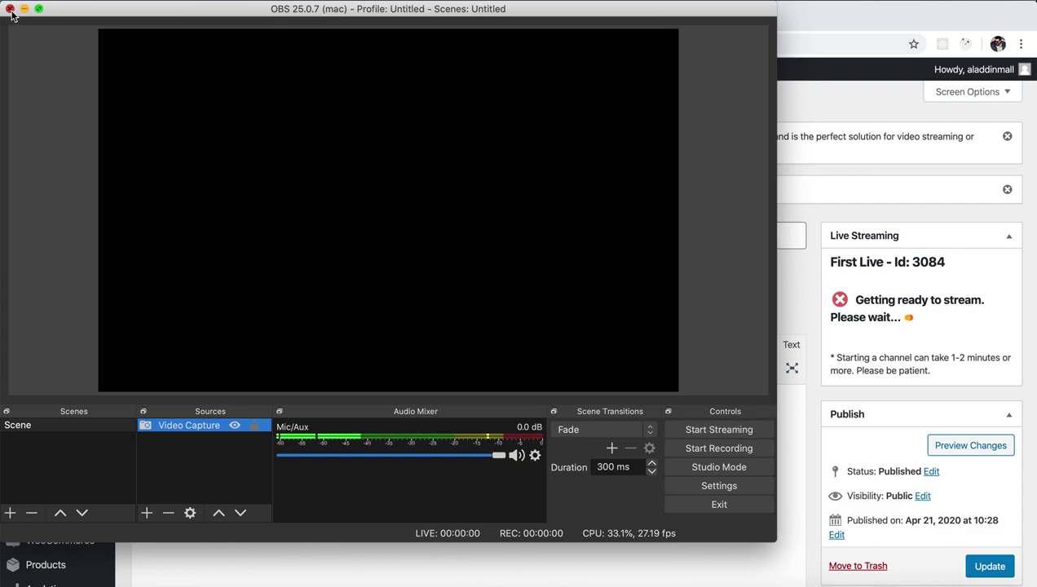
pyautogui.click(10, 9)
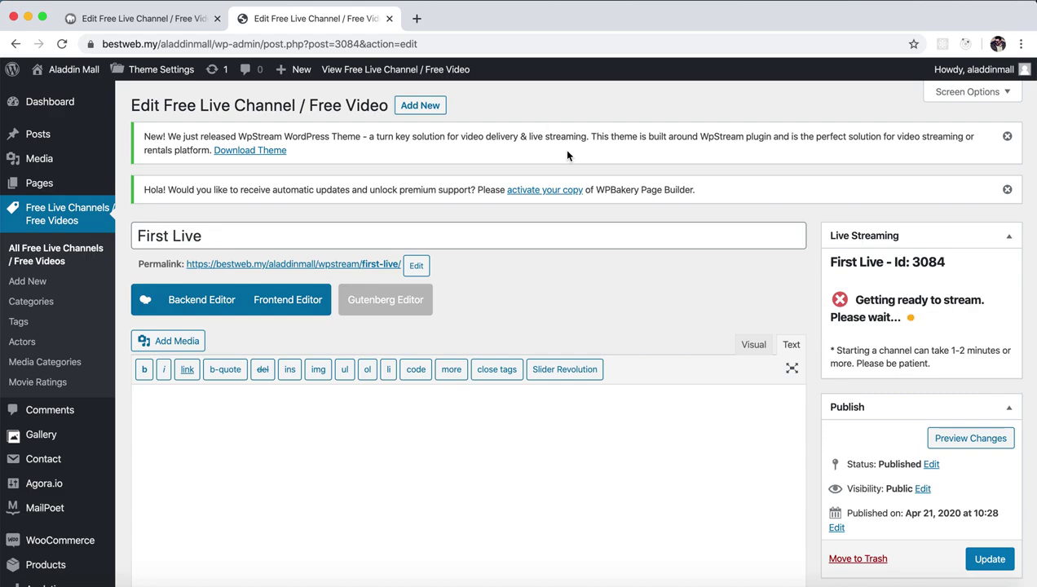
# - Switch from the localhost tab back to the bestweb.my First Live editor and scroll through it
pyautogui.click(138, 20)
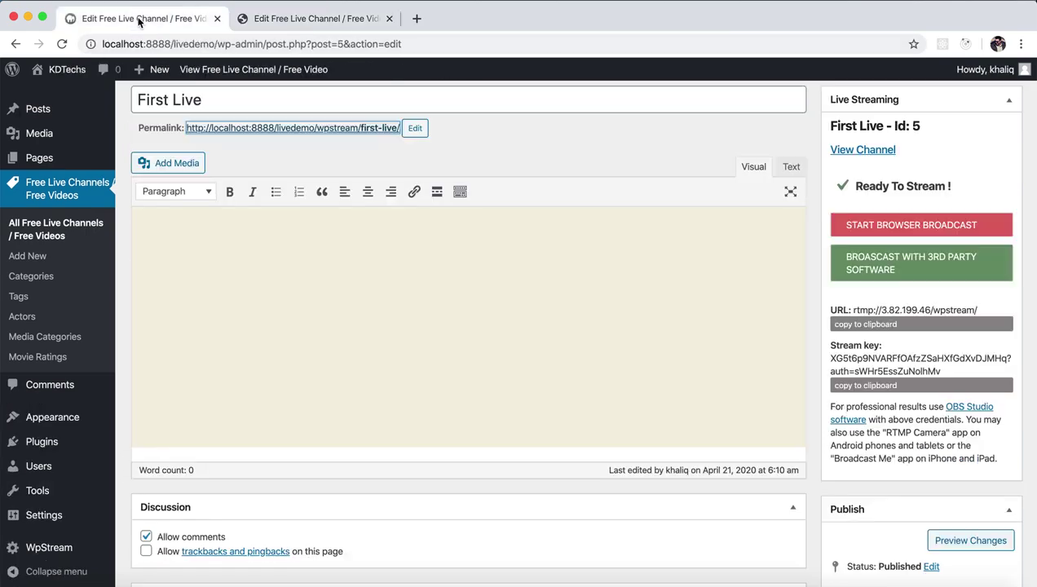
pyautogui.click(297, 20)
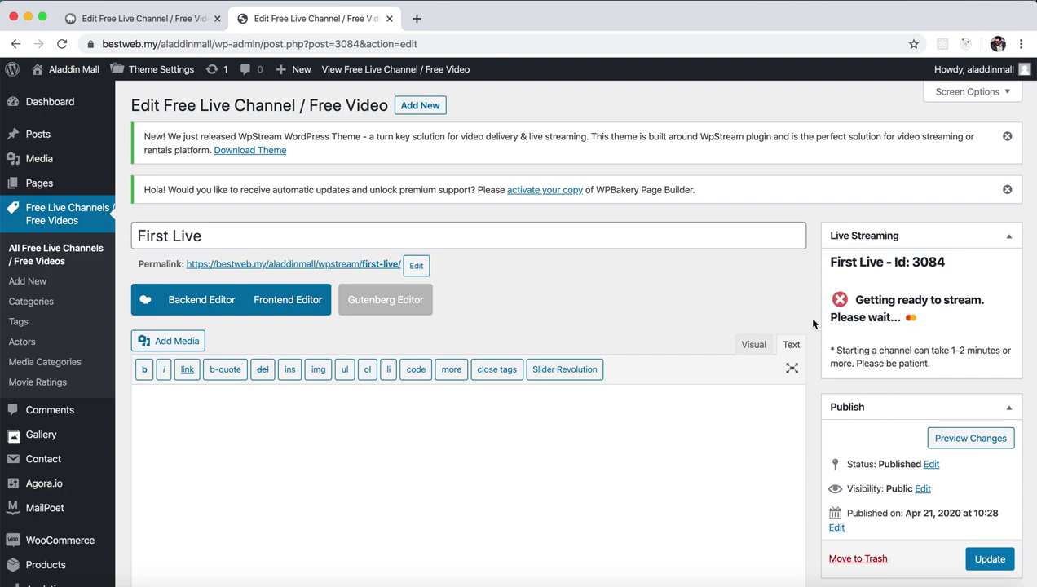
pyautogui.scroll(-10, 799, 330)
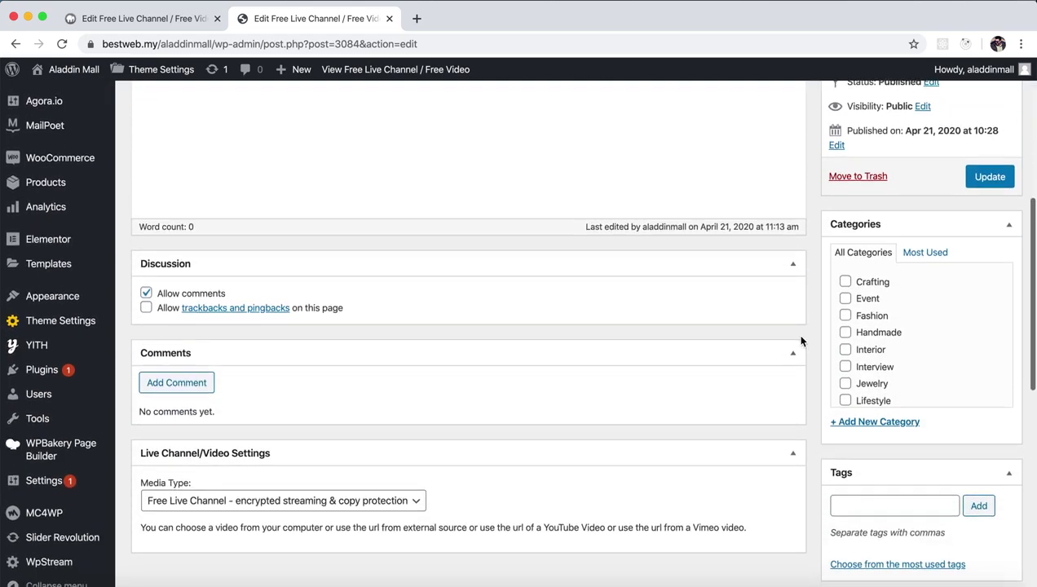
pyautogui.scroll(-1, 800, 340)
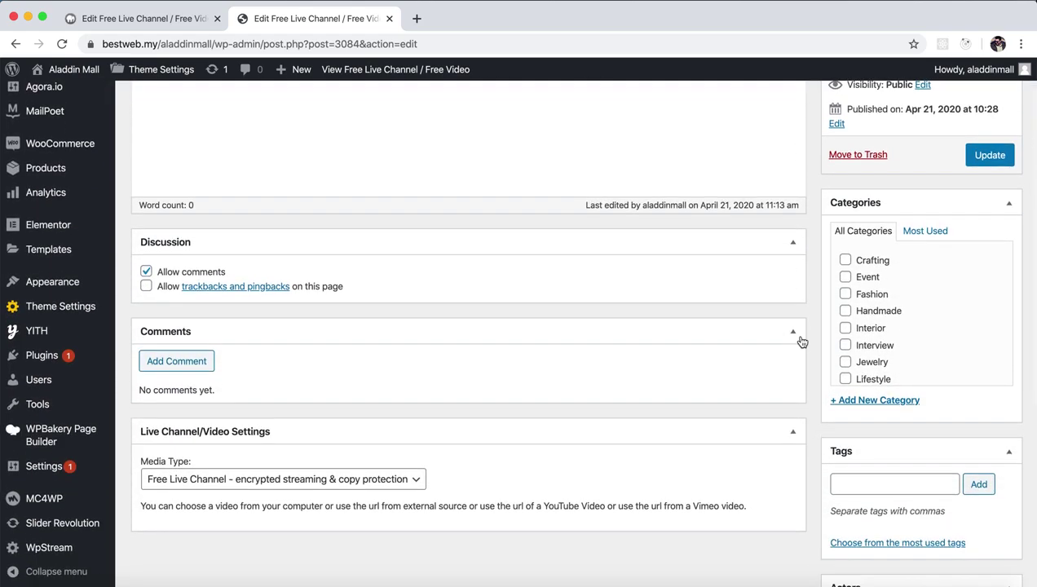
pyautogui.scroll(-5, 801, 342)
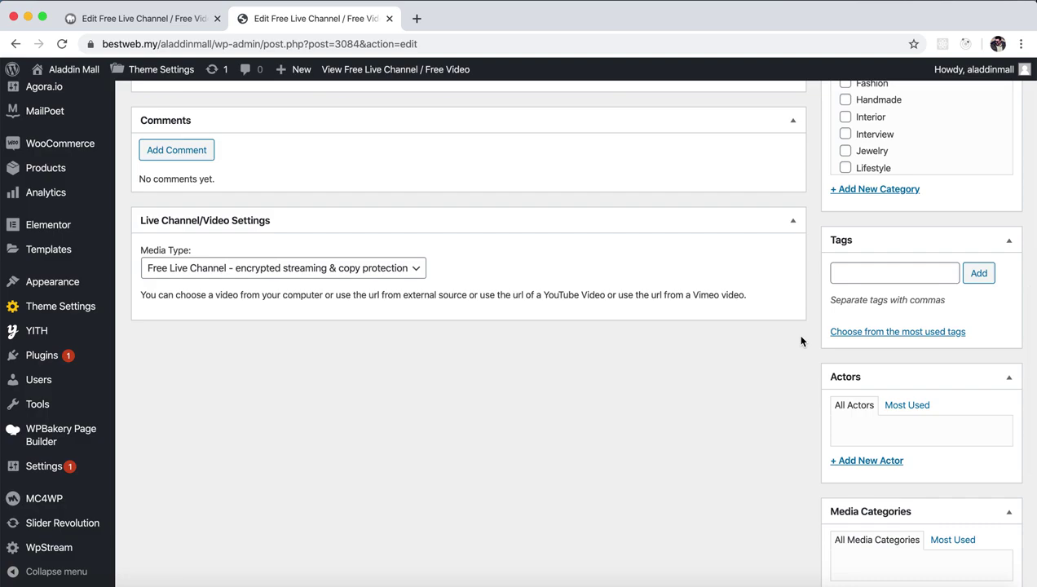
pyautogui.scroll(15, 801, 341)
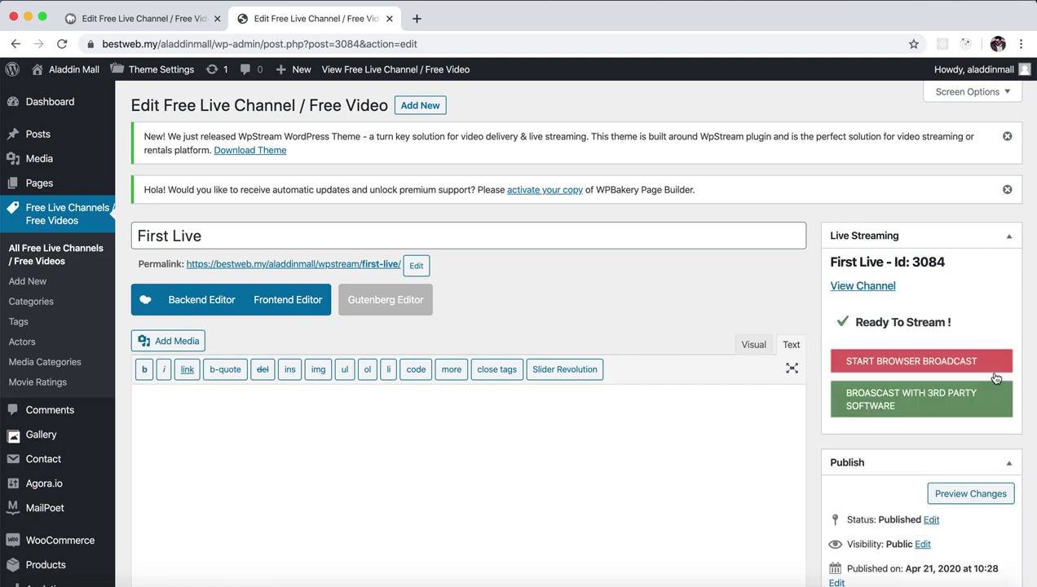
# - Launch First Live's browser webcam broadcaster and allow camera and microphone access
pyautogui.click(946, 368)
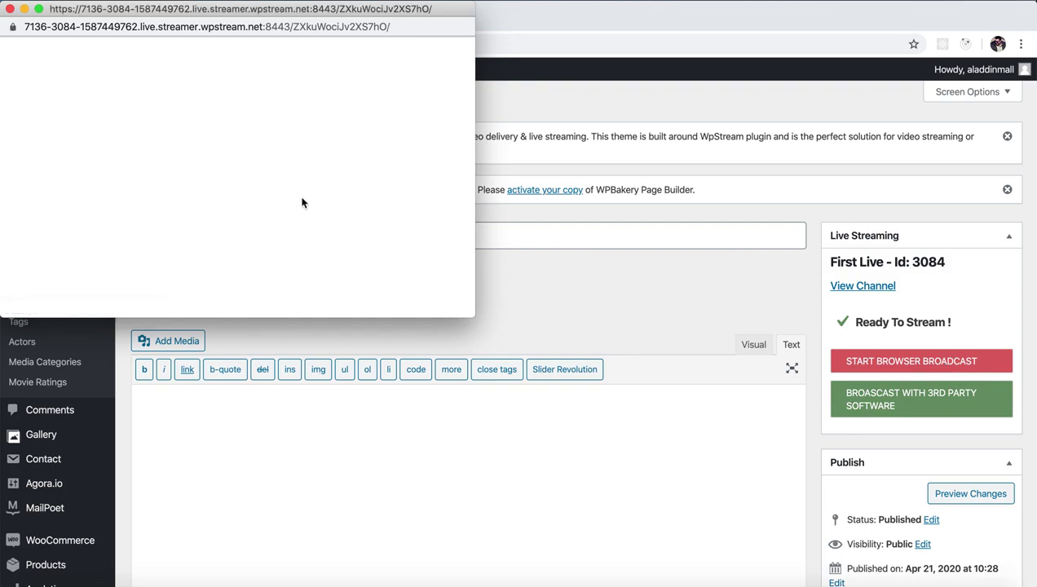
pyautogui.moveTo(268, 11); pyautogui.dragTo(364, 102)
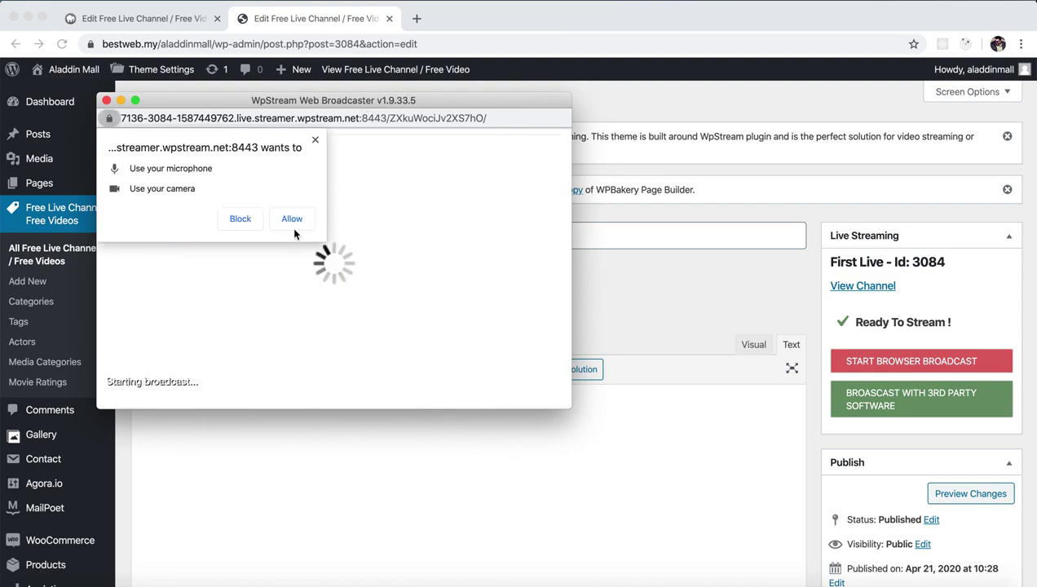
pyautogui.click(292, 220)
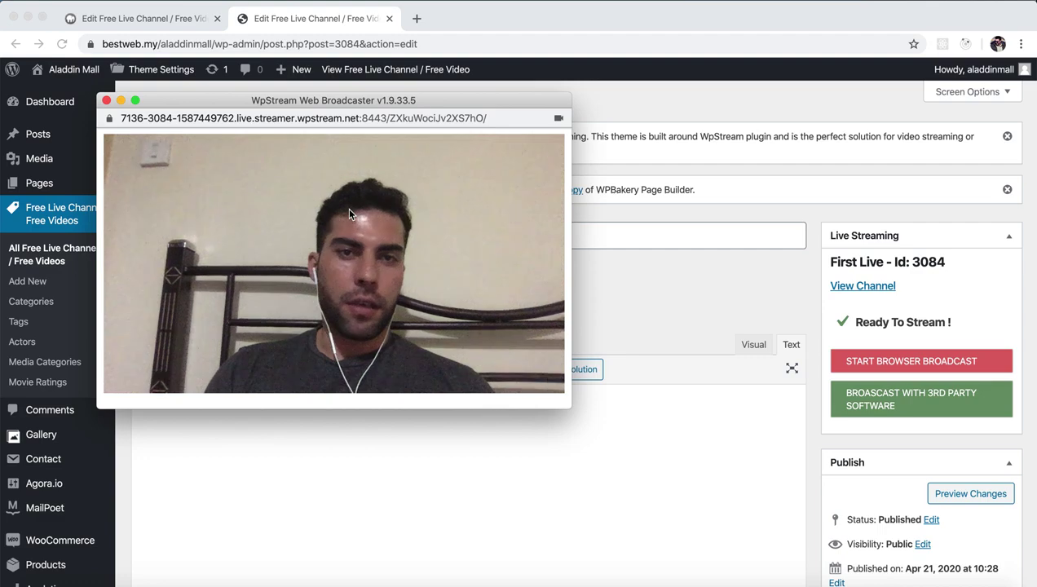
pyautogui.click(336, 22)
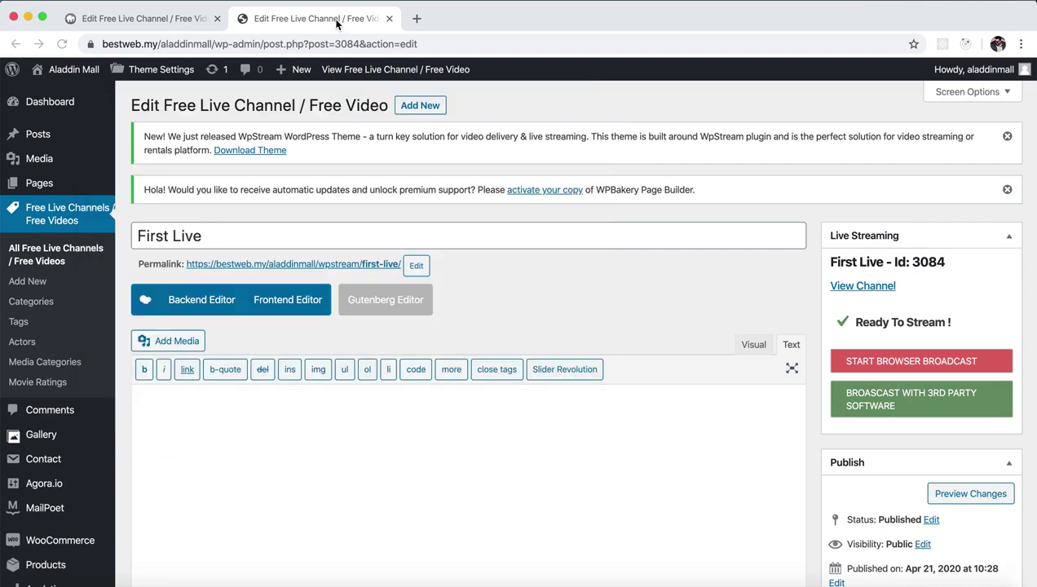
# - Open the First Live permalink in a new tab and bring the broadcaster window forward
pyautogui.keyDown('super'); pyautogui.click(364, 265); pyautogui.keyUp('super')
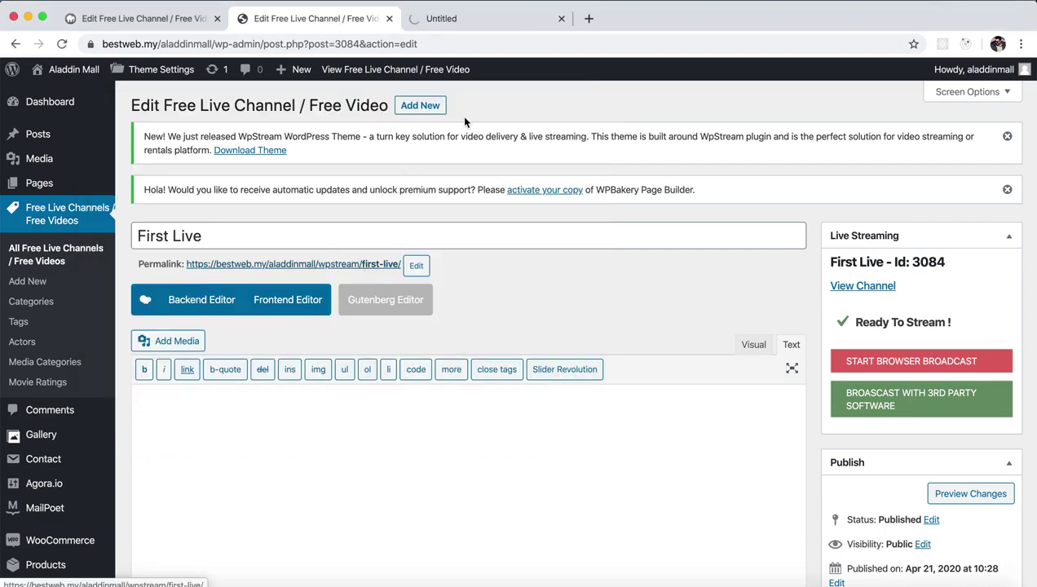
pyautogui.click(480, 27)
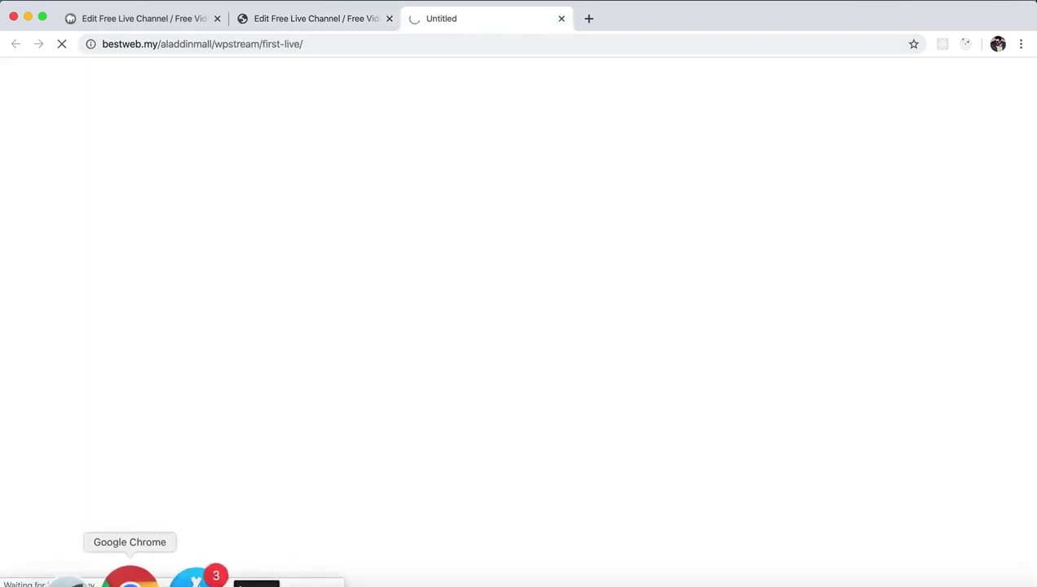
pyautogui.rightClick(136, 580)
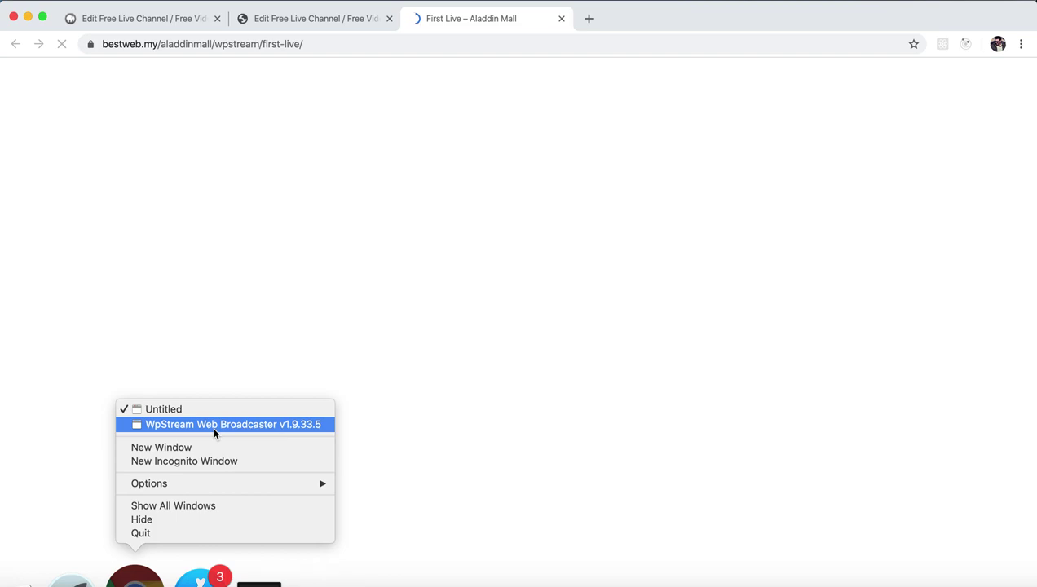
pyautogui.click(212, 425)
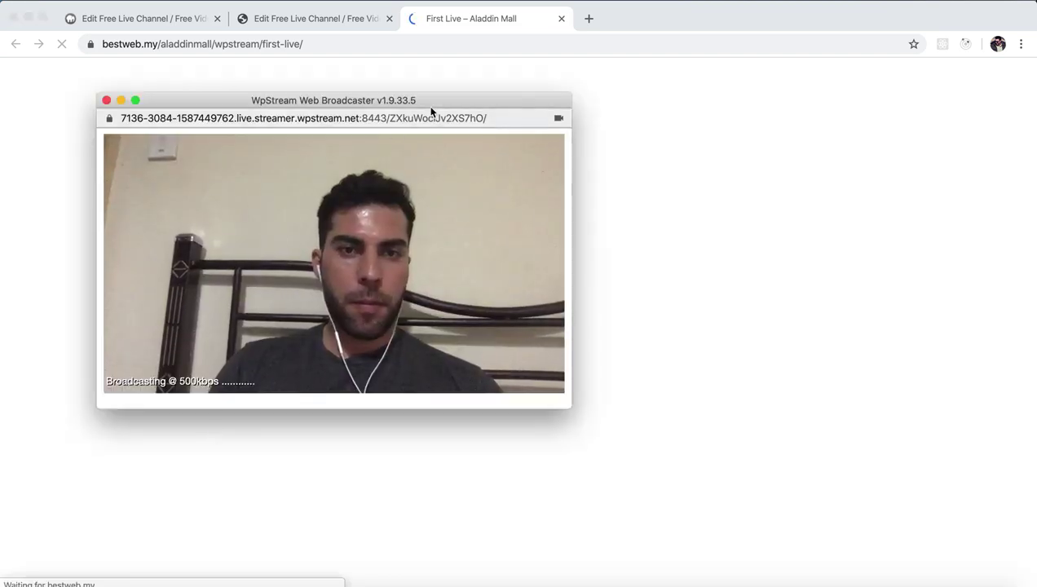
# - Watch the webcam stream play live on the channel page, then close the broadcaster window
pyautogui.moveTo(425, 102); pyautogui.dragTo(273, 14)
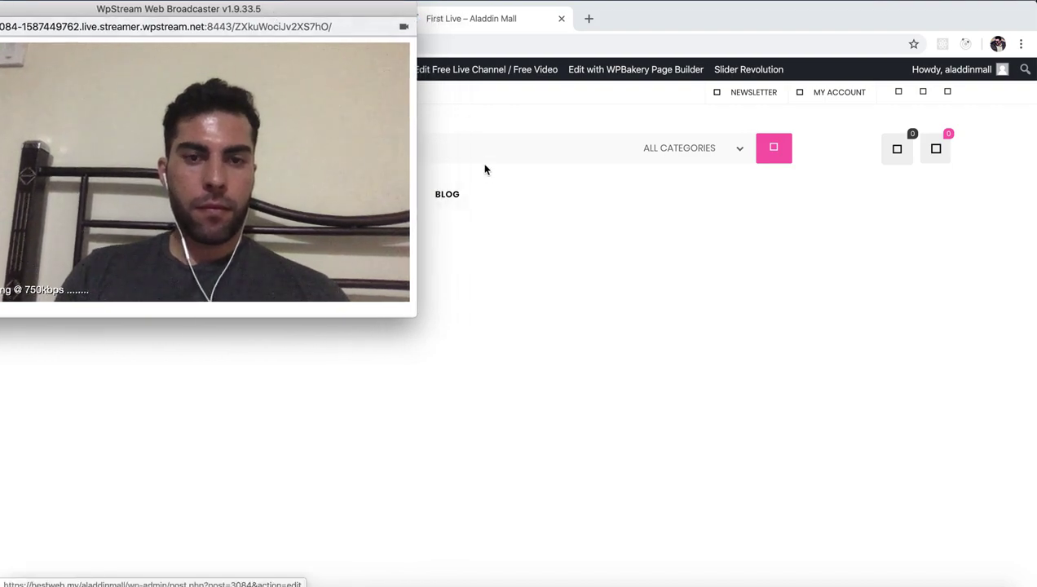
pyautogui.scroll(-2, 573, 240)
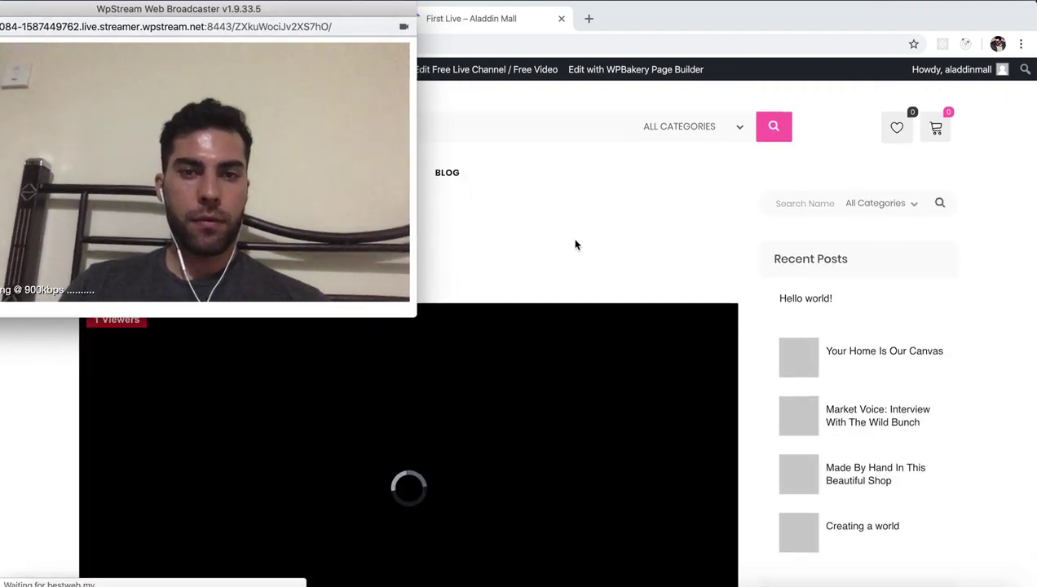
pyautogui.scroll(-2, 574, 244)
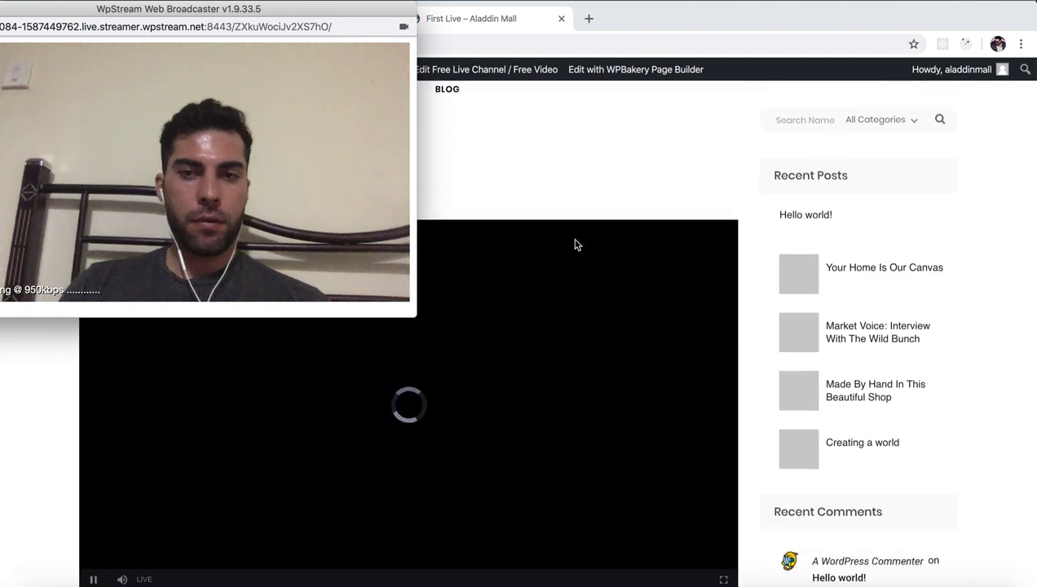
pyautogui.scroll(3, 574, 244)
pyautogui.scroll(-2, 574, 244)
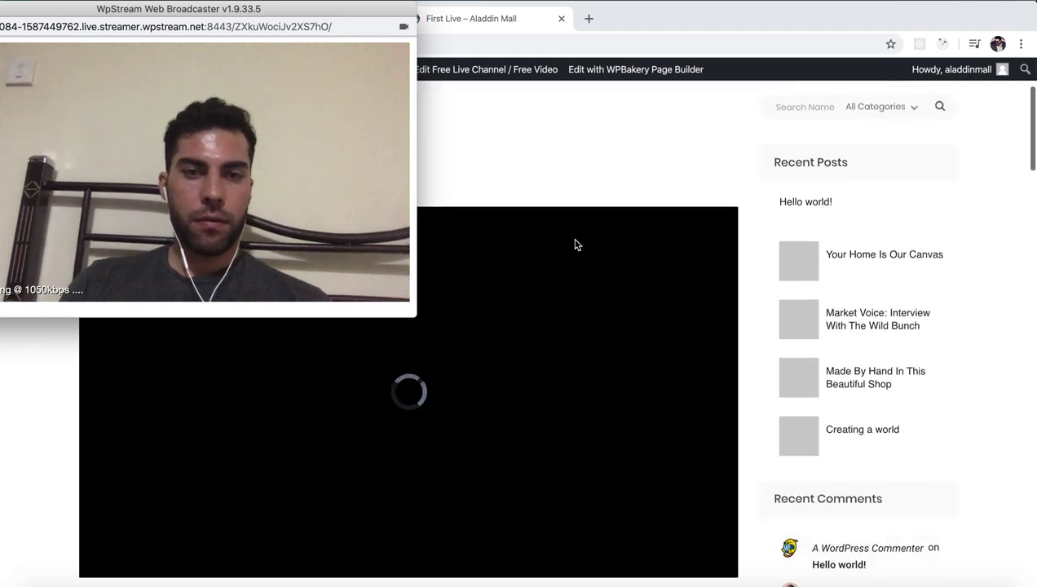
pyautogui.moveTo(262, 10); pyautogui.dragTo(894, 4)
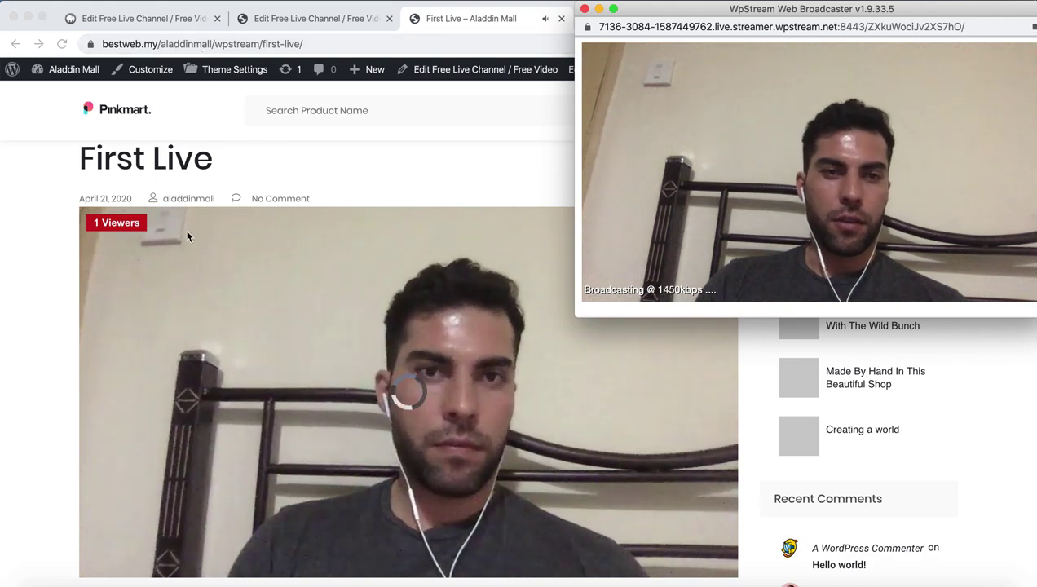
pyautogui.scroll(-1, 332, 385)
pyautogui.scroll(-2, 333, 384)
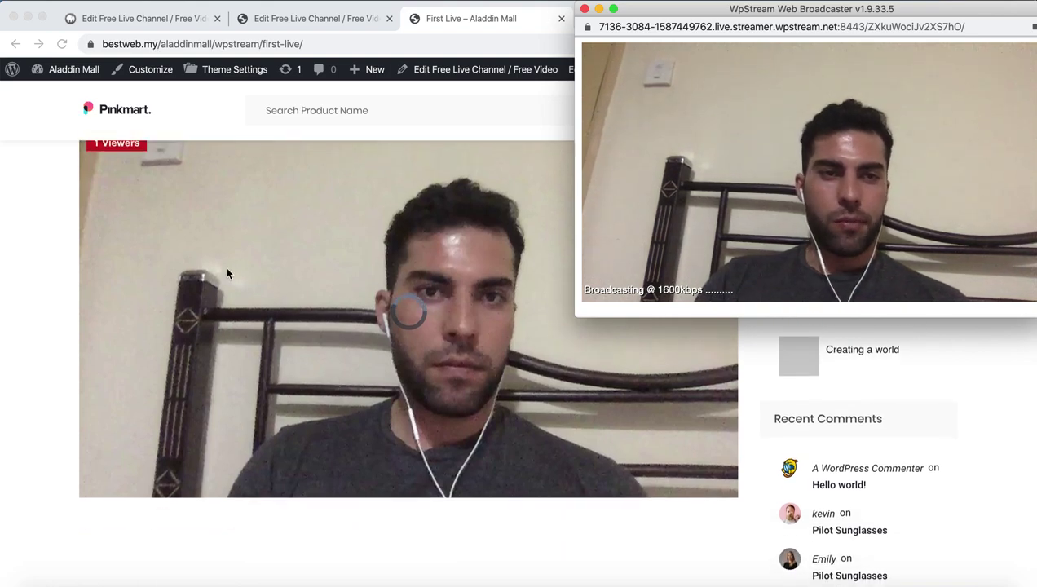
pyautogui.scroll(2, 225, 266)
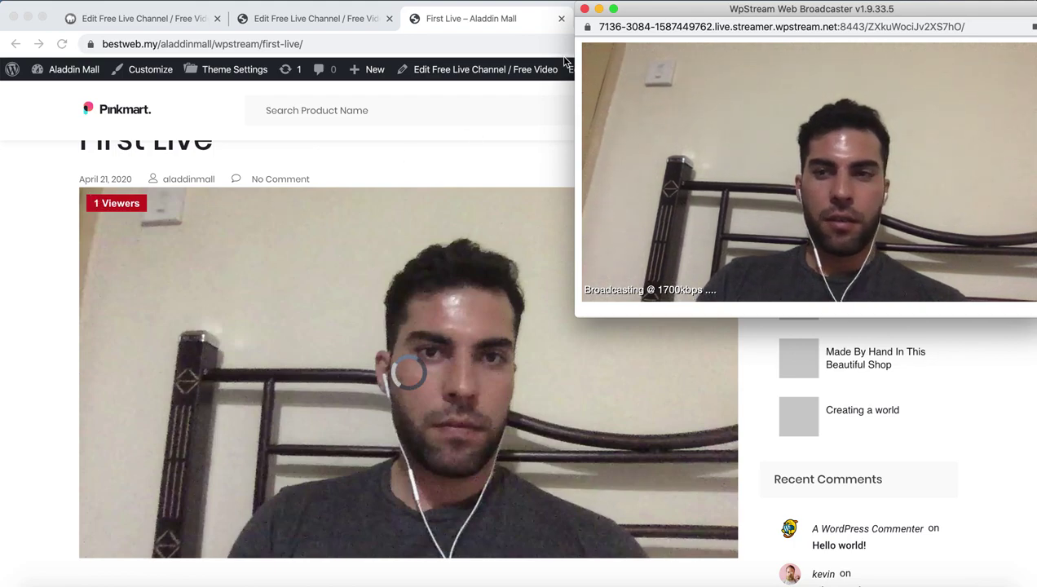
pyautogui.click(585, 10)
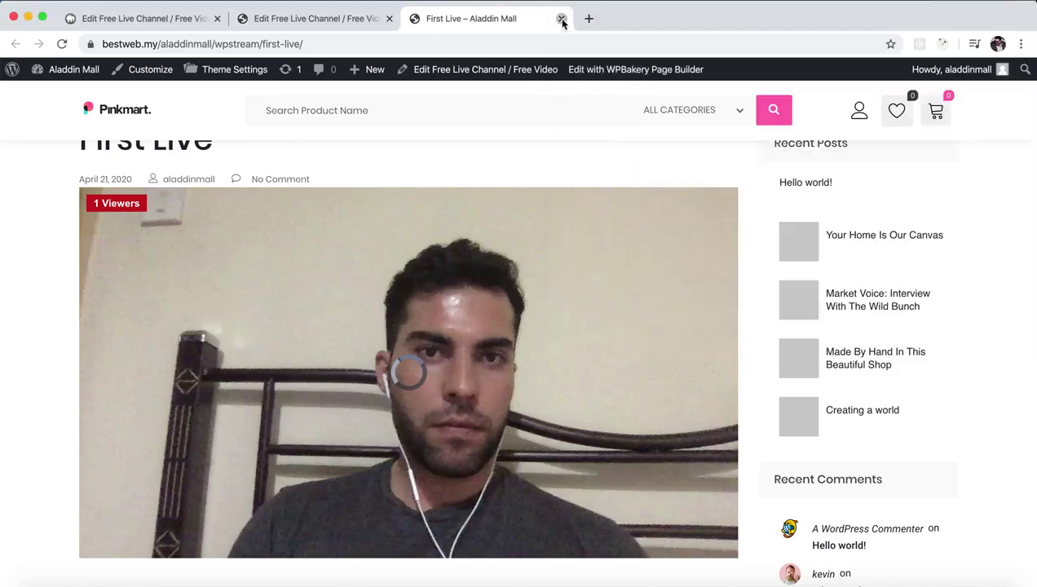
# - Close the public page tab and reveal the channel's RTMP URL and stream key
pyautogui.click(561, 18)
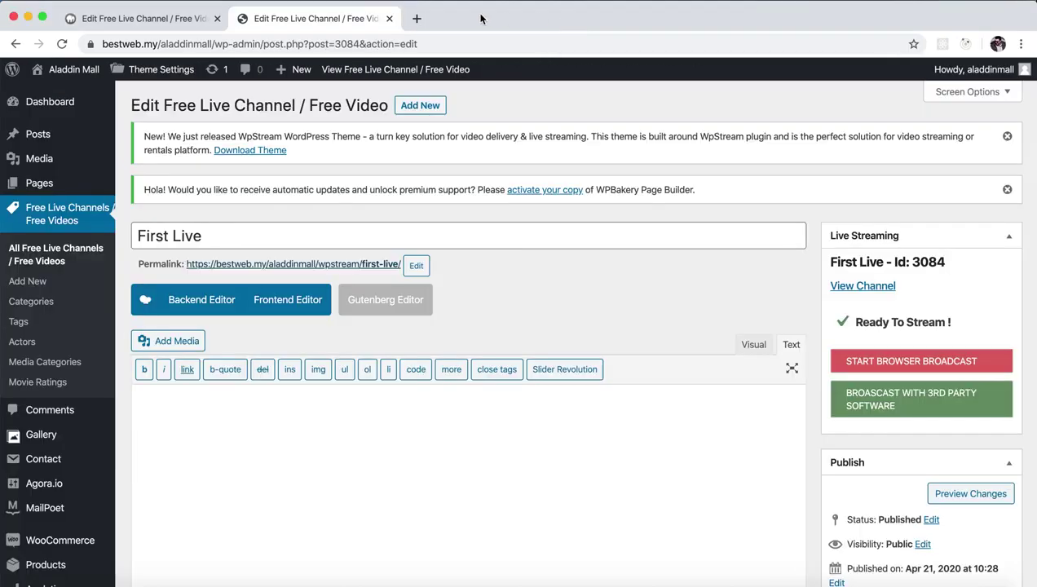
pyautogui.click(871, 405)
pyautogui.scroll(-2, 924, 421)
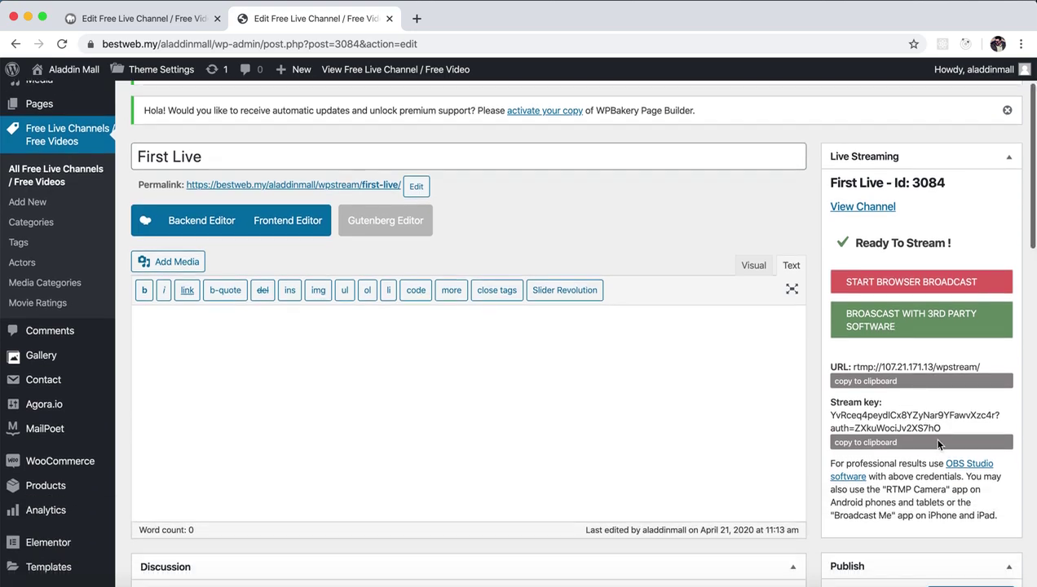
# - Launch OBS Studio from the Dock
pyautogui.moveTo(33, 580)
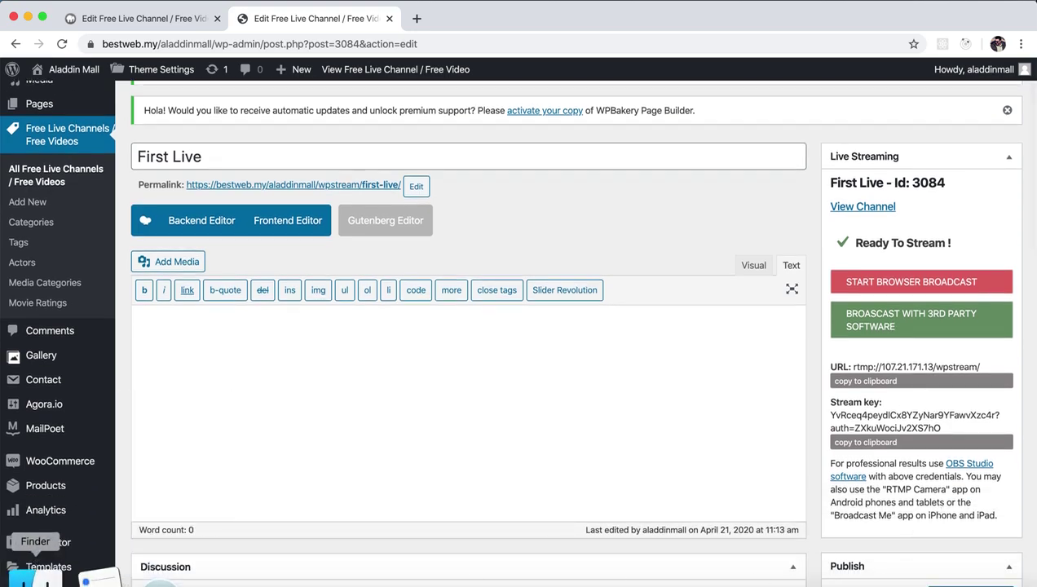
pyautogui.click(94, 579)
pyautogui.click(145, 399)
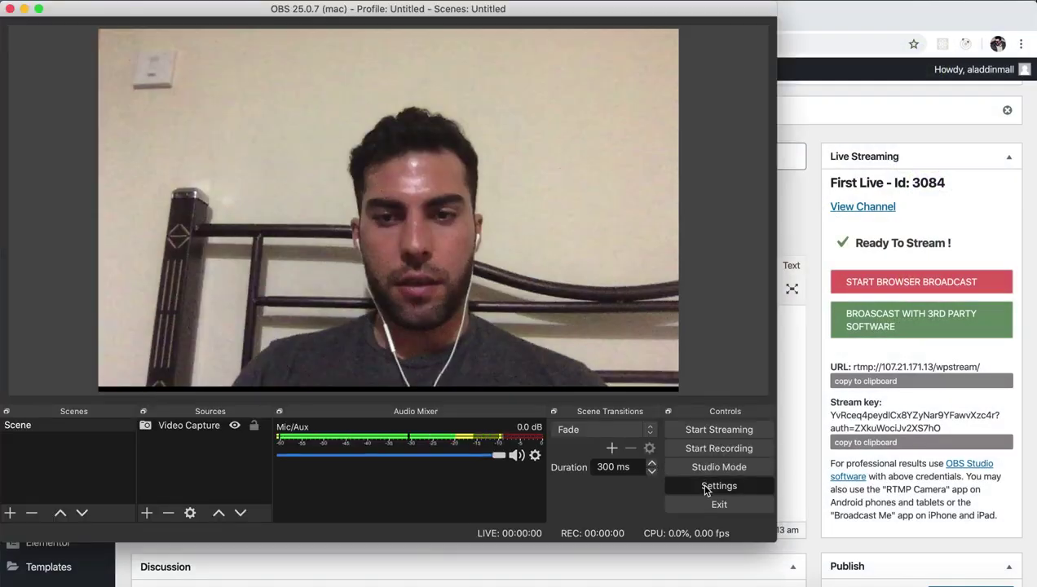
# - In OBS Stream settings, keep service Custom and set the server to rtmp://107.21.171.13/wpstream/
pyautogui.click(711, 485)
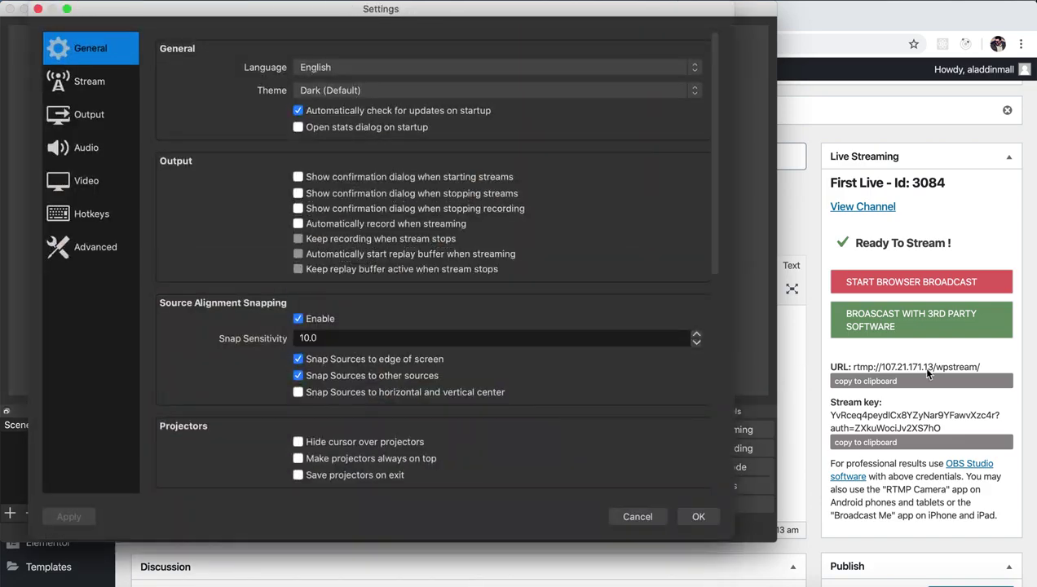
pyautogui.click(874, 378)
pyautogui.moveTo(351, 580)
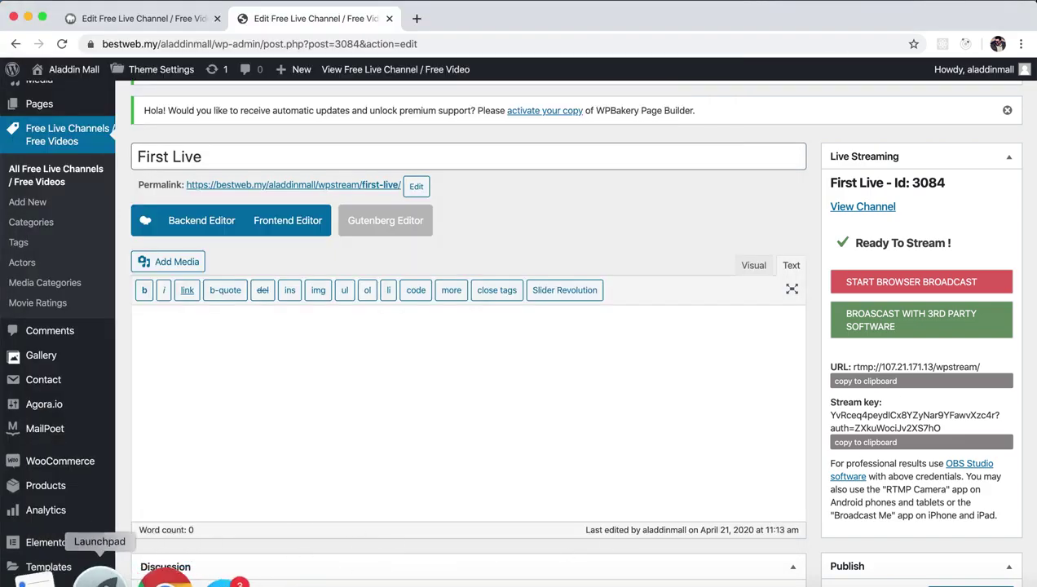
pyautogui.click(945, 575)
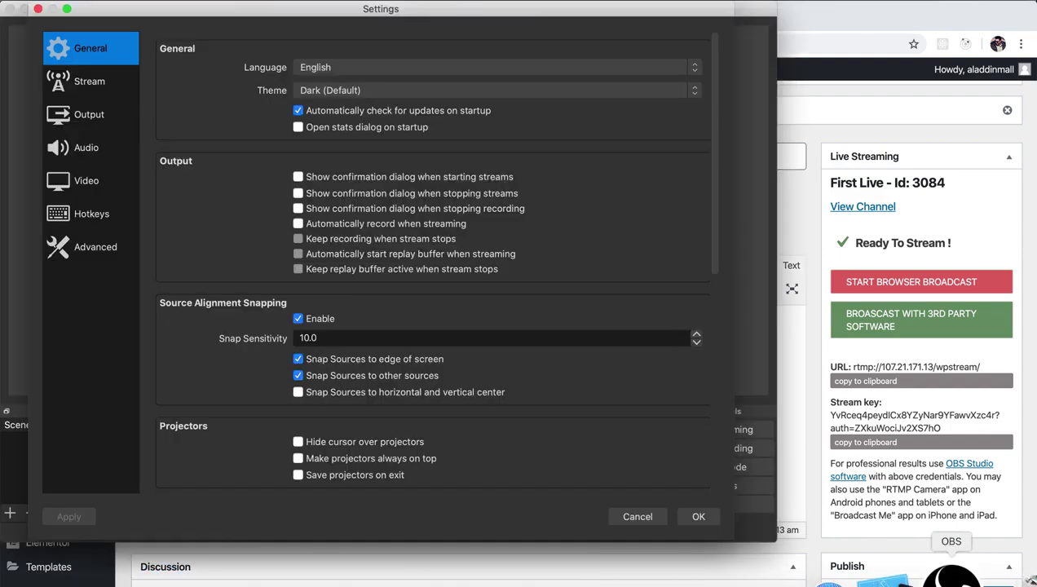
pyautogui.click(75, 85)
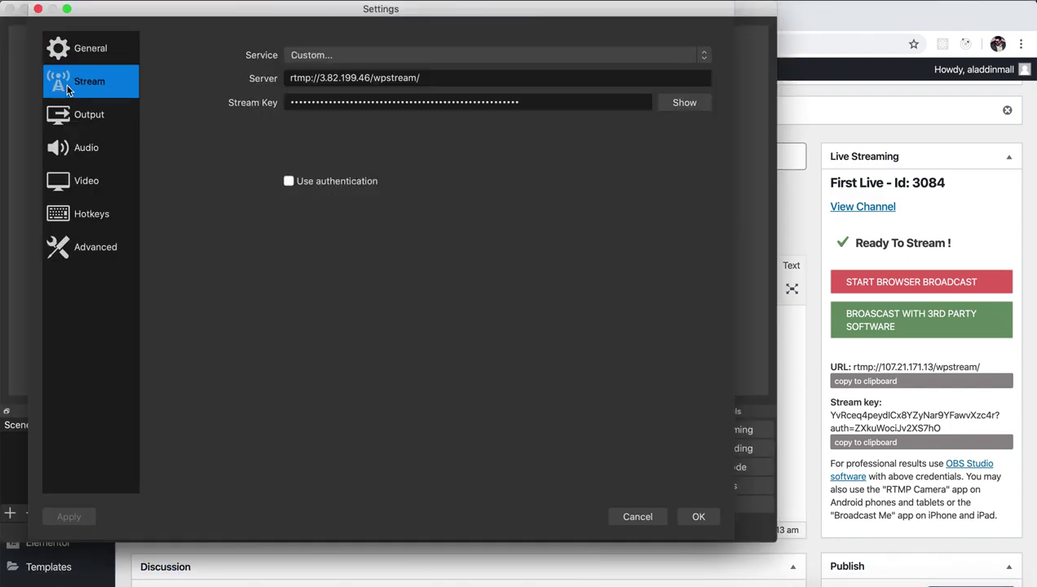
pyautogui.click(343, 55)
pyautogui.click(344, 58)
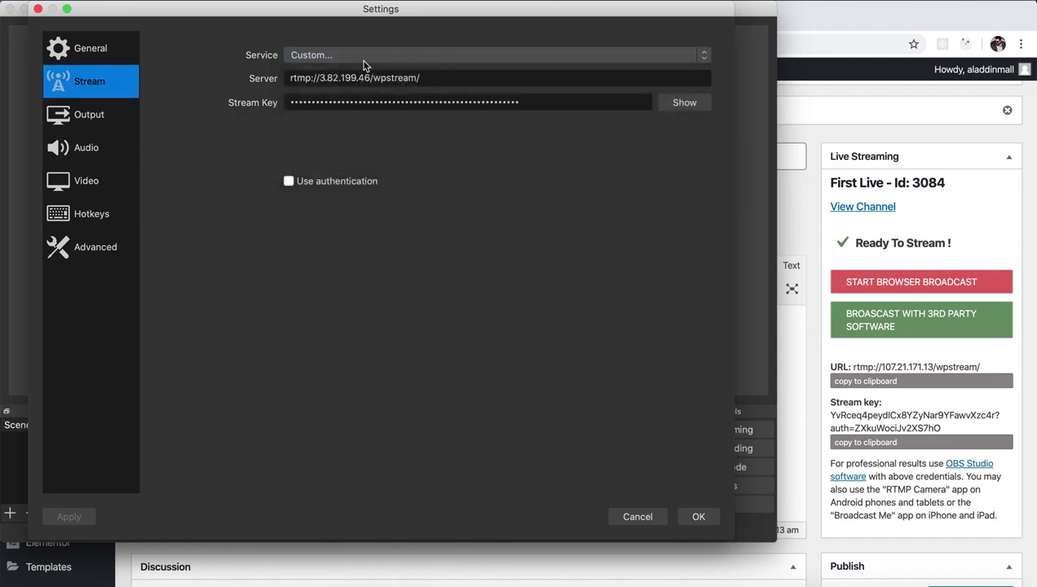
pyautogui.moveTo(437, 79); pyautogui.dragTo(221, 76)
pyautogui.write('rtmp://107.21.171.13/wpstream/')
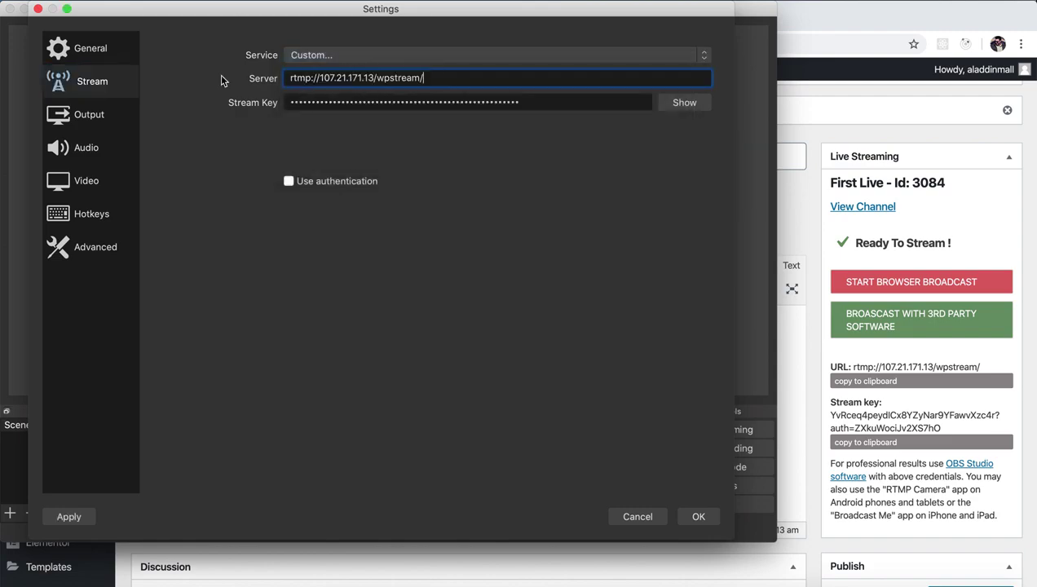
# - Copy the channel's stream key into OBS's Stream Key field and save the settings
pyautogui.click(887, 441)
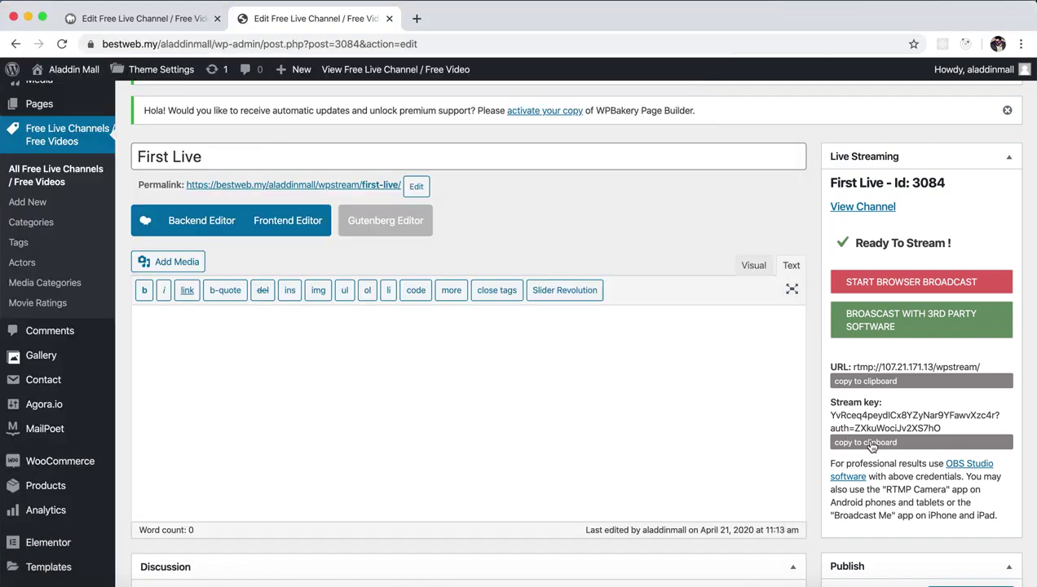
pyautogui.click(943, 577)
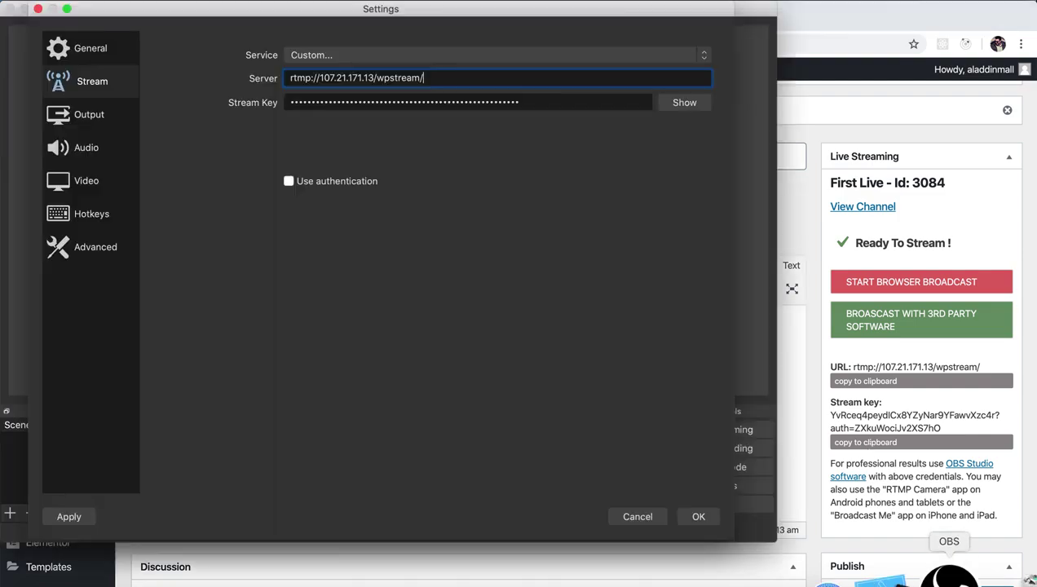
pyautogui.moveTo(529, 104); pyautogui.dragTo(232, 95)
pyautogui.press('super+v')
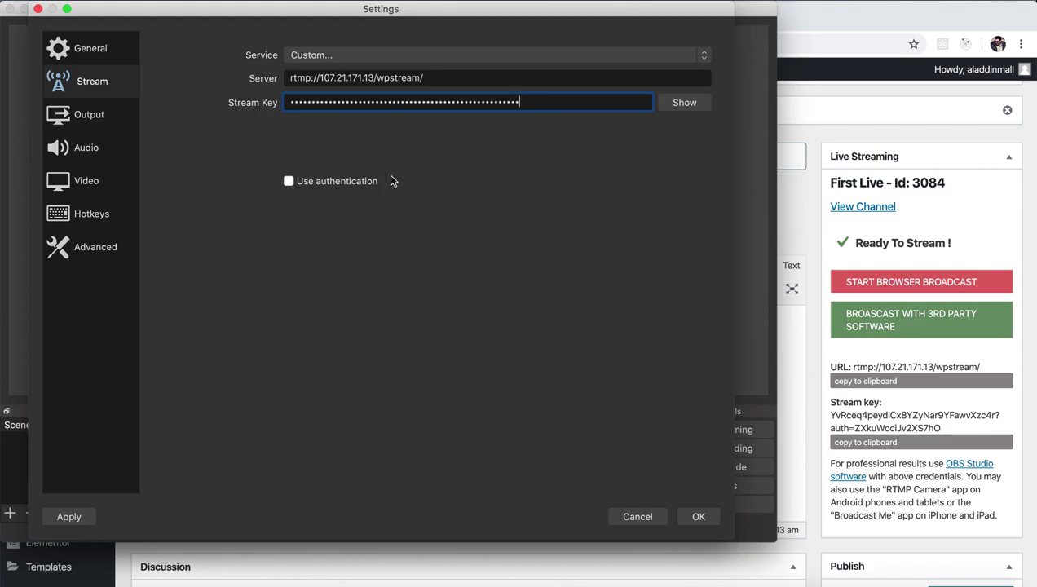
pyautogui.click(699, 515)
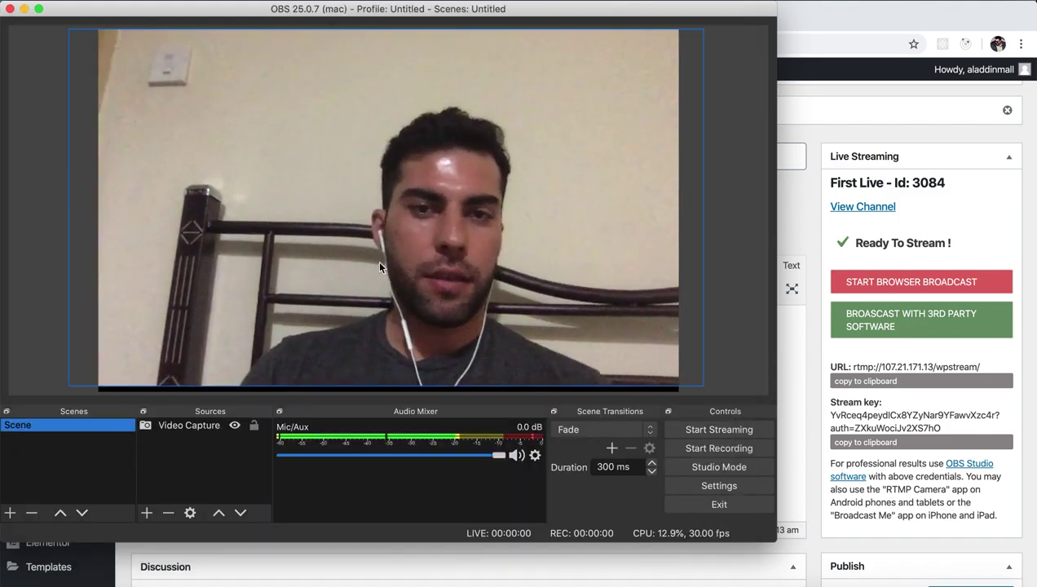
# - Start streaming from OBS, then bring the First Live edit page back to the front
pyautogui.click(700, 432)
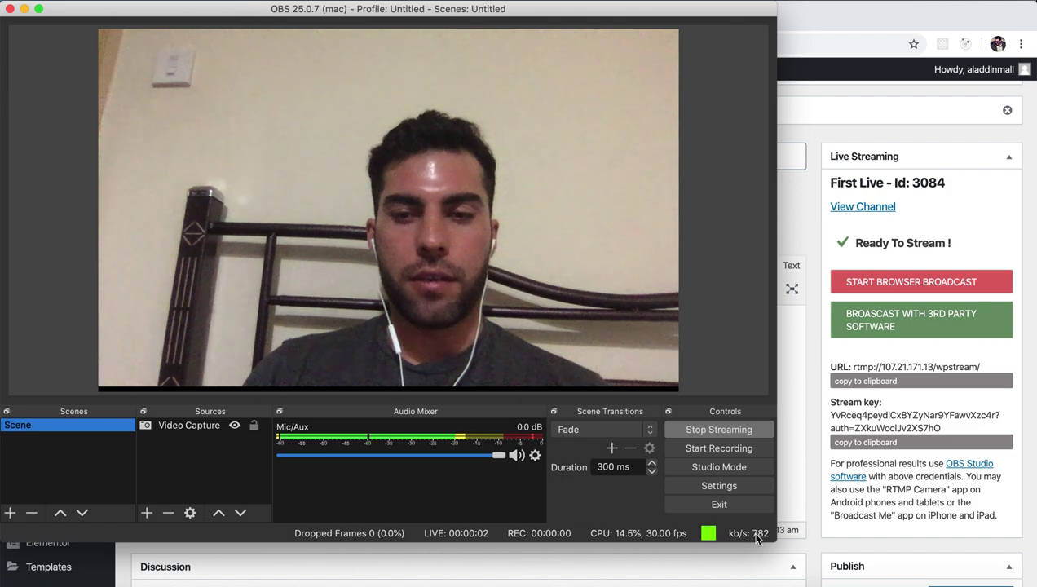
pyautogui.click(843, 28)
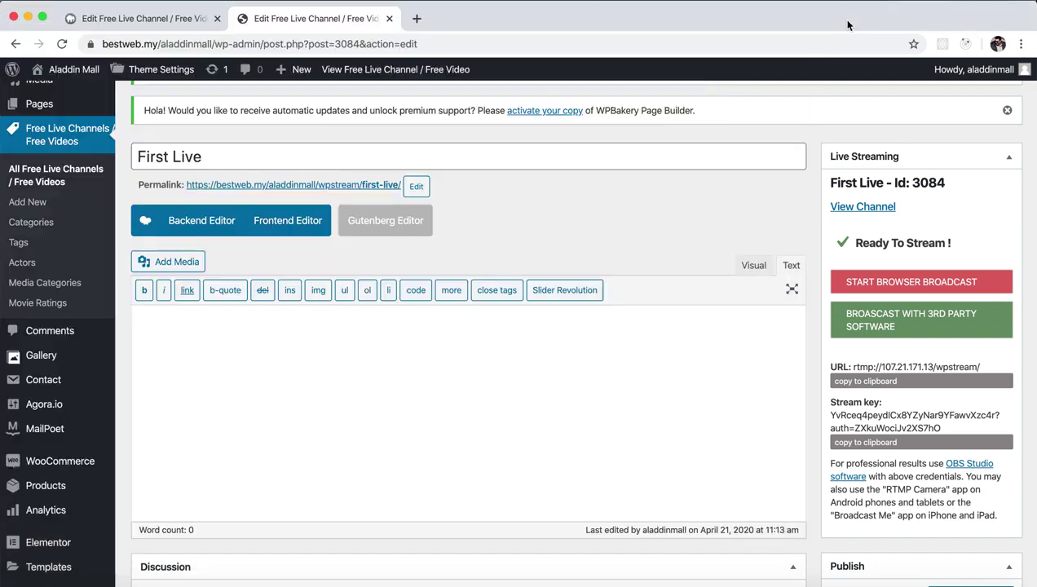
# - Open the First Live permalink in a new tab and watch the OBS stream play for 1 viewer
pyautogui.keyDown('super'); pyautogui.click(341, 186); pyautogui.keyUp('super')
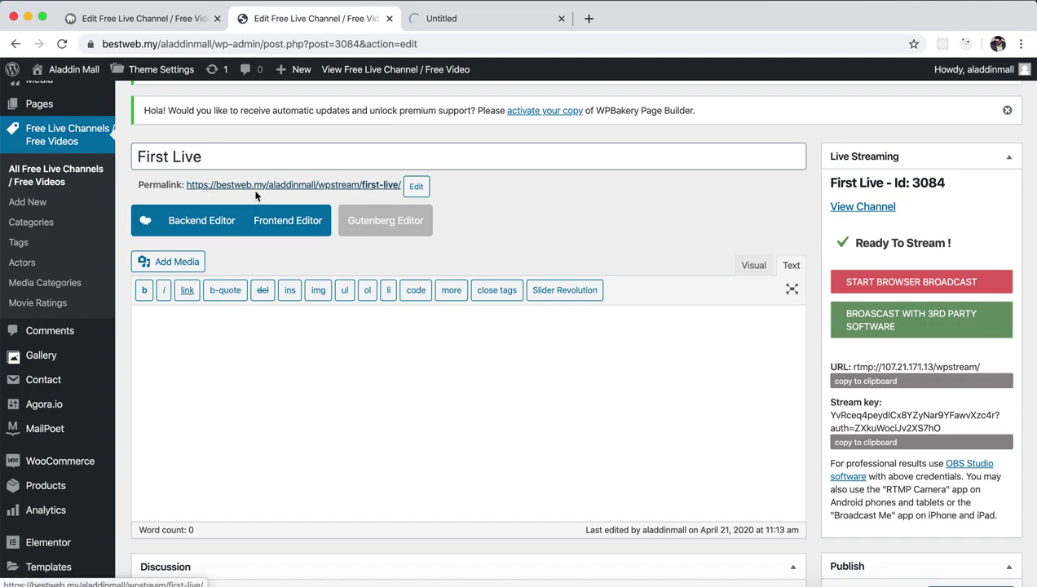
pyautogui.click(458, 21)
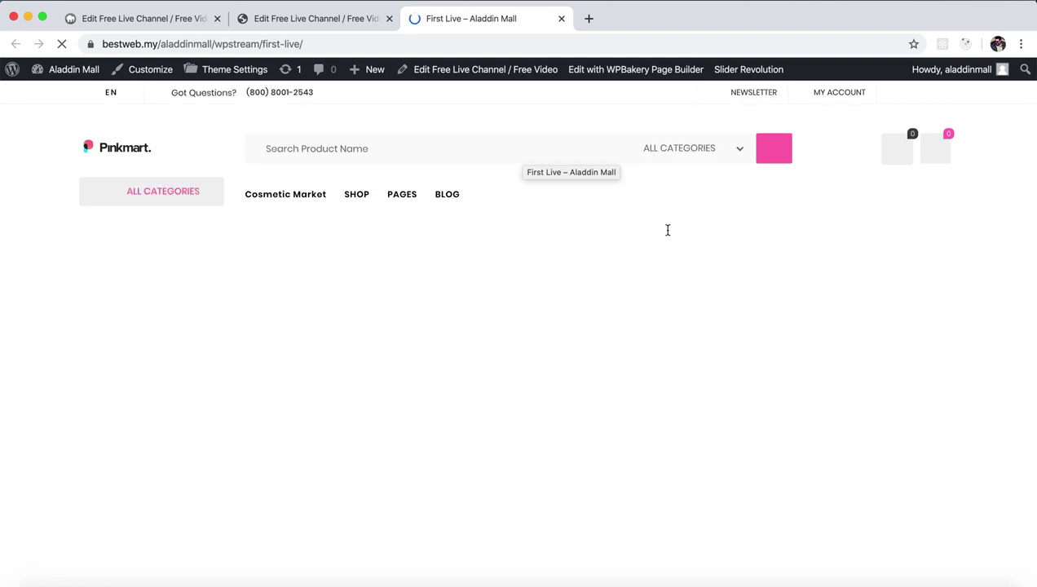
pyautogui.scroll(-1, 665, 235)
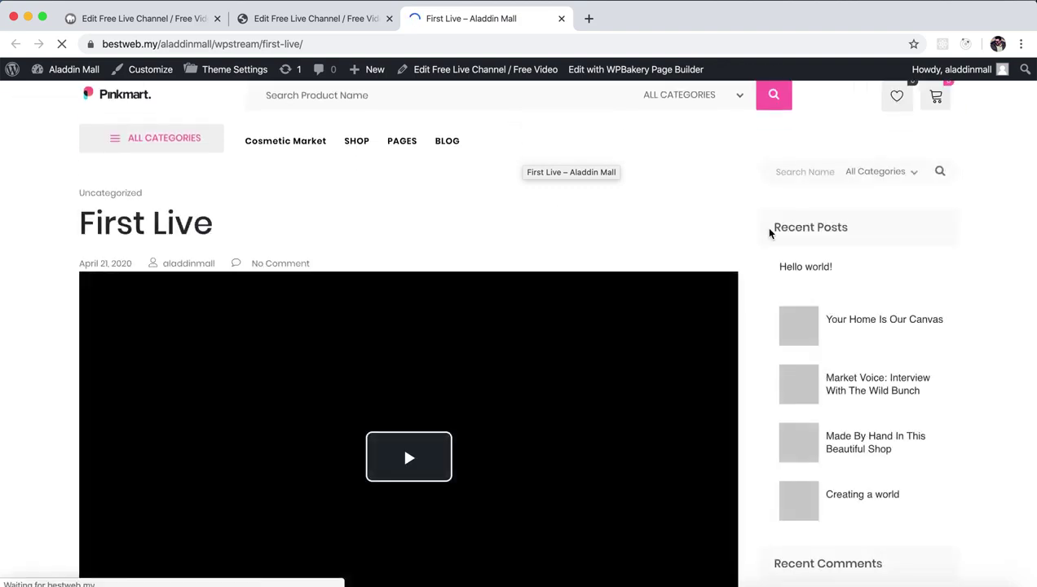
pyautogui.scroll(-2, 769, 233)
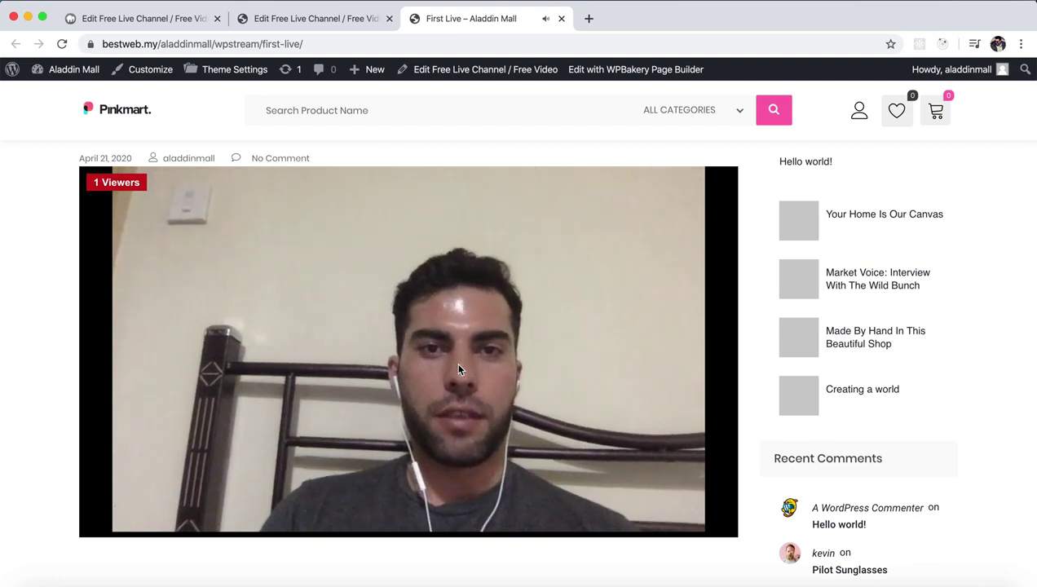
pyautogui.click(947, 574)
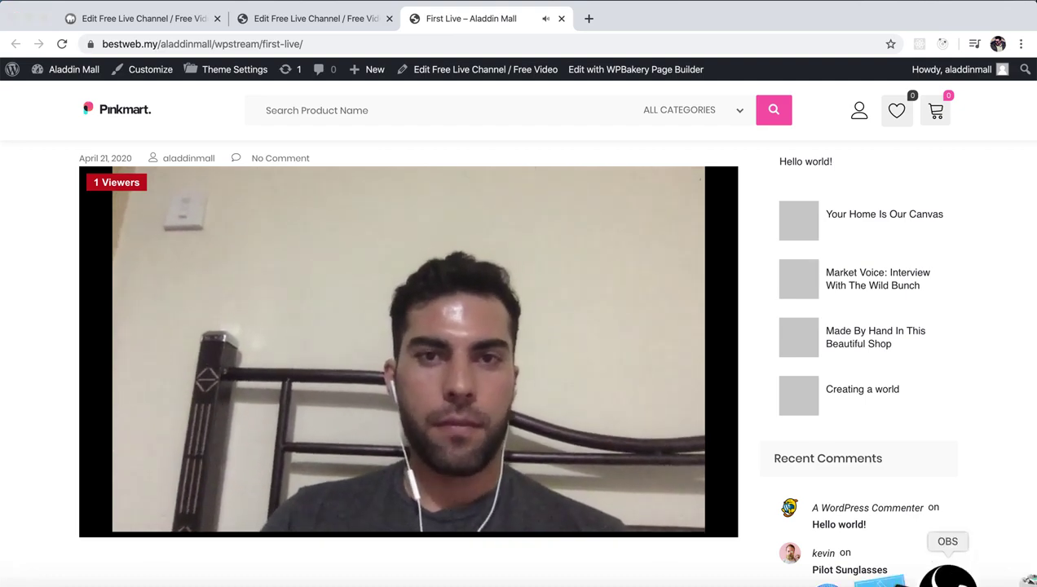
# - Stop the OBS stream and close the First Live public page tab
pyautogui.click(706, 430)
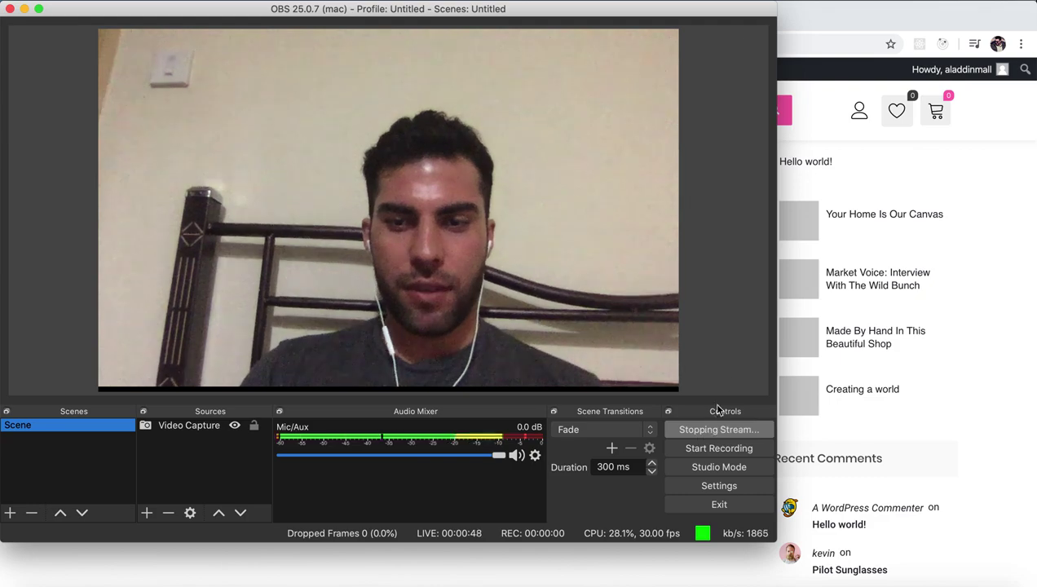
pyautogui.click(970, 135)
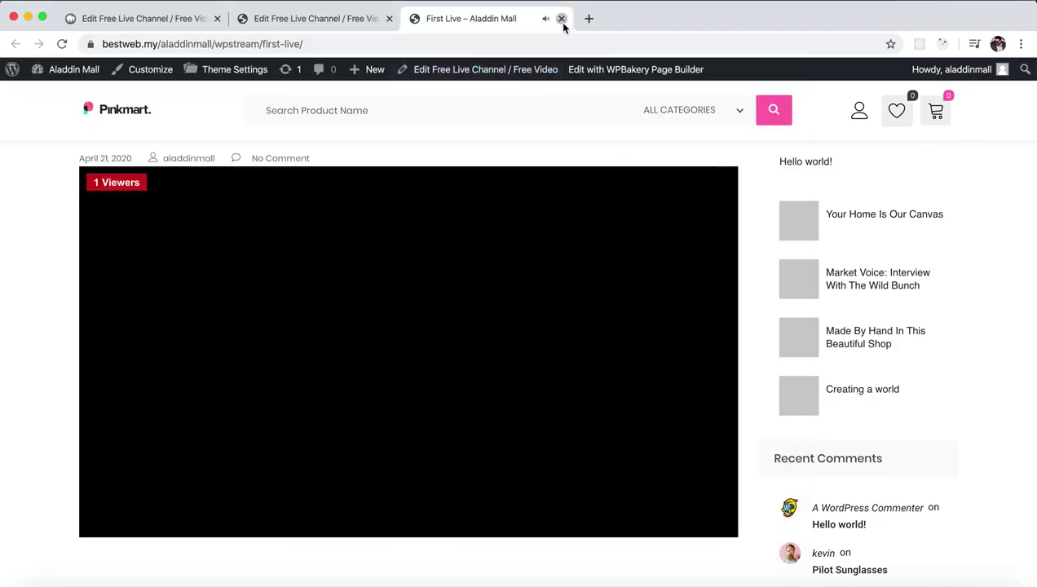
pyautogui.click(562, 18)
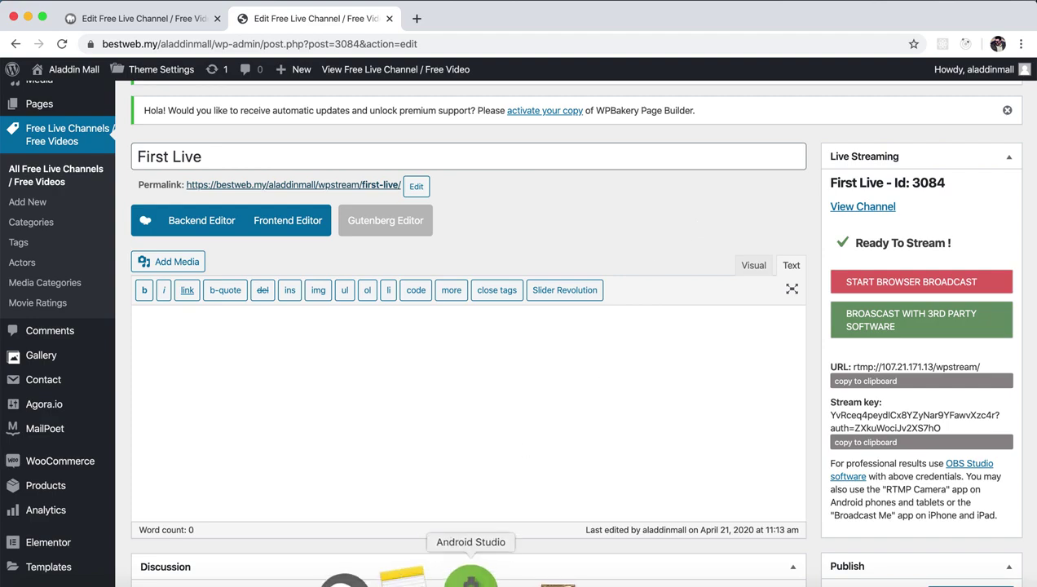
# - Open the KDTechs tutorial note in Notes and add a new line below its title
pyautogui.click(418, 571)
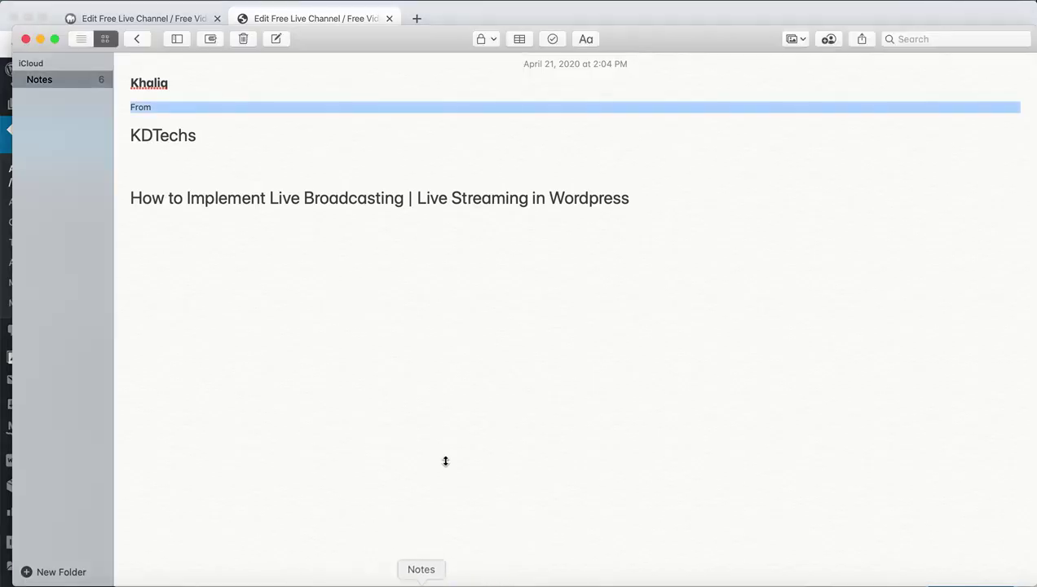
pyautogui.click(660, 214)
pyautogui.press('Return')
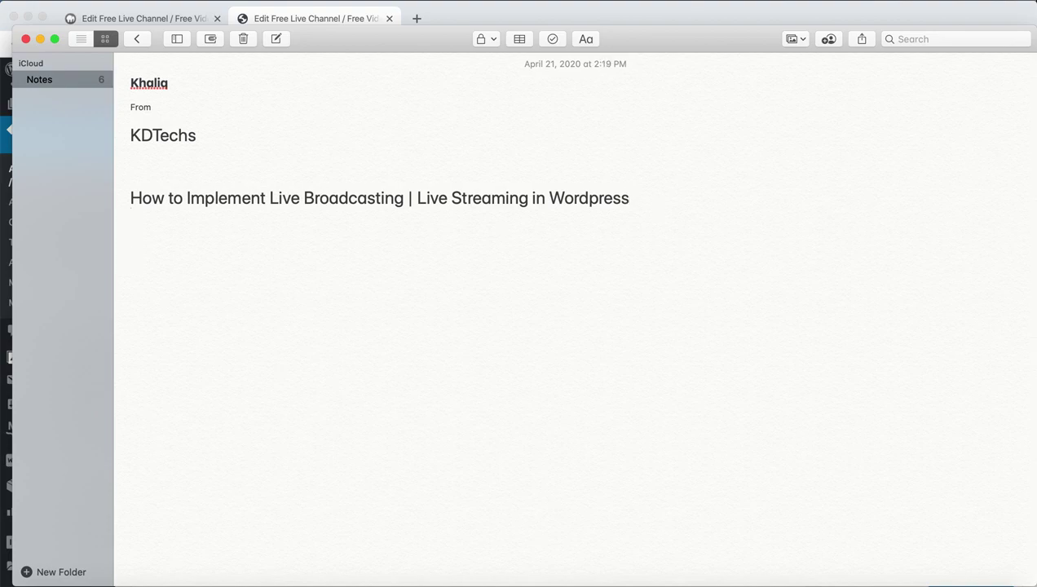